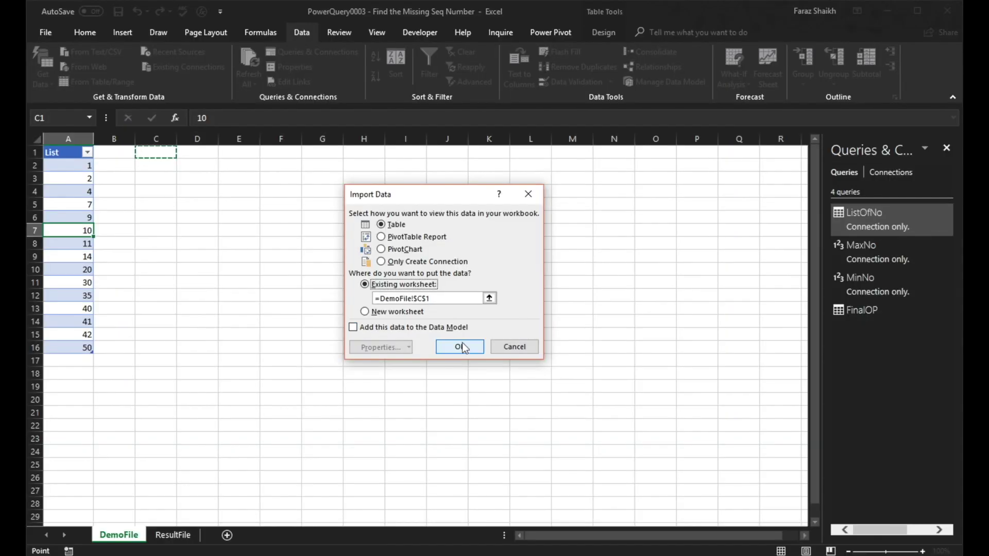
# Load the FinalOP query output as a table at DemoFile!$C$1
pyautogui.click(462, 344)
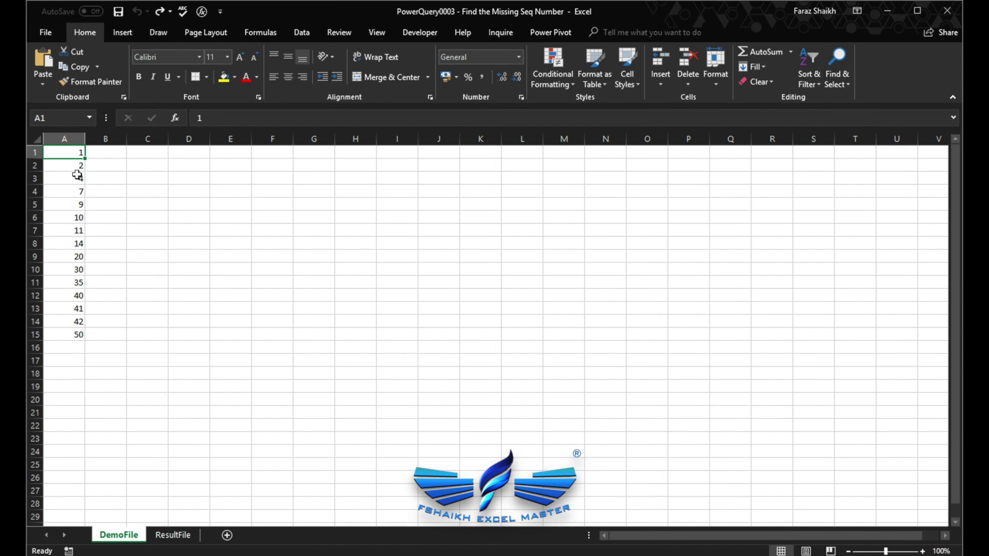
pyautogui.moveTo(74, 152); pyautogui.dragTo(74, 335)
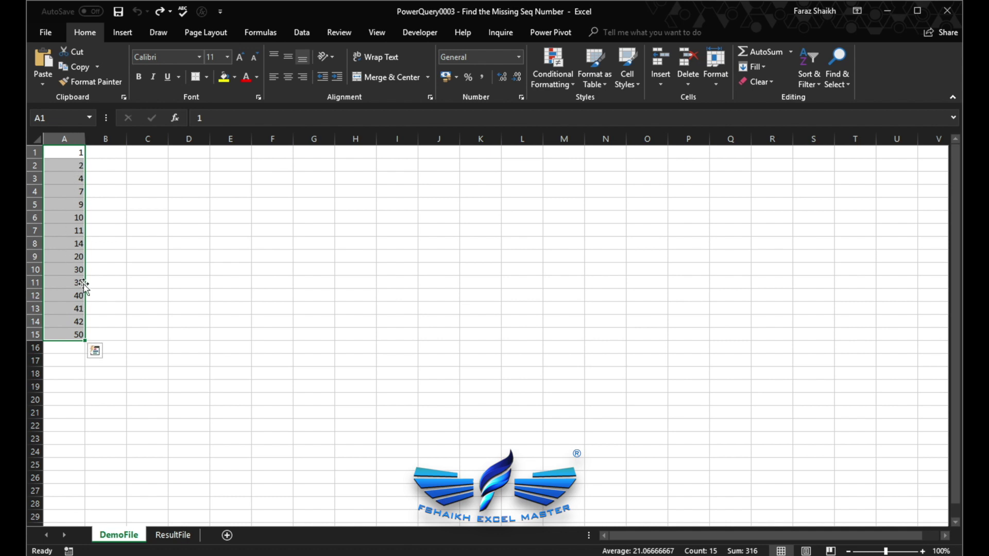
pyautogui.click(74, 155)
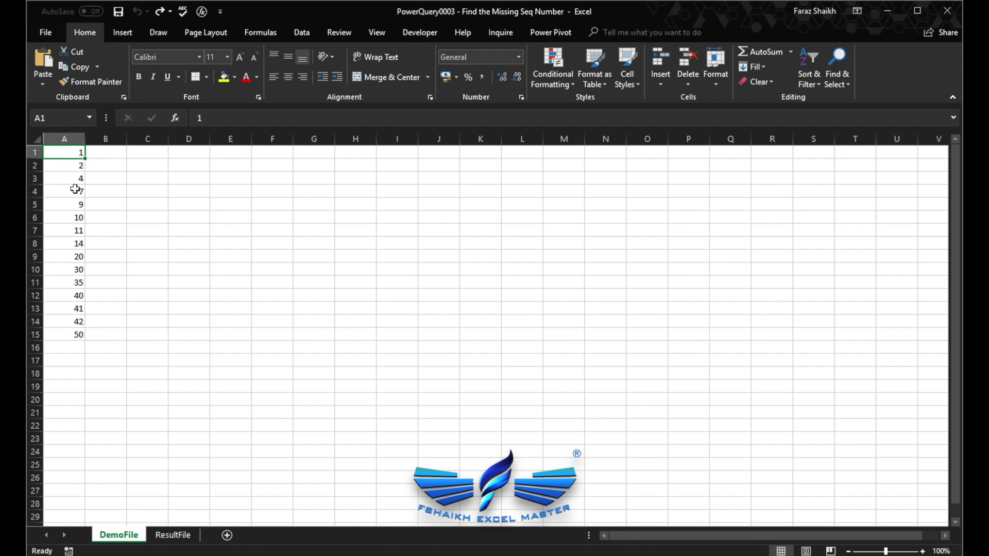
pyautogui.click(110, 165)
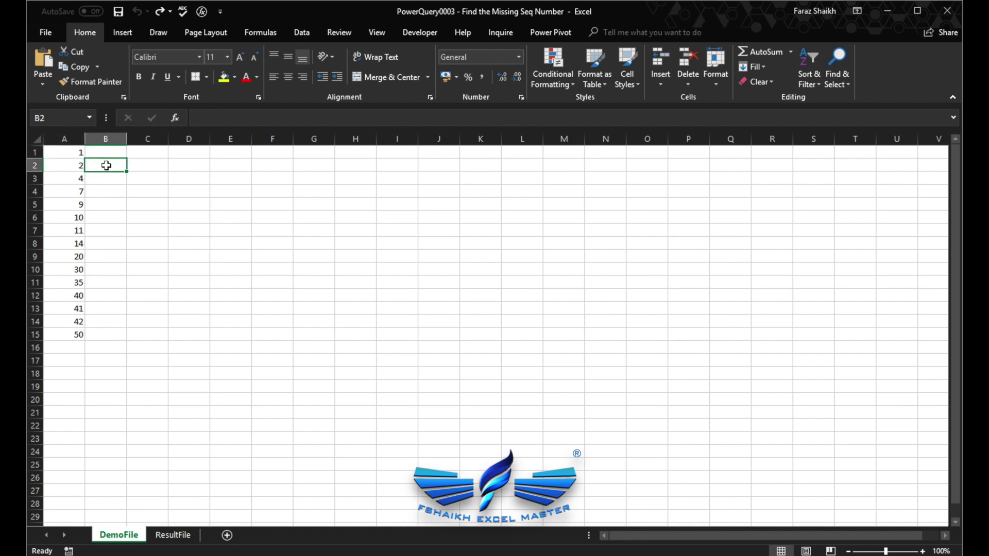
pyautogui.click(69, 164)
pyautogui.click(72, 179)
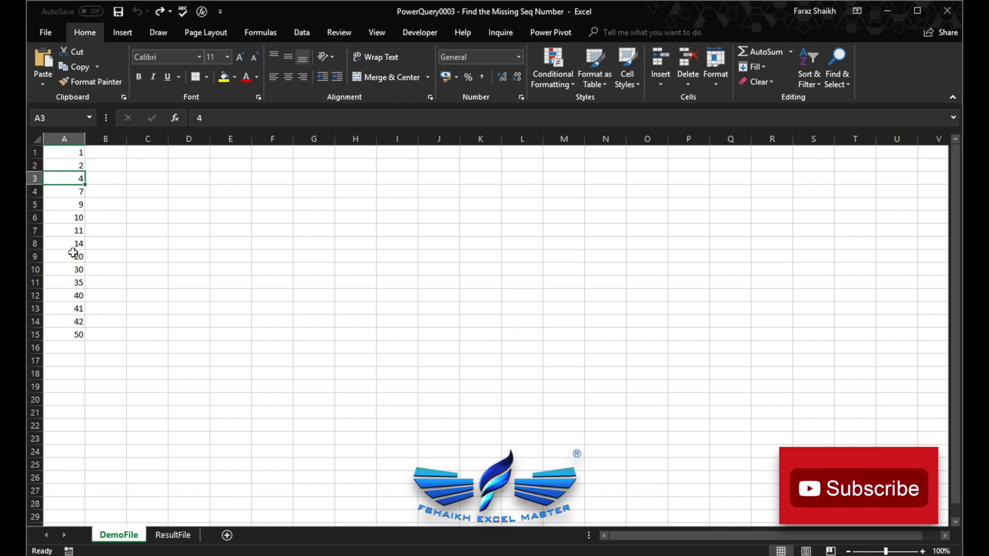
pyautogui.hotkey('ctrl', 'a')
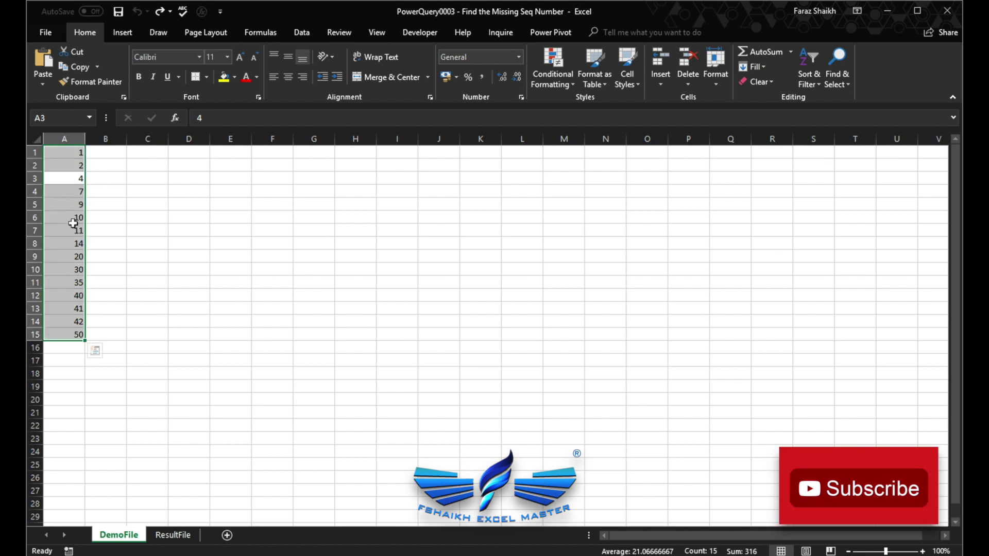
# Convert the number list into a table without headers and rename its header to 'List'
pyautogui.hotkey('ctrl', 't')
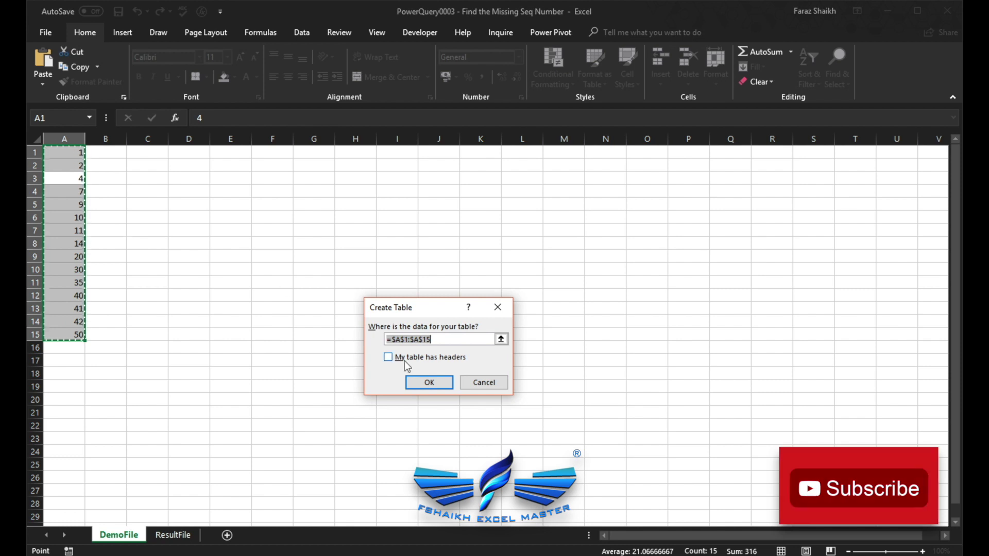
pyautogui.click(429, 386)
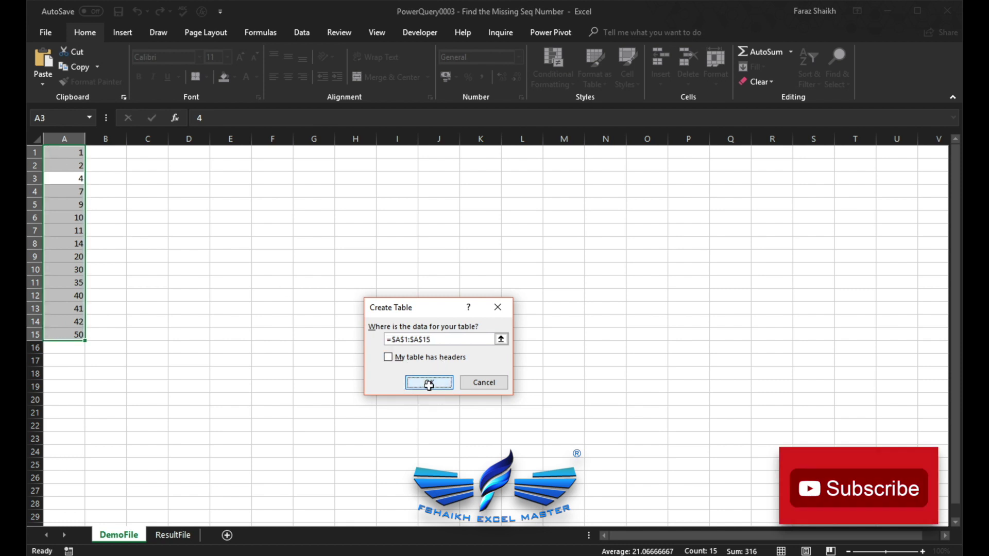
pyautogui.click(67, 153)
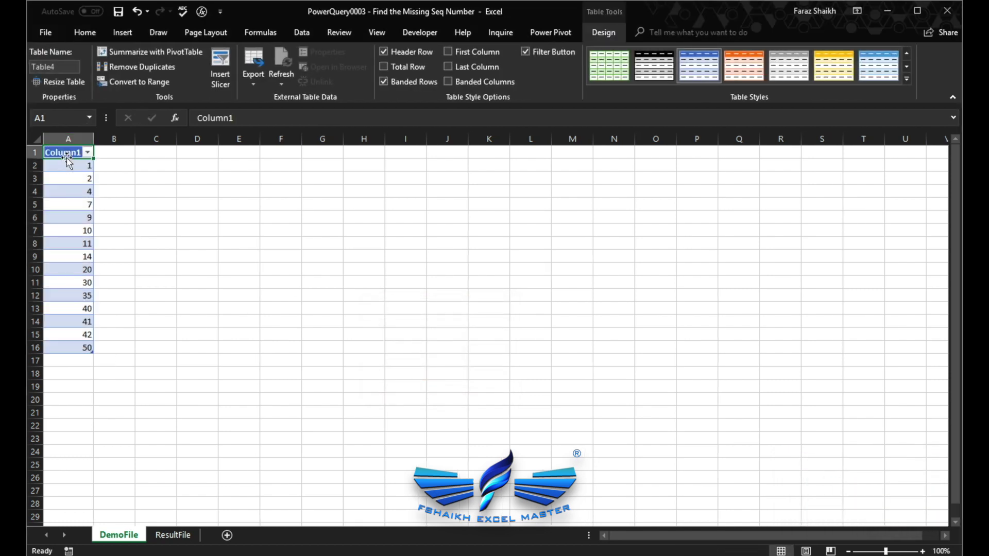
pyautogui.write('K')
pyautogui.press('BackSpace')
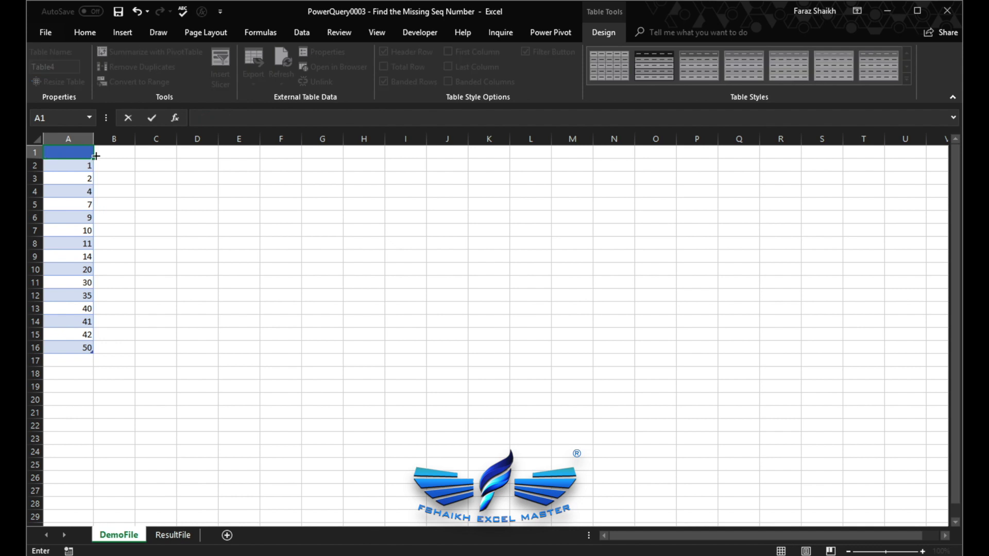
pyautogui.write('List')
pyautogui.press('Return')
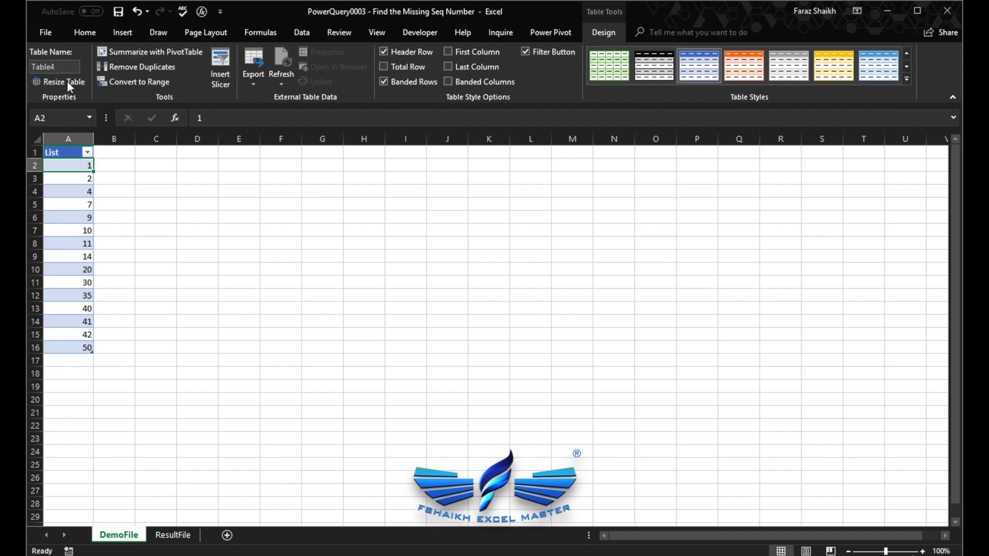
# Rename the table from Table4 to 'ListOfNo'
pyautogui.click(58, 67)
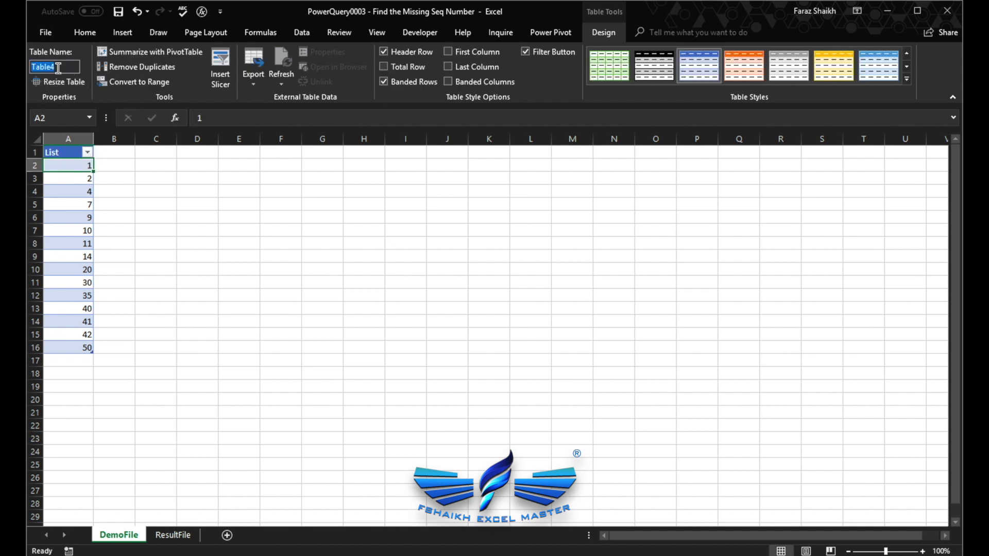
pyautogui.click(58, 68)
pyautogui.doubleClick(43, 67)
pyautogui.write('ListOfNo')
pyautogui.press('Return')
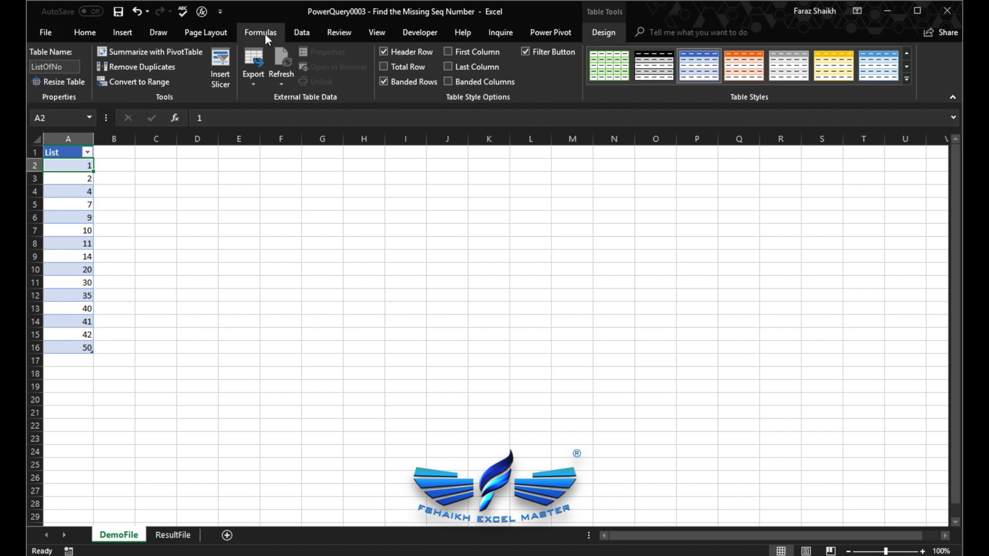
# Load the ListOfNo table into Power Query with Data > From Table/Range
pyautogui.click(302, 32)
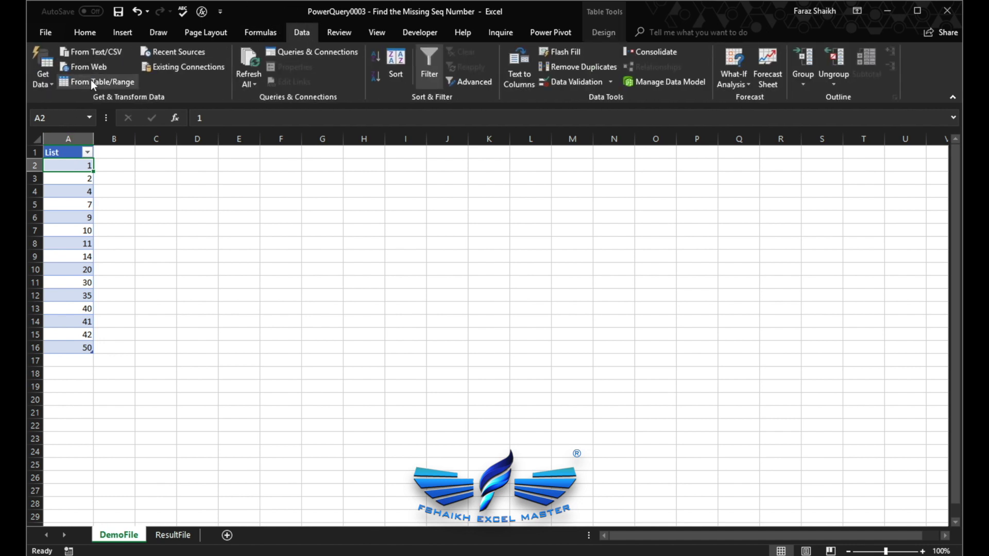
pyautogui.click(118, 83)
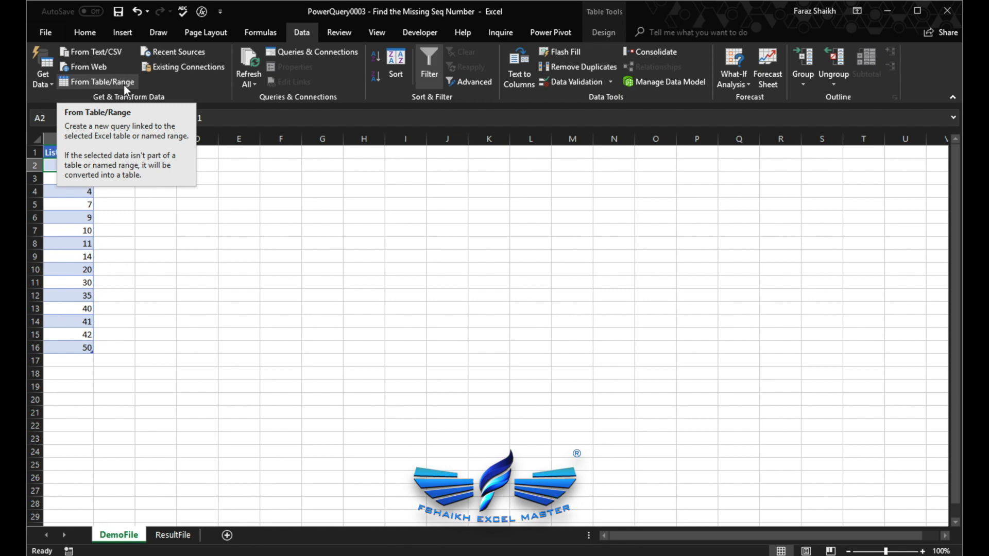
pyautogui.click(124, 84)
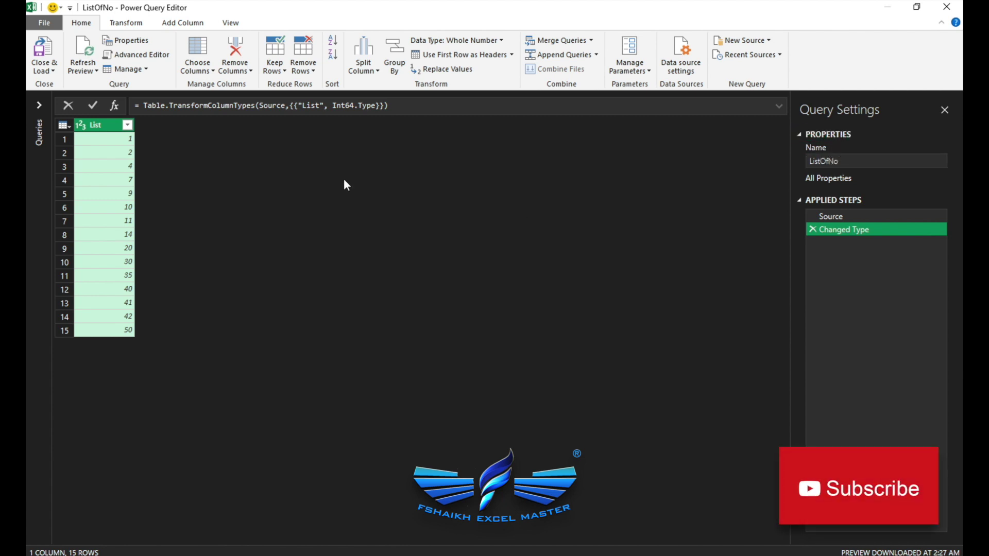
# Replace the Changed Type step with a Whole Number type and sort List ascending
pyautogui.click(814, 229)
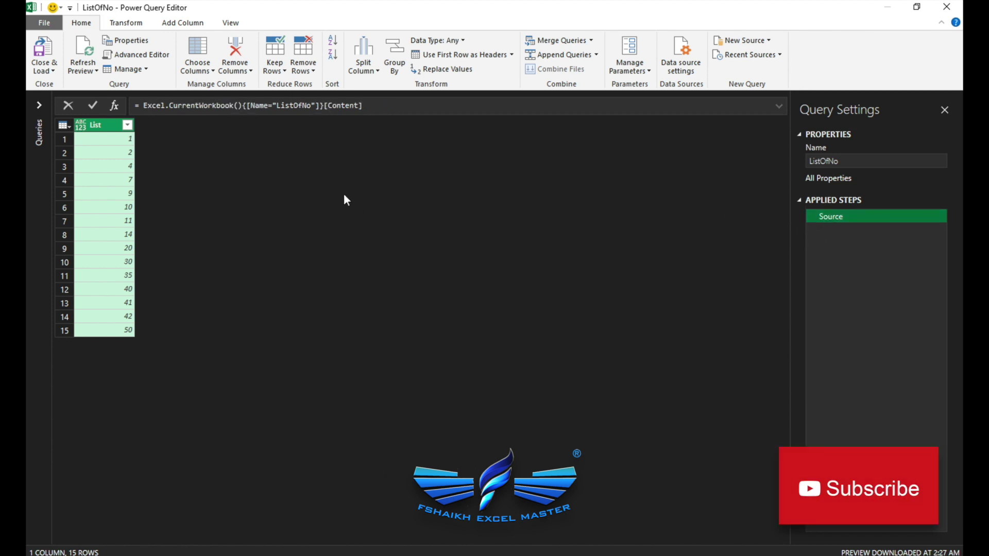
pyautogui.click(443, 41)
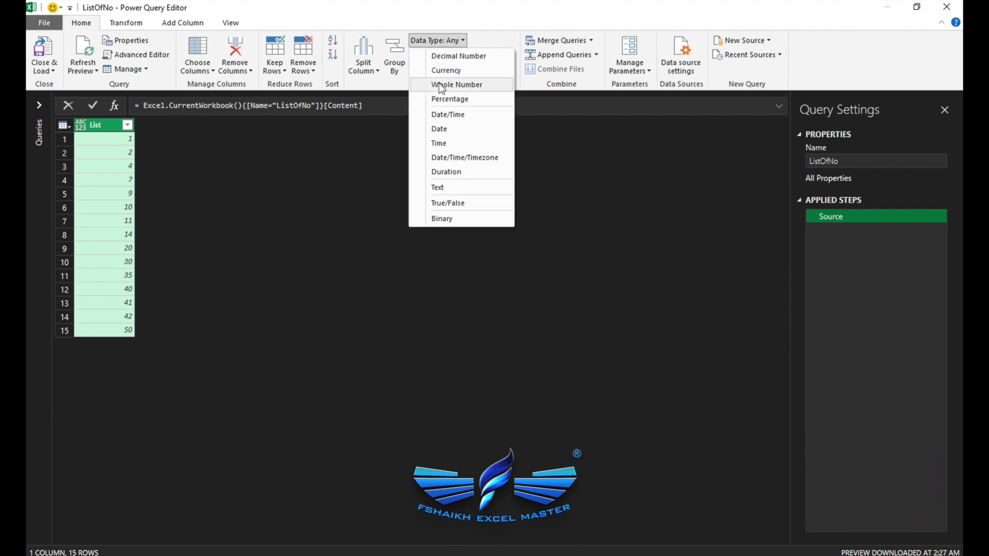
pyautogui.click(457, 84)
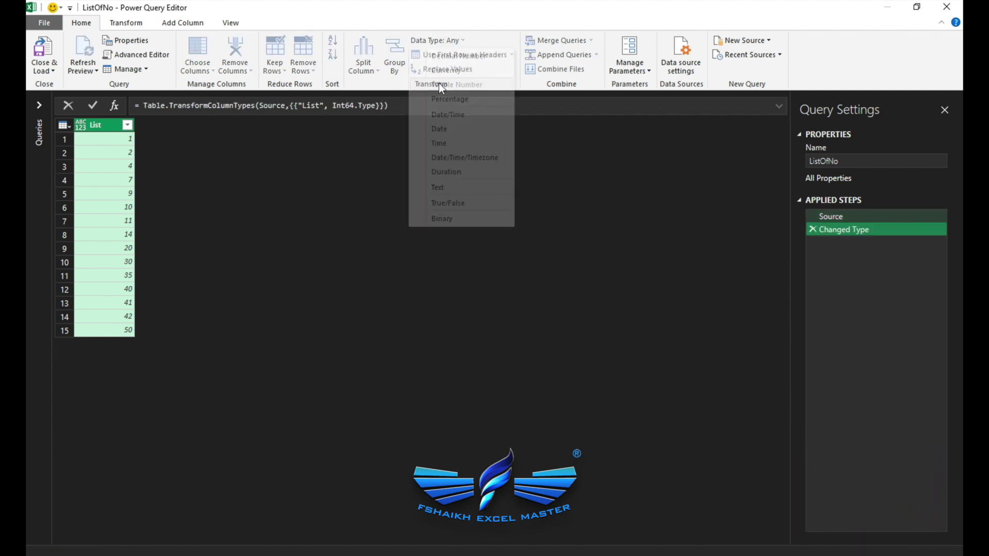
pyautogui.click(127, 125)
pyautogui.click(146, 143)
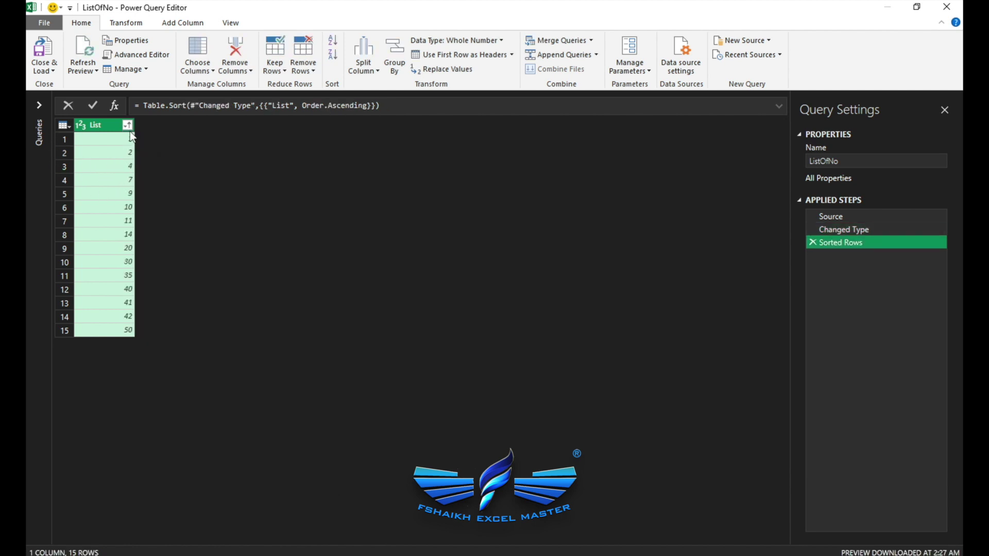
# Expand the Queries pane and confirm the sorted list runs from 1 to 50
pyautogui.click(38, 109)
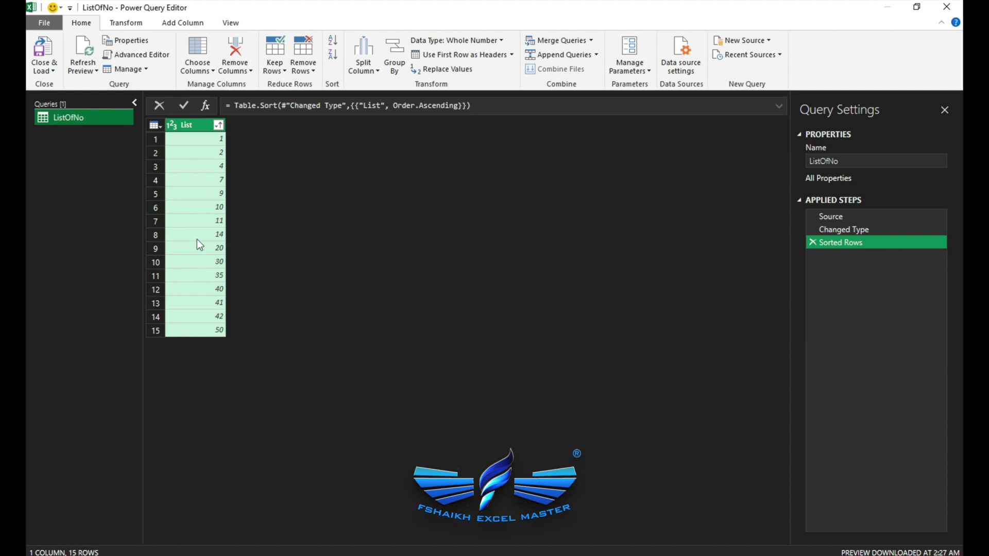
pyautogui.click(199, 332)
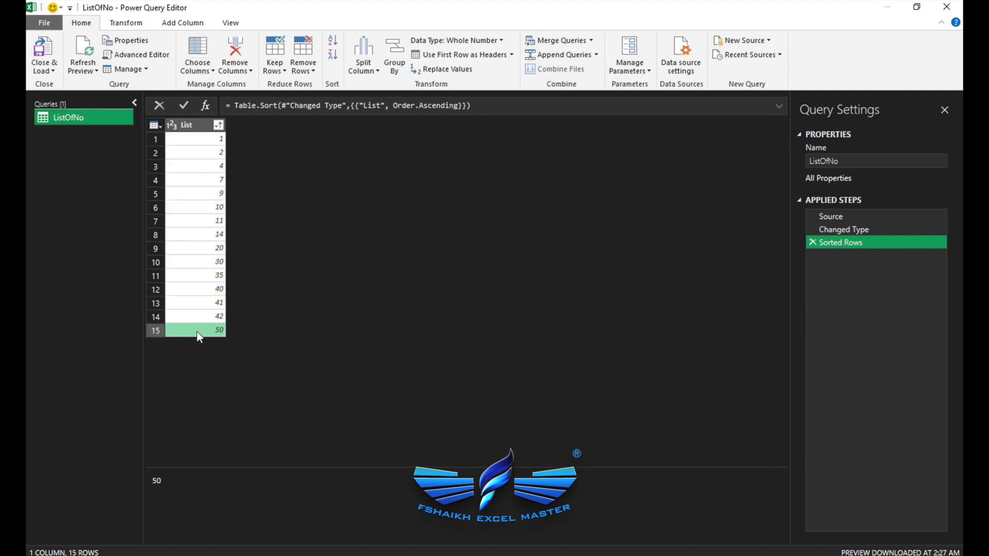
pyautogui.click(213, 140)
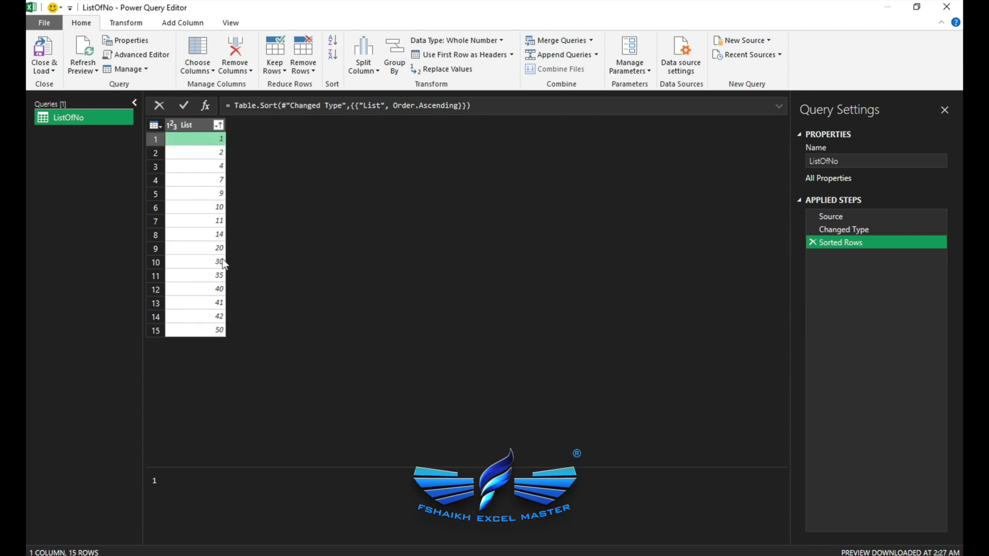
pyautogui.click(219, 329)
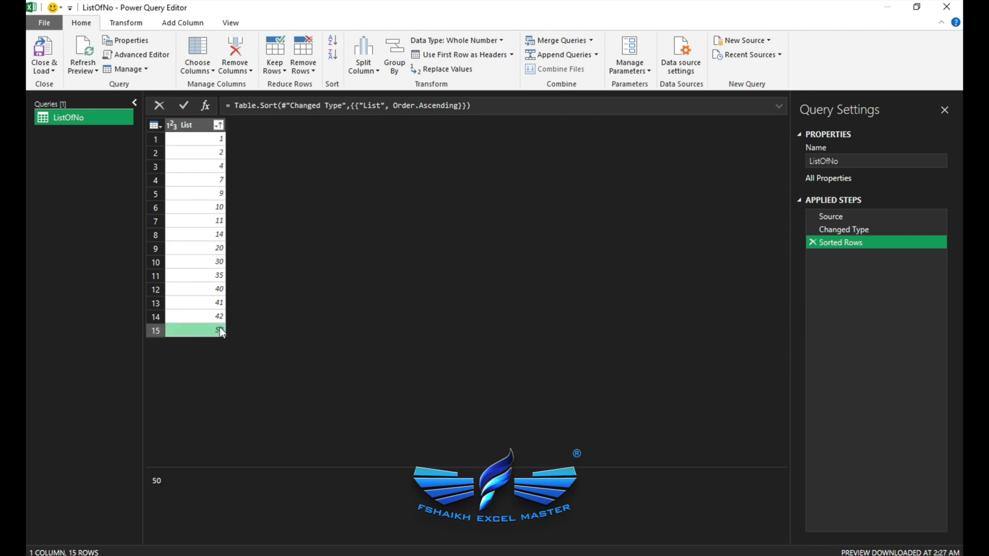
pyautogui.click(215, 137)
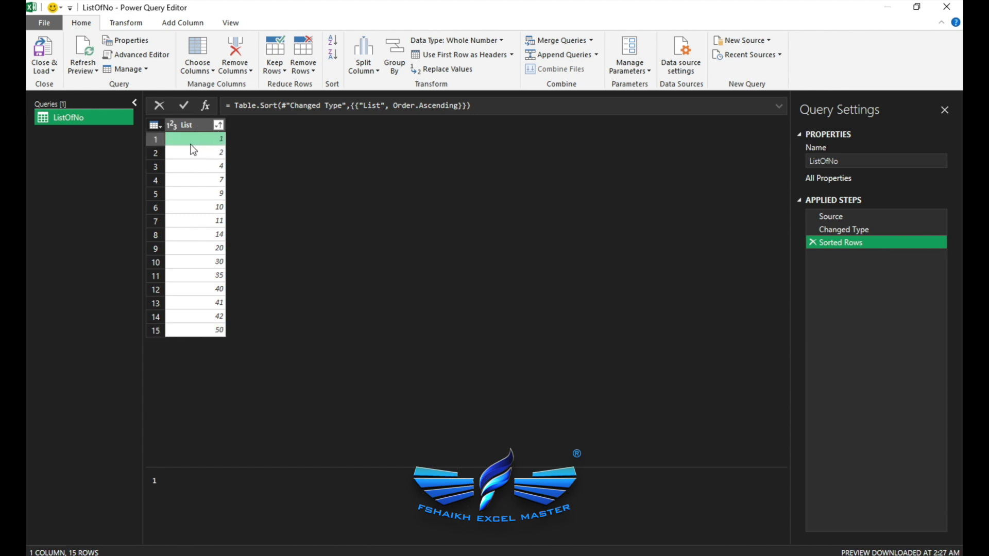
# Create a reference query of ListOfNo and rename it 'MaxNo'
pyautogui.rightClick(96, 117)
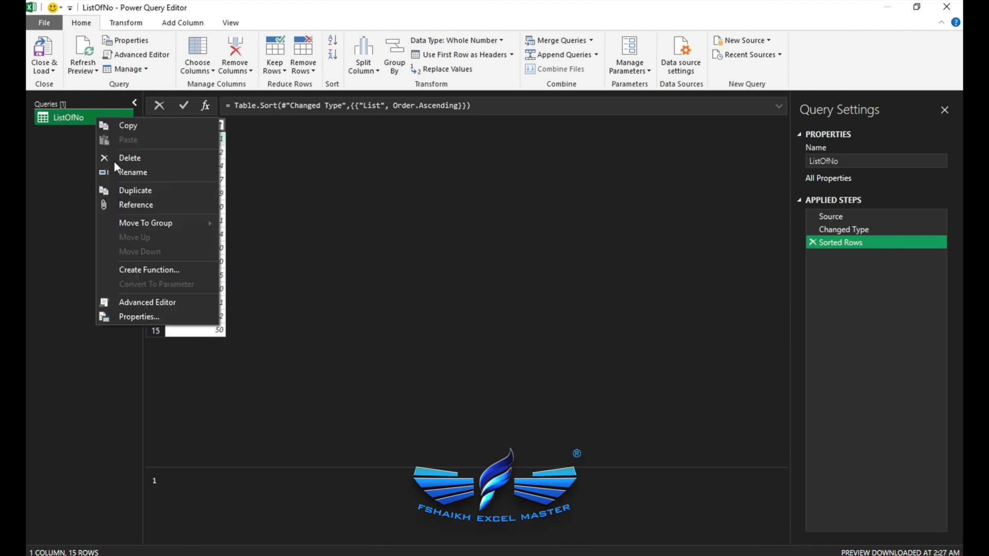
pyautogui.click(143, 213)
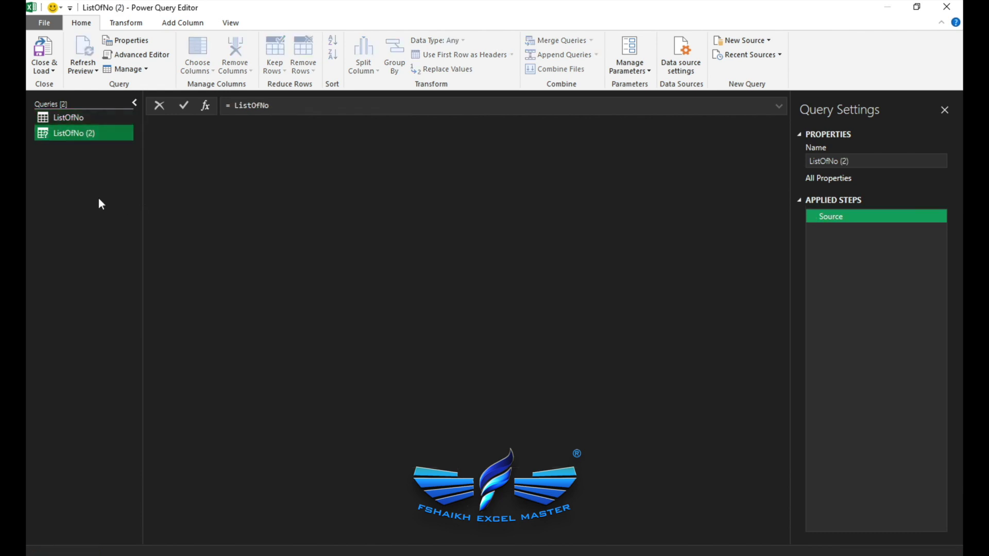
pyautogui.rightClick(102, 135)
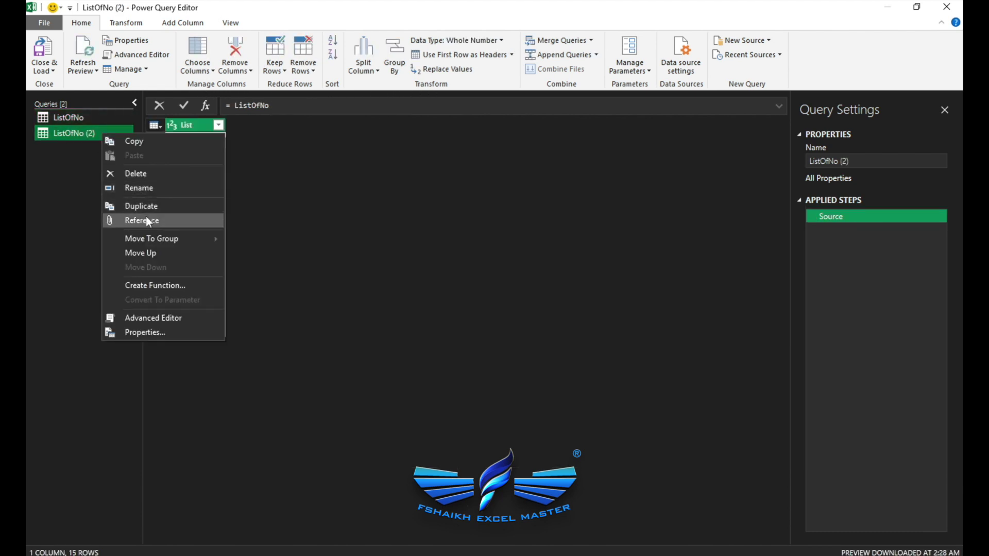
pyautogui.click(181, 187)
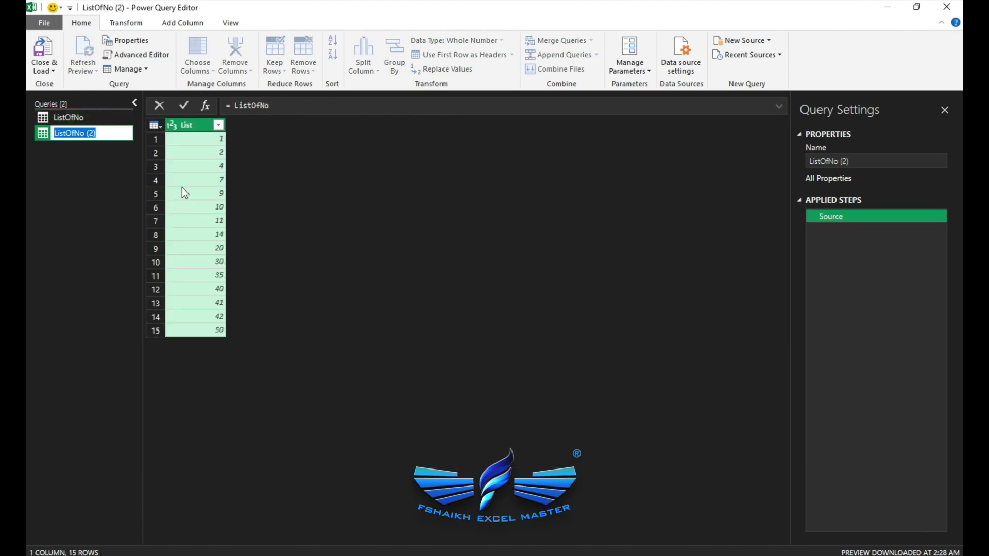
pyautogui.write('MaxNo')
pyautogui.press('Return')
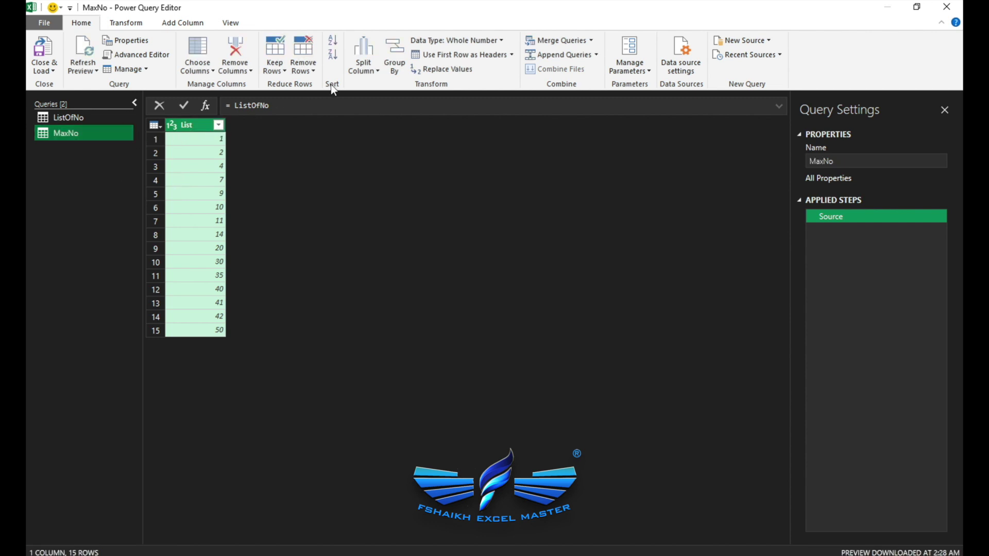
# Make MaxNo return the List column's maximum, 50
pyautogui.click(116, 24)
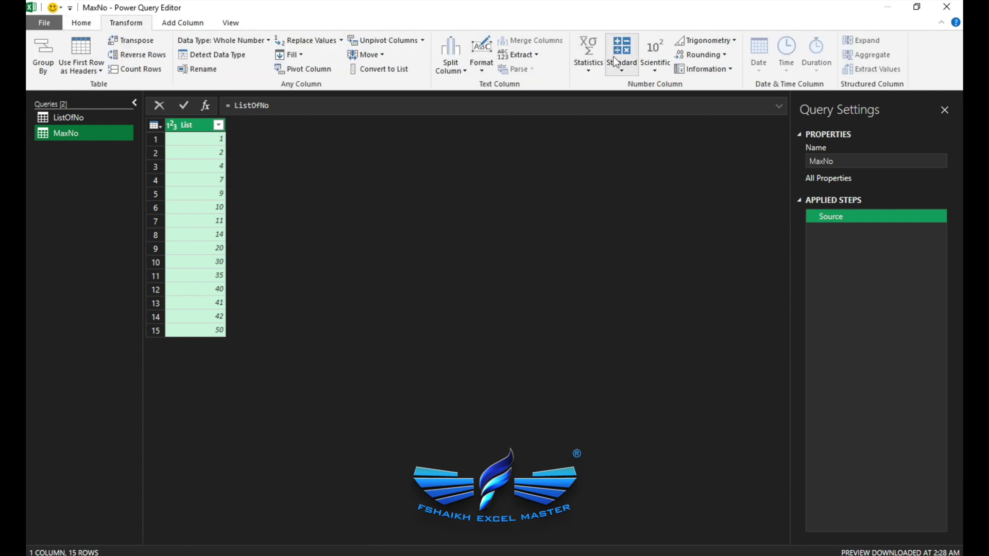
pyautogui.click(598, 73)
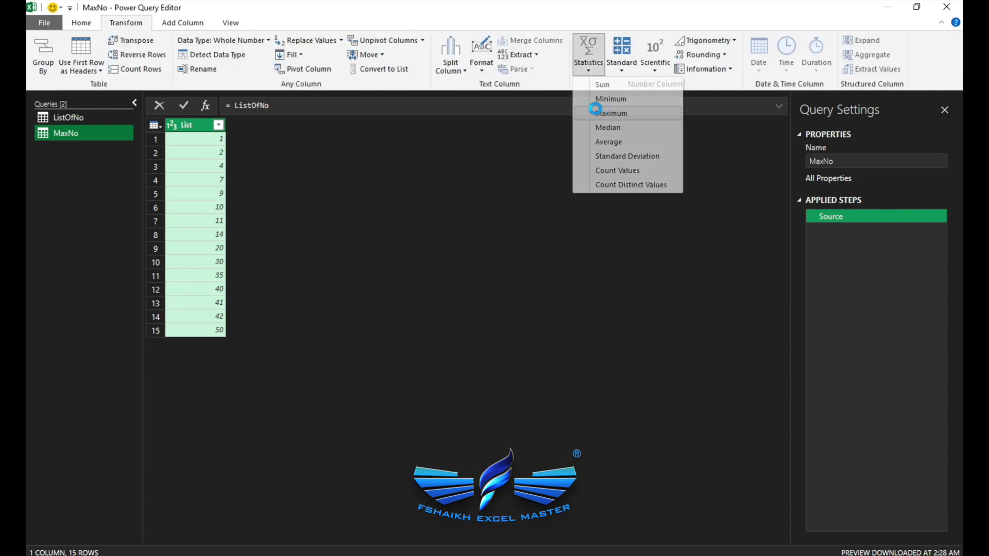
pyautogui.click(600, 110)
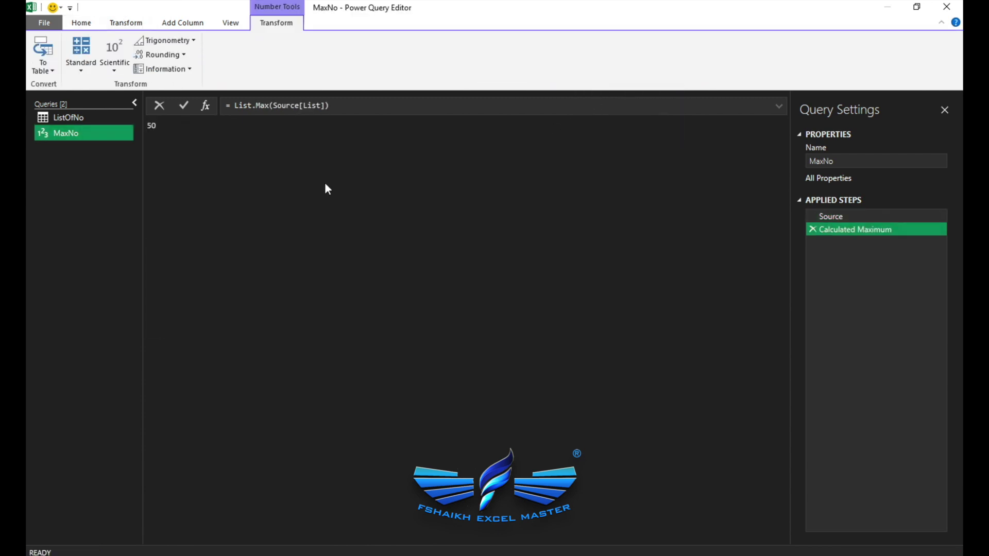
pyautogui.click(91, 120)
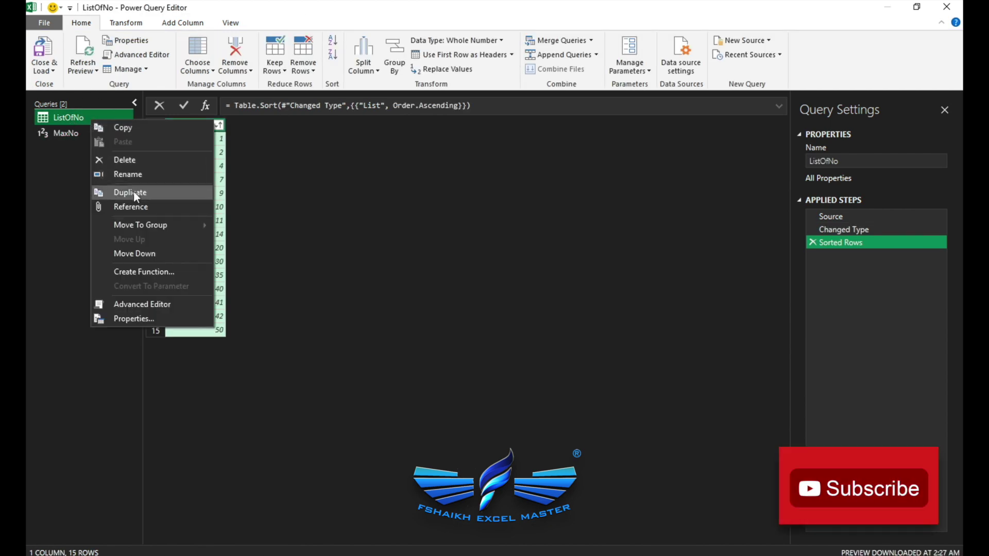
# Create a reference of ListOfNo and rename ListOfNo (2) to 'MinNo'
pyautogui.click(131, 204)
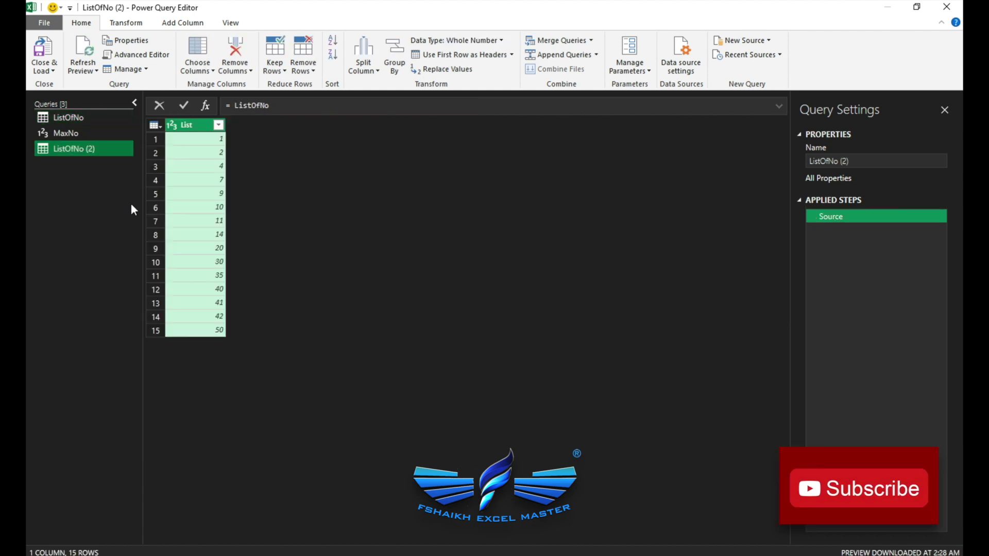
pyautogui.rightClick(94, 147)
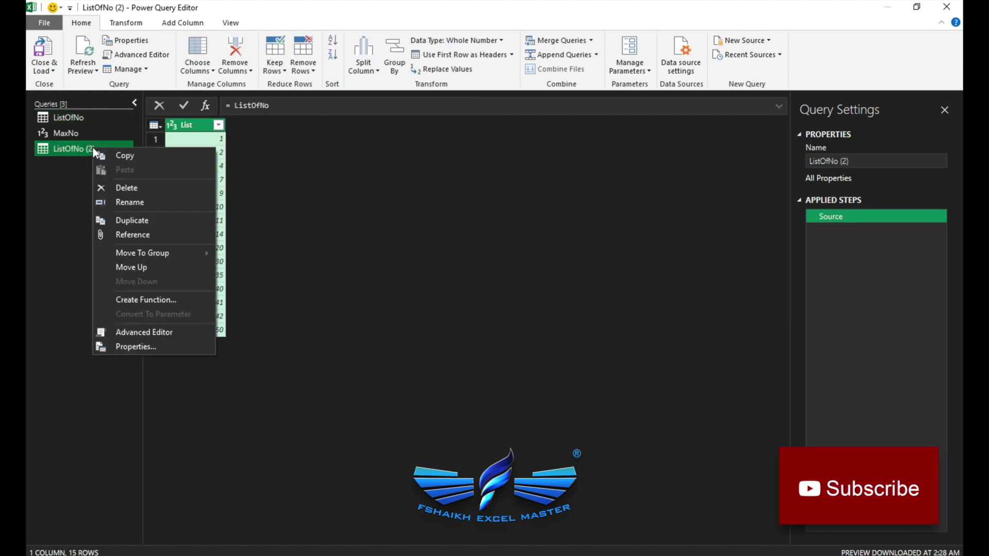
pyautogui.click(116, 196)
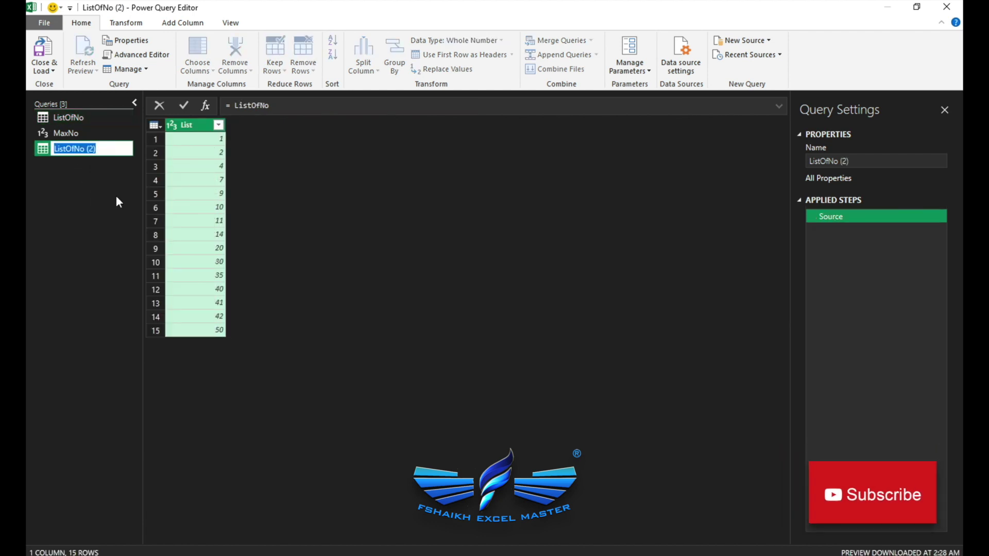
pyautogui.write('MinNo')
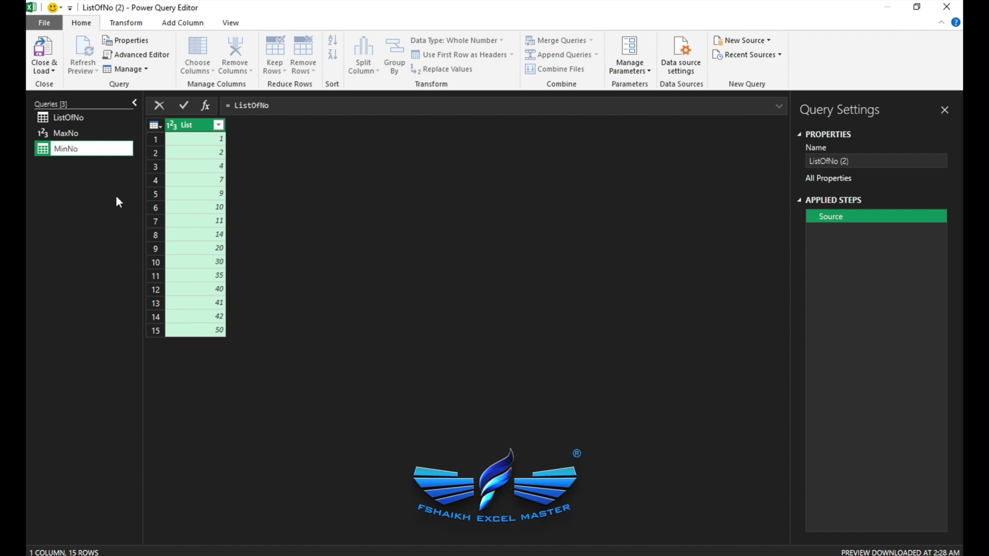
pyautogui.press('Return')
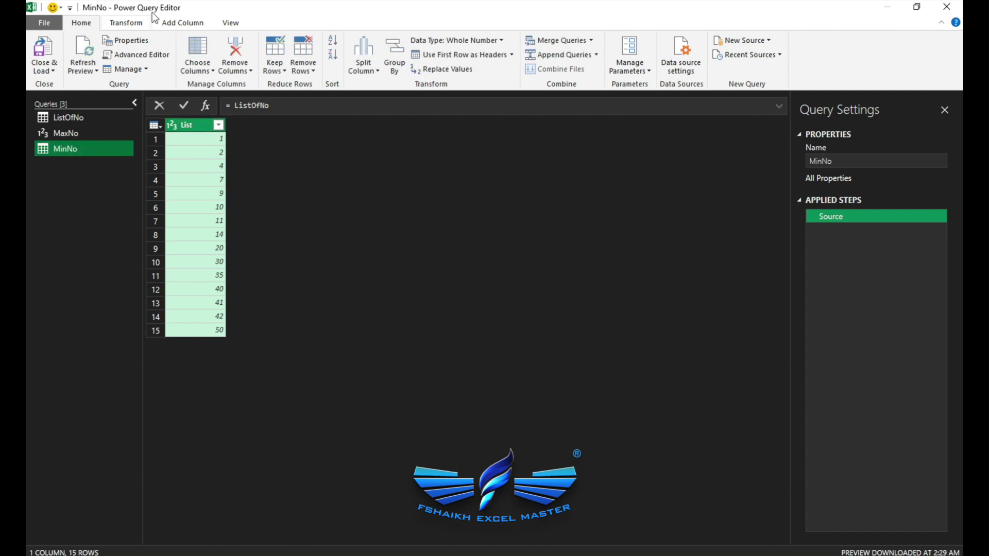
# Make MinNo return the List minimum, 1, and compare it with MaxNo's 50
pyautogui.click(126, 22)
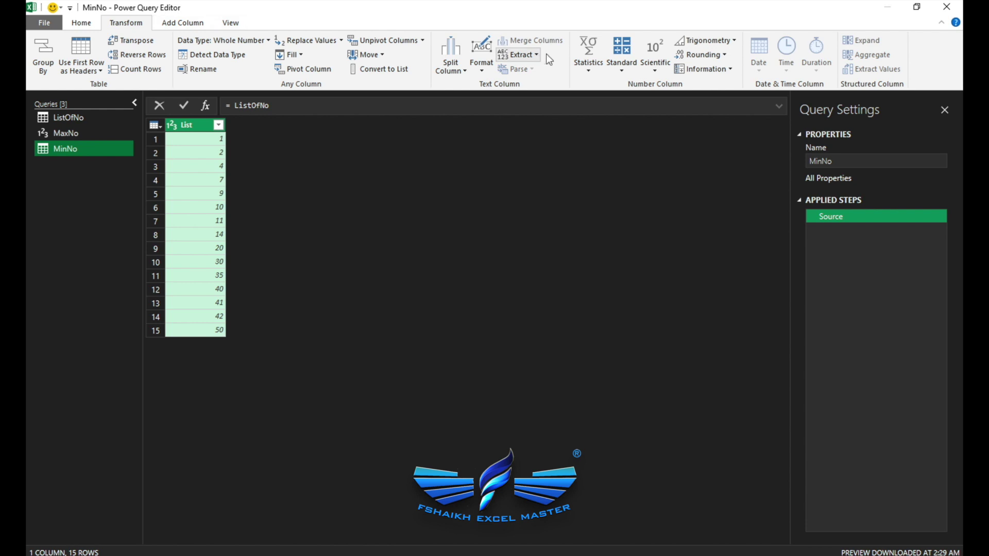
pyautogui.click(590, 61)
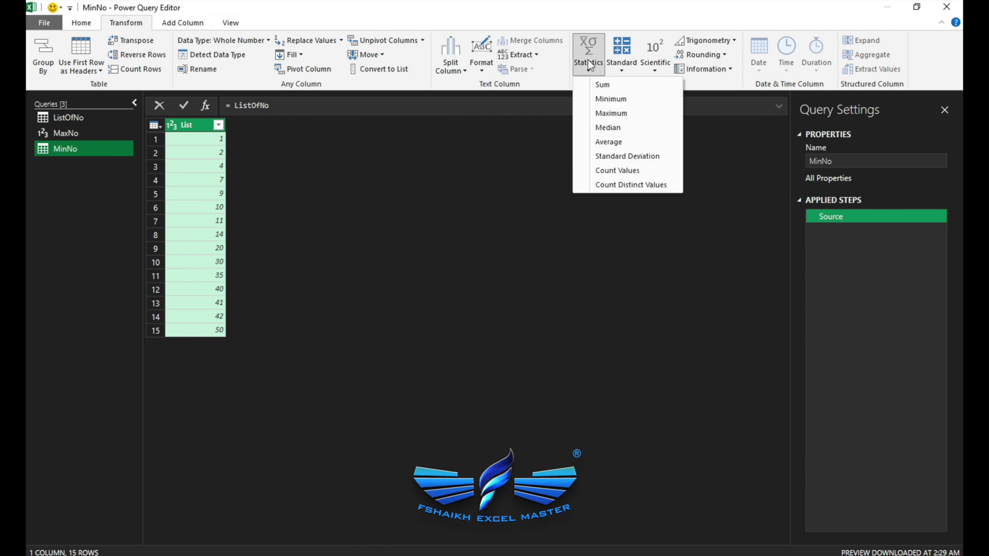
pyautogui.click(601, 100)
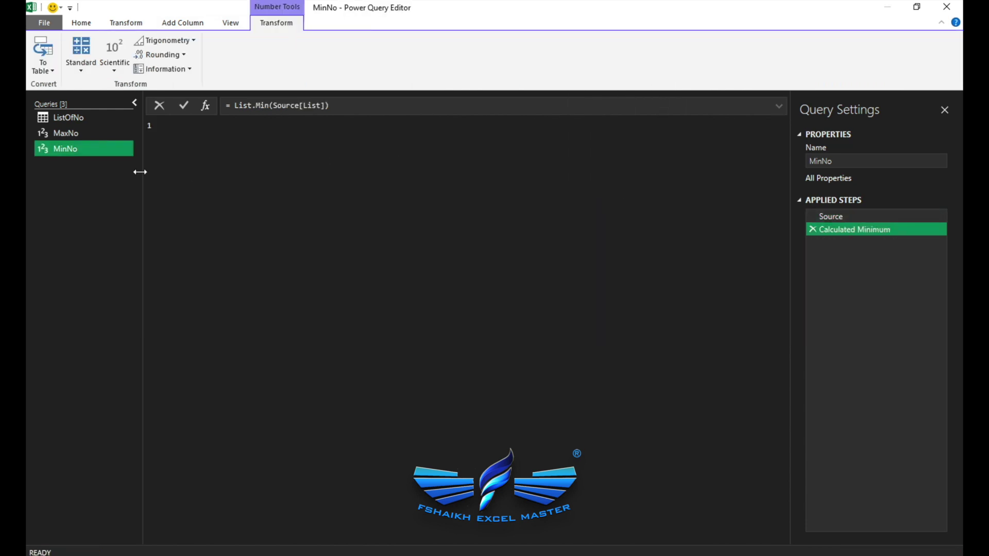
pyautogui.click(102, 135)
pyautogui.click(101, 143)
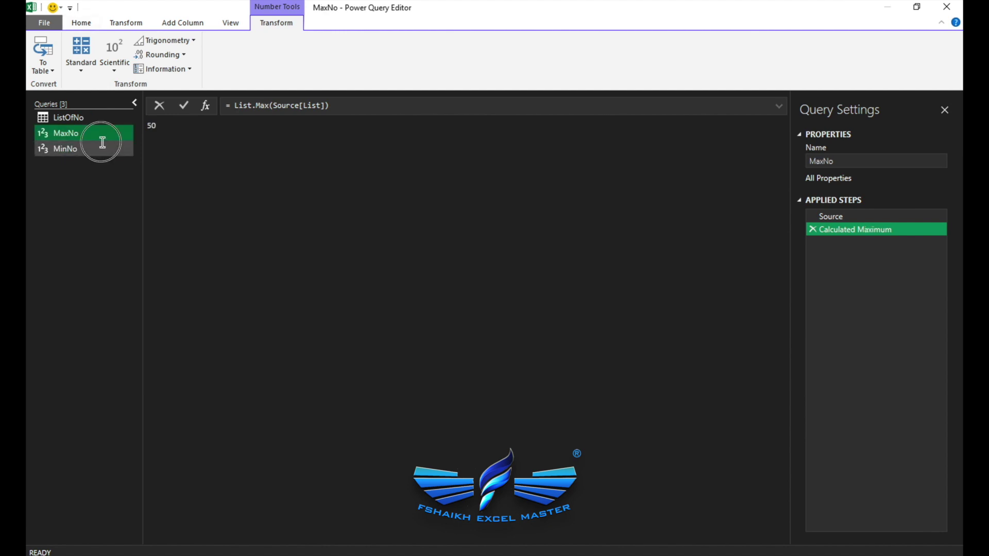
pyautogui.click(109, 133)
pyautogui.click(109, 155)
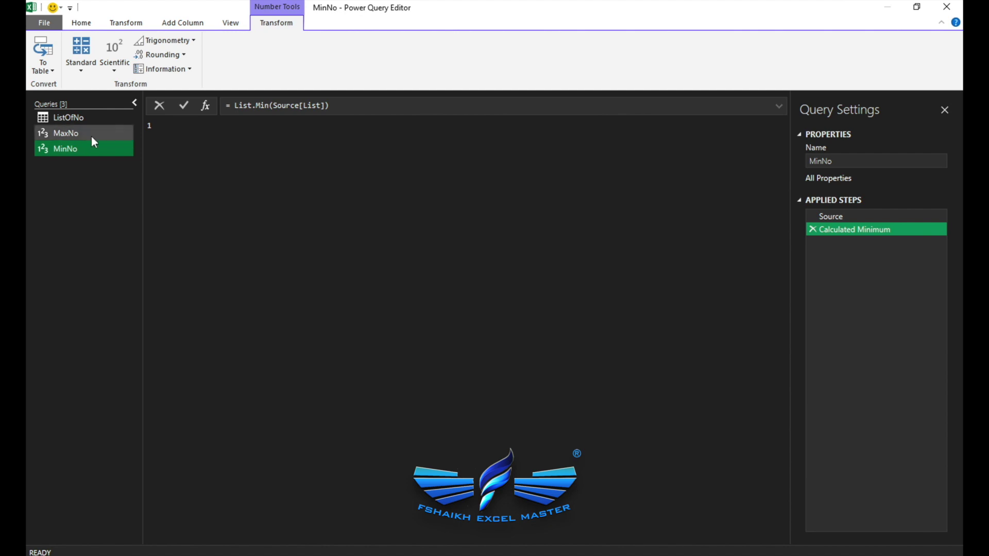
pyautogui.click(112, 133)
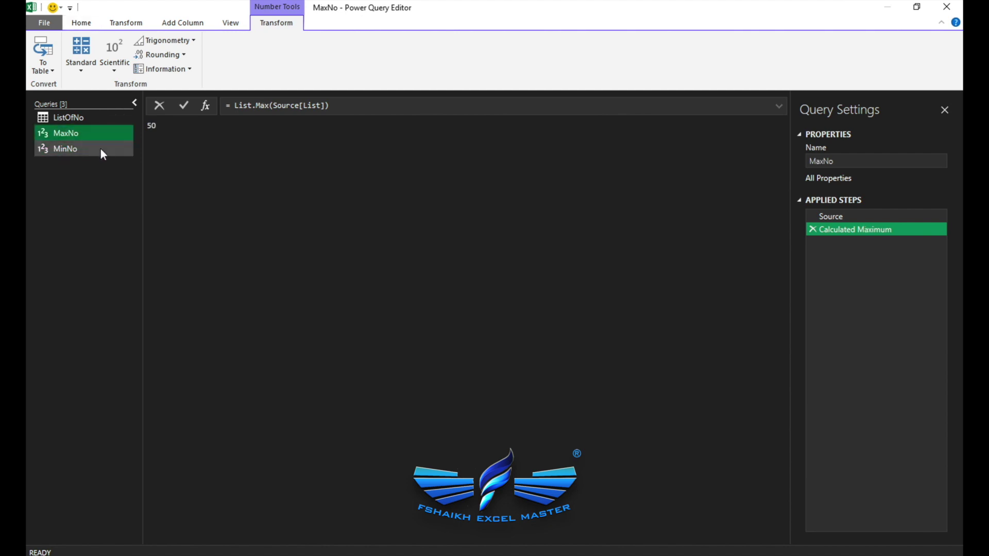
pyautogui.click(101, 149)
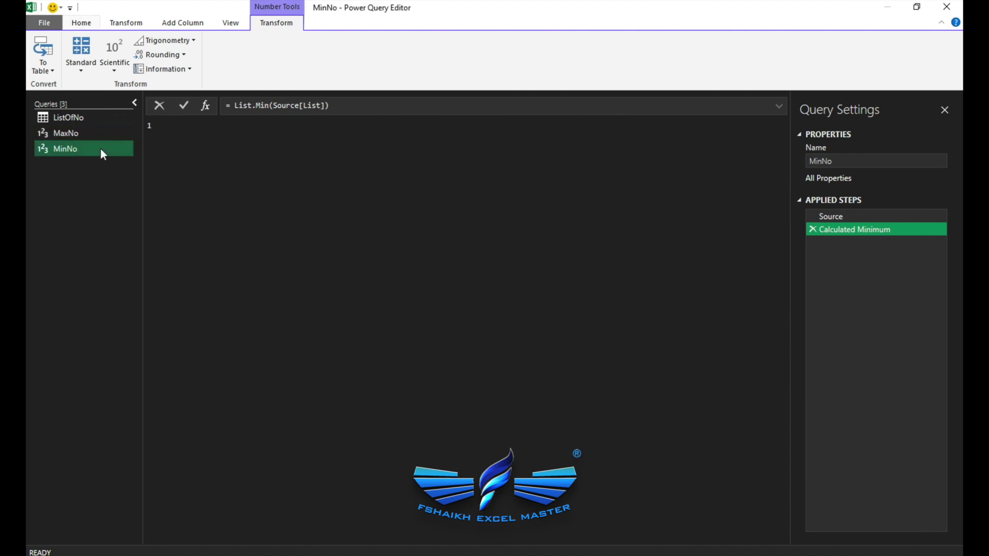
# Choose Close & Load To for the queries
pyautogui.click(91, 24)
pyautogui.click(44, 70)
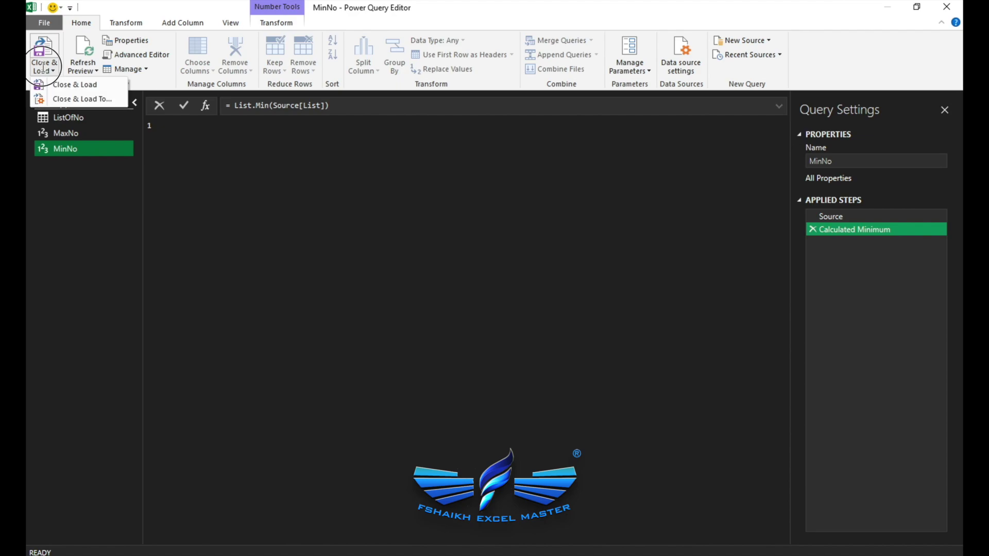
pyautogui.click(69, 98)
# Load the queries as Only Create Connection
pyautogui.moveTo(388, 219); pyautogui.dragTo(394, 194)
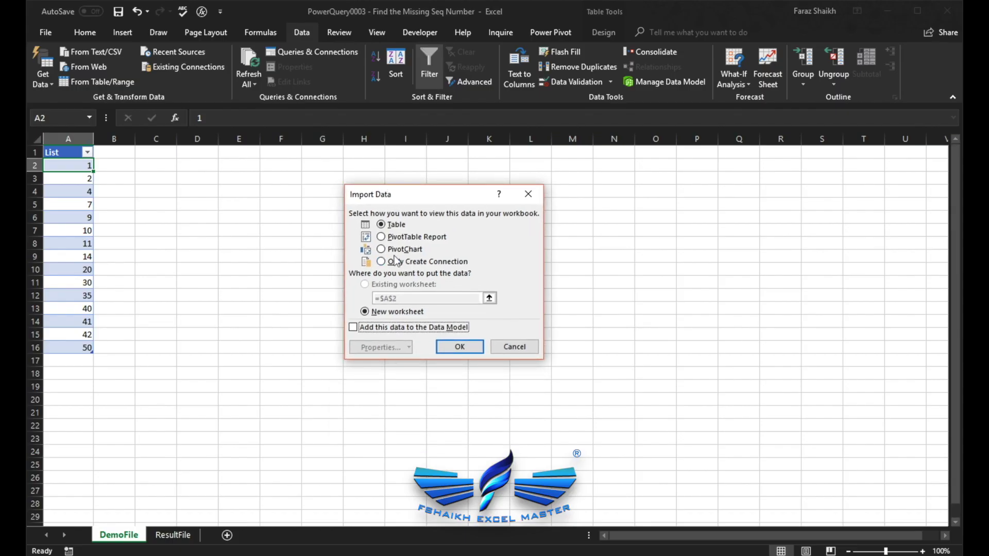
pyautogui.click(397, 263)
pyautogui.click(453, 344)
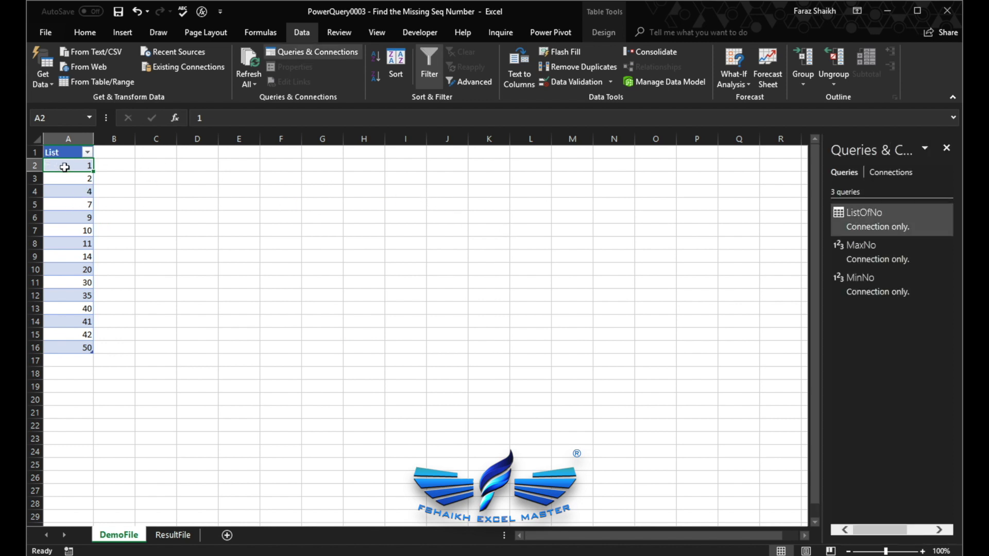
# Clear A2:A6, then paste back the numbers 1, 2, 4, 7, 9
pyautogui.moveTo(71, 166); pyautogui.dragTo(72, 214)
pyautogui.hotkey('ctrl', 'c')
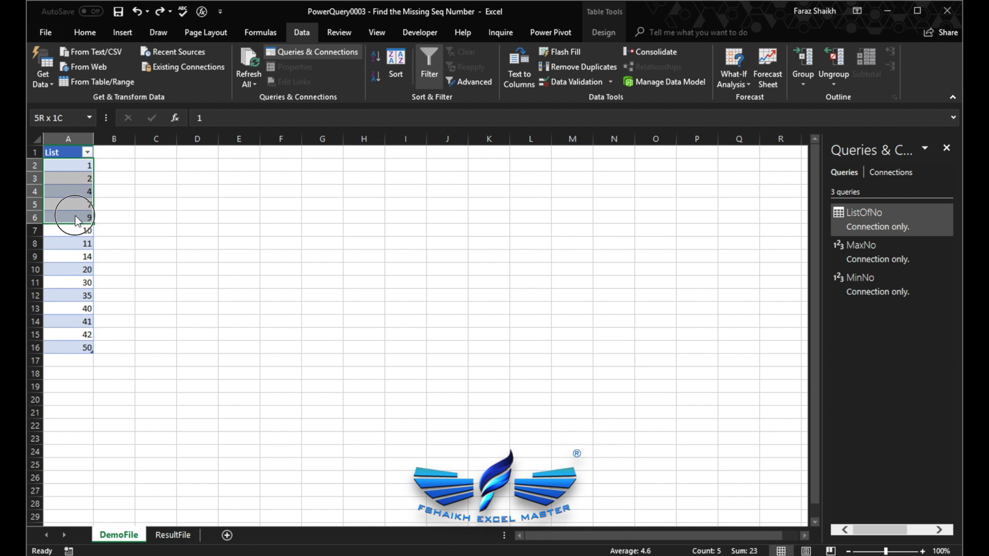
pyautogui.press('Delete')
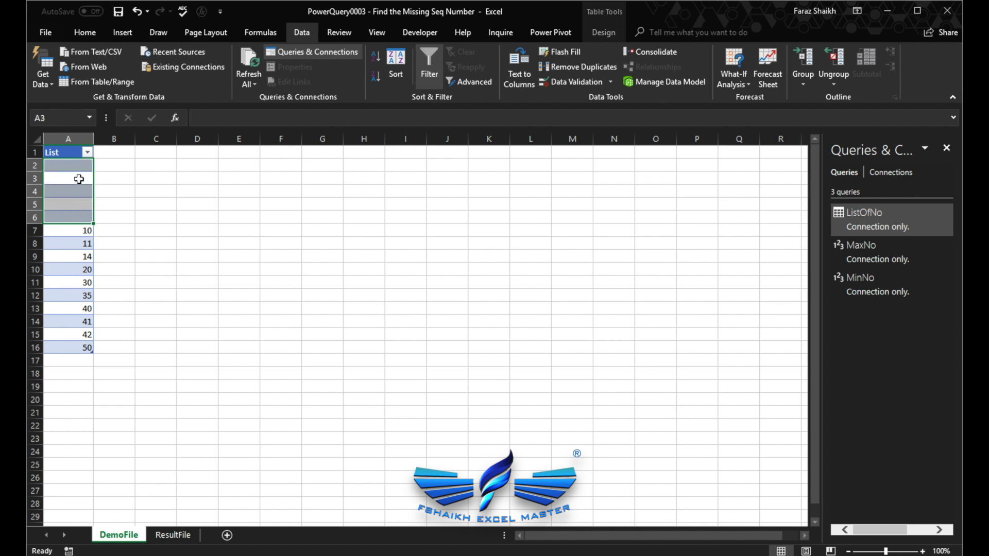
pyautogui.click(78, 179)
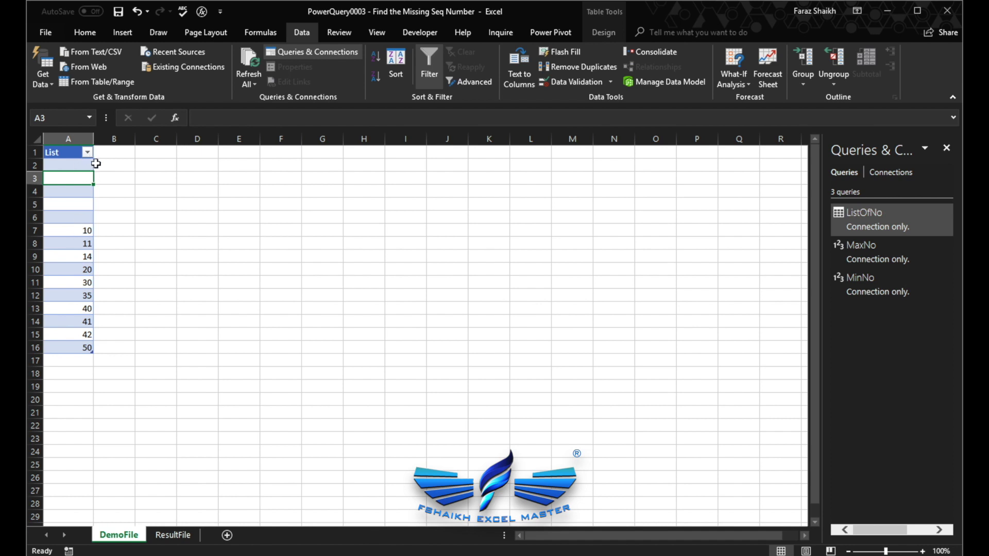
pyautogui.click(83, 164)
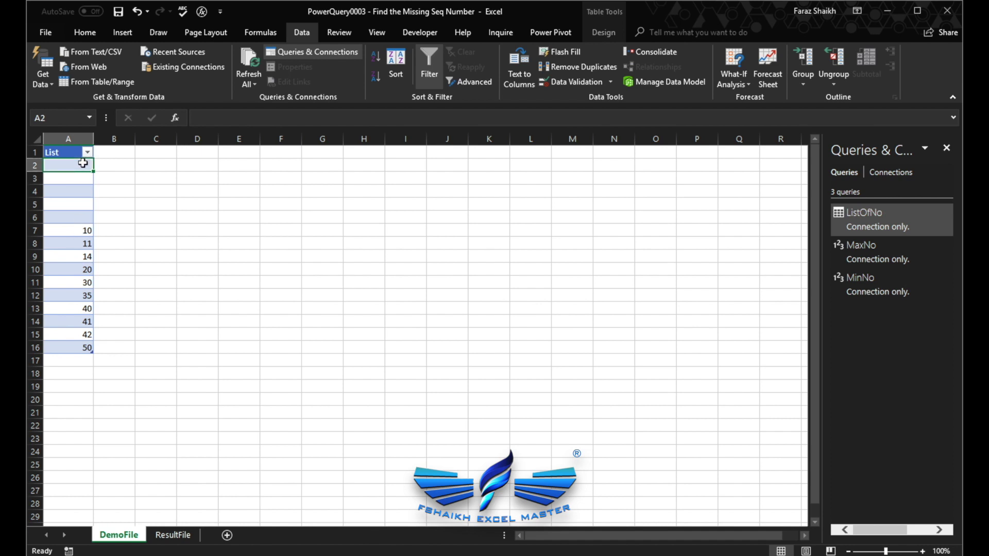
pyautogui.hotkey('ctrl', 'v')
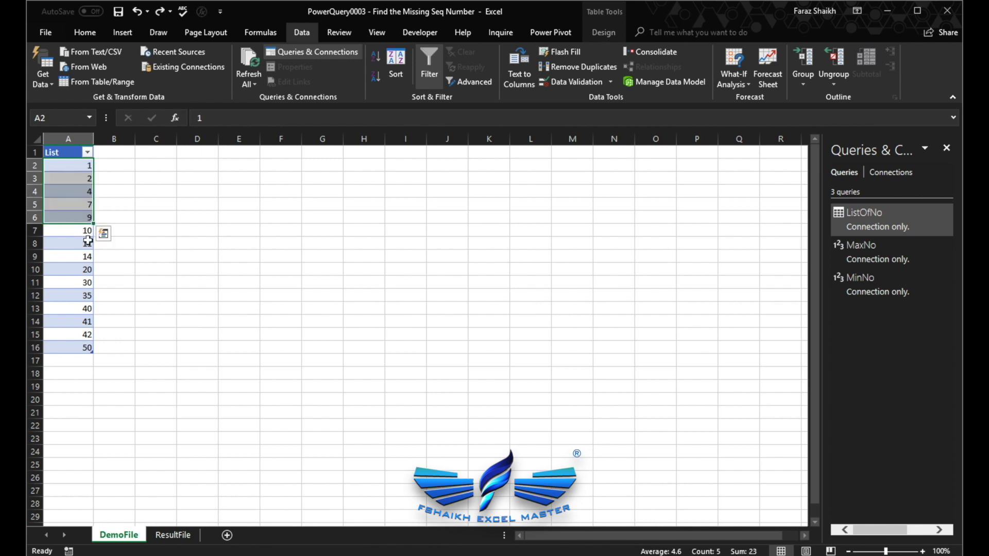
pyautogui.click(88, 230)
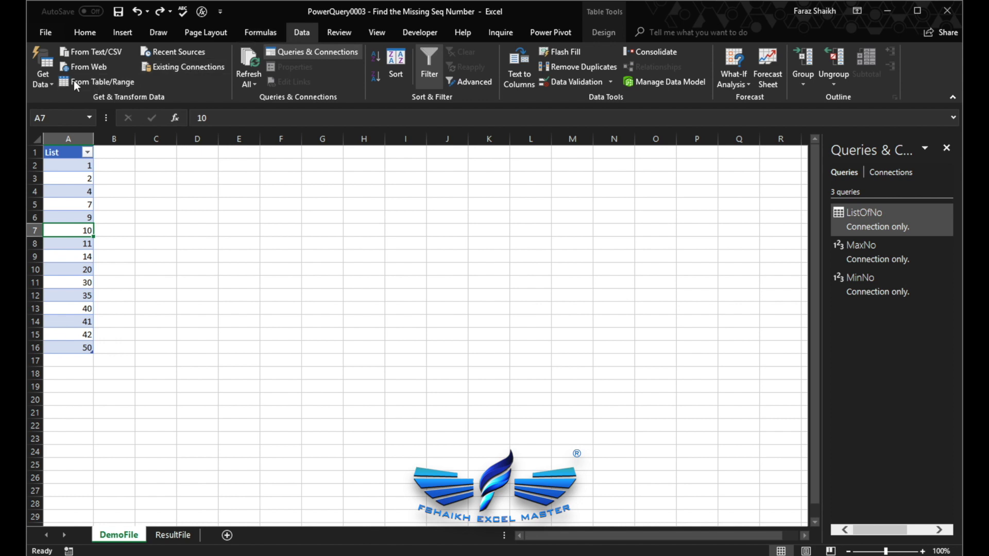
# Add a blank query and rename it 'FinalOP'
pyautogui.click(44, 83)
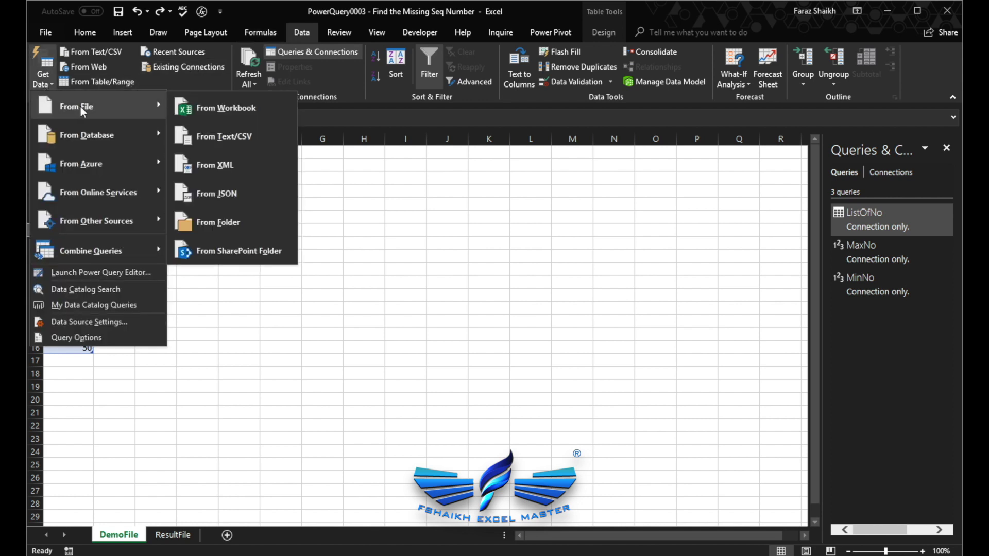
pyautogui.moveTo(72, 220)
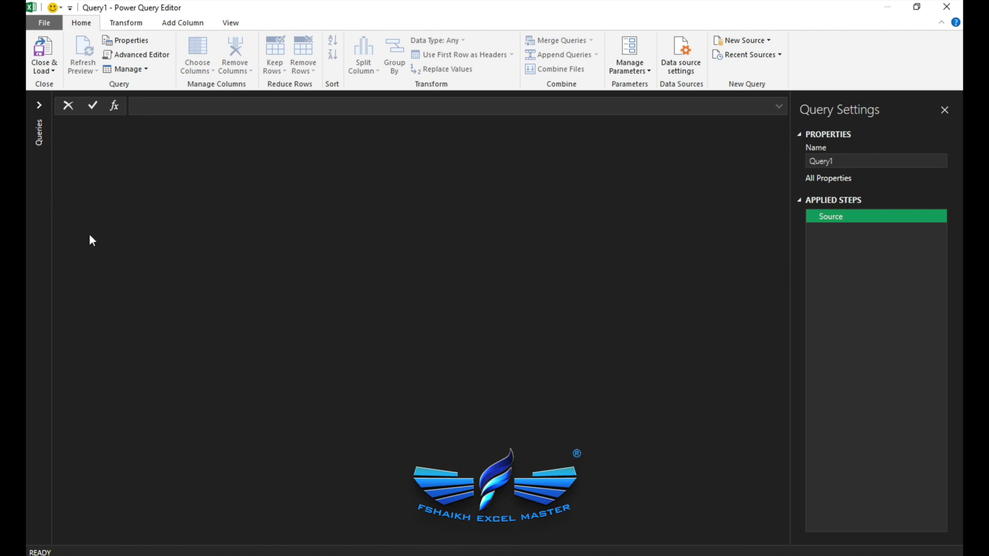
pyautogui.click(41, 105)
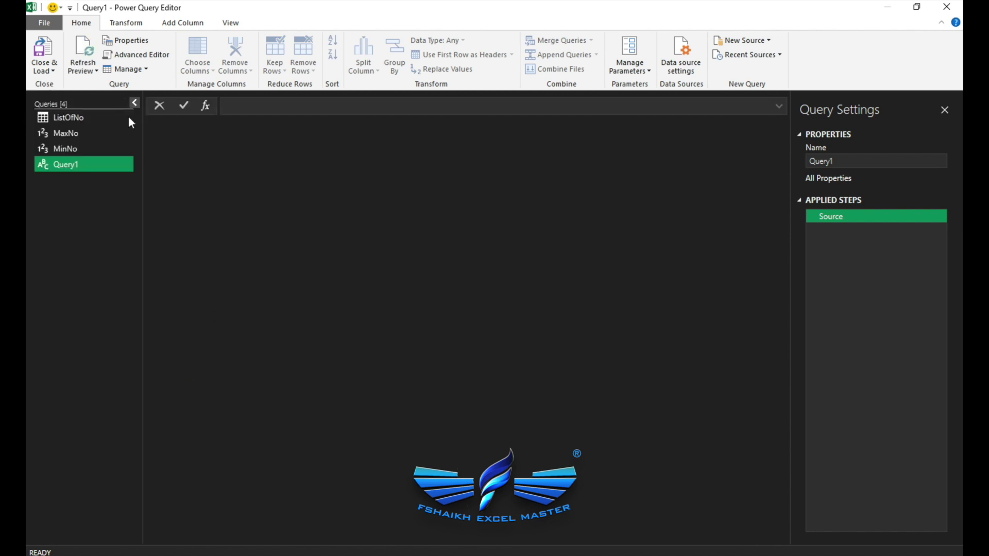
pyautogui.click(847, 161)
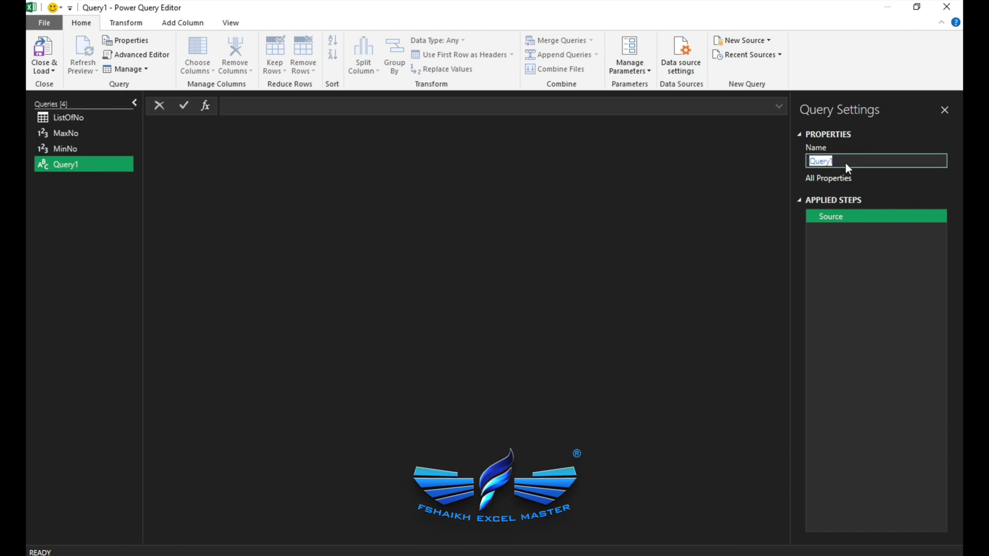
pyautogui.write('FinalOP')
pyautogui.press('Return')
# Enter the formula ={MinNo..MaxNo} to generate numbers 1 through 50
pyautogui.click(328, 109)
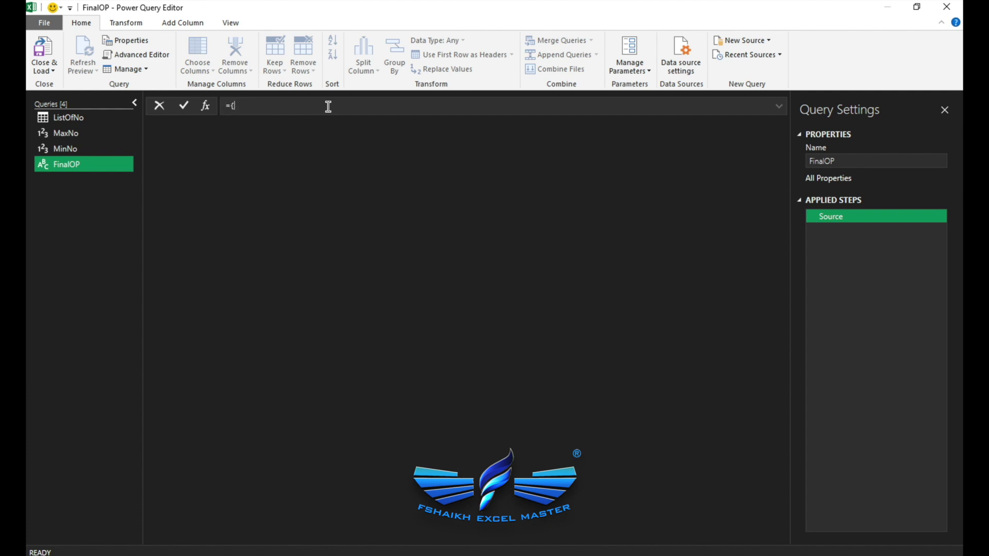
pyautogui.write('={MinNo..MaxNo')
pyautogui.press('Return')
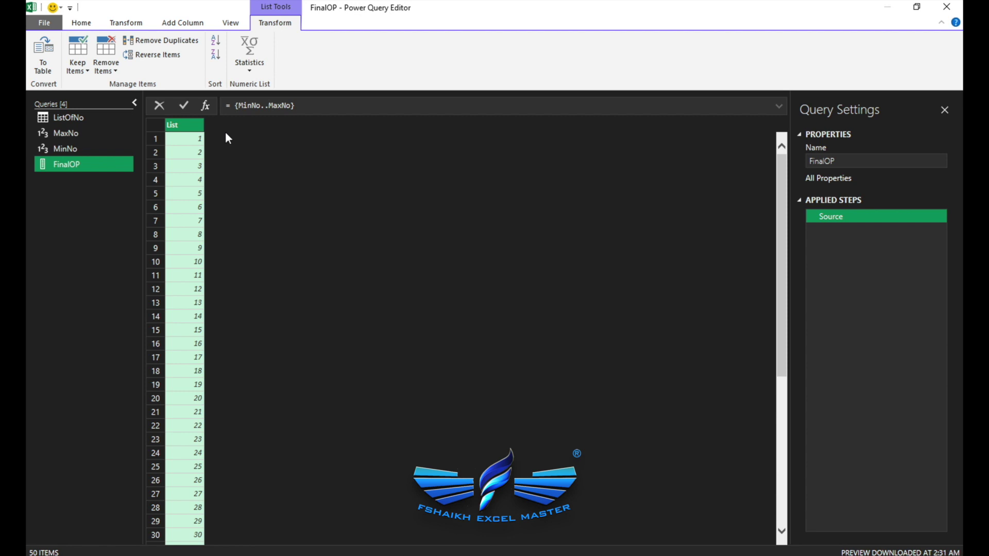
pyautogui.scroll(-7, 202, 234)
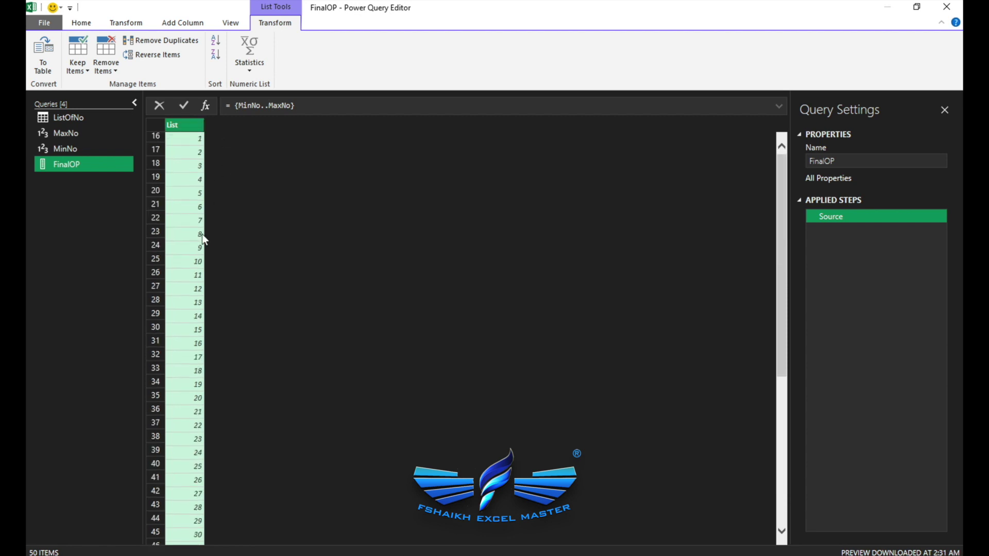
pyautogui.scroll(7, 202, 234)
pyautogui.doubleClick(245, 105)
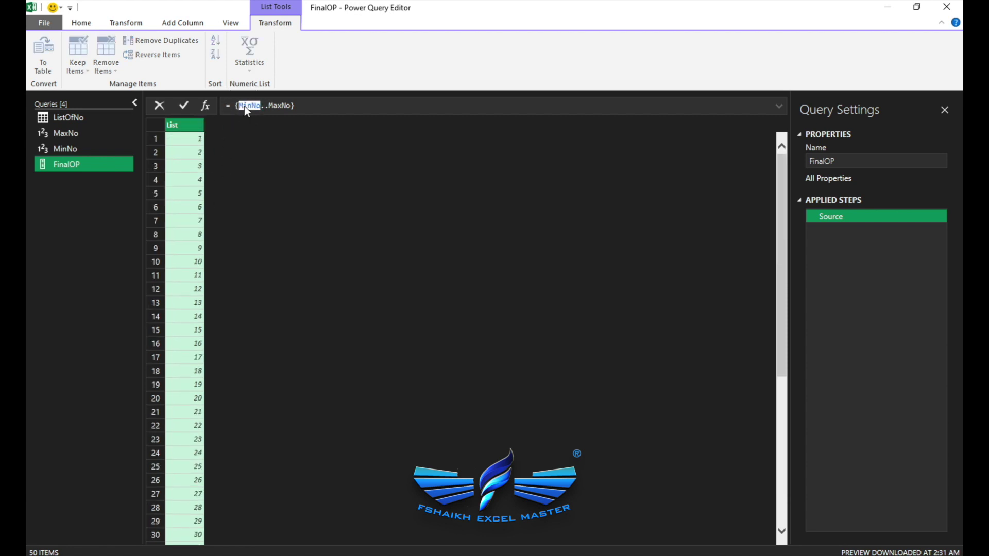
pyautogui.write('5')
pyautogui.press('Return')
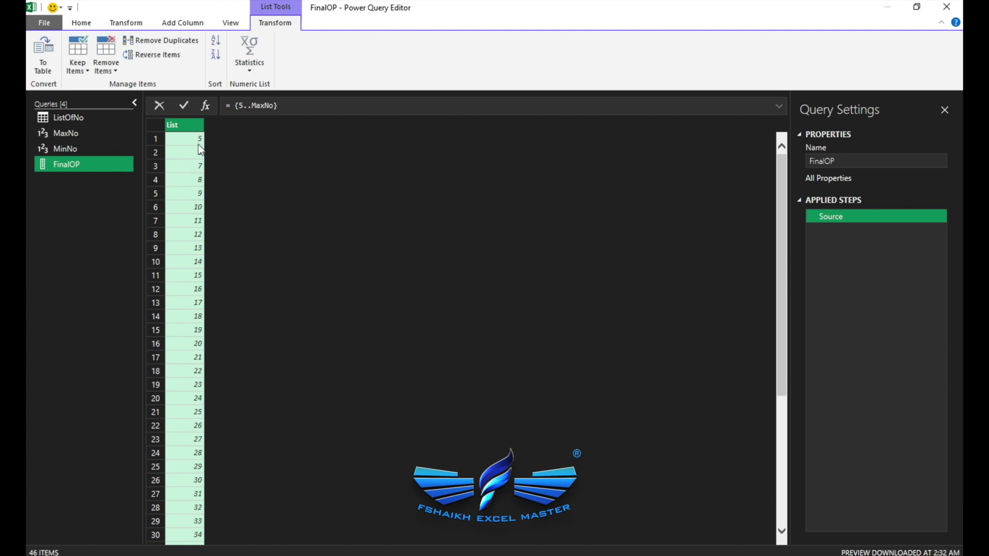
pyautogui.scroll(-5, 198, 222)
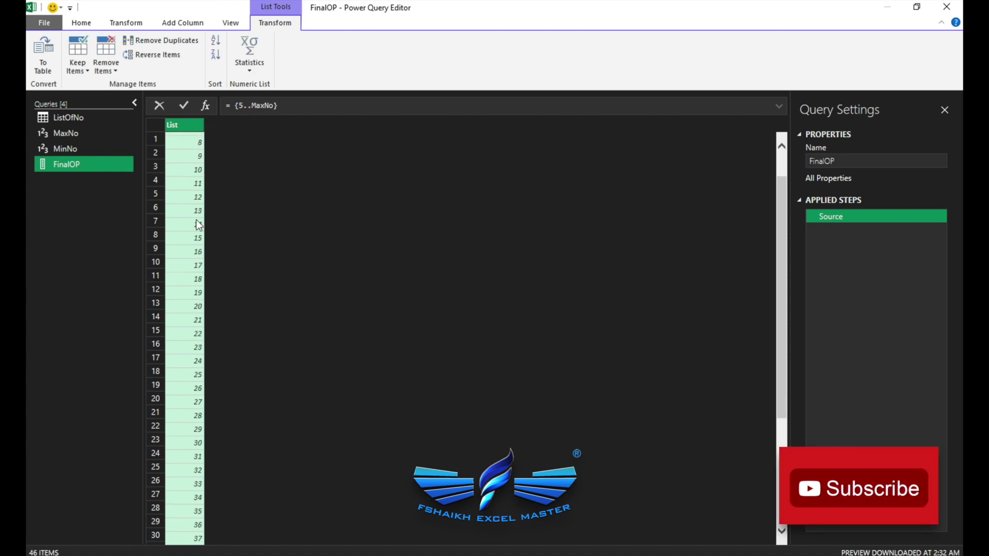
pyautogui.scroll(5, 197, 222)
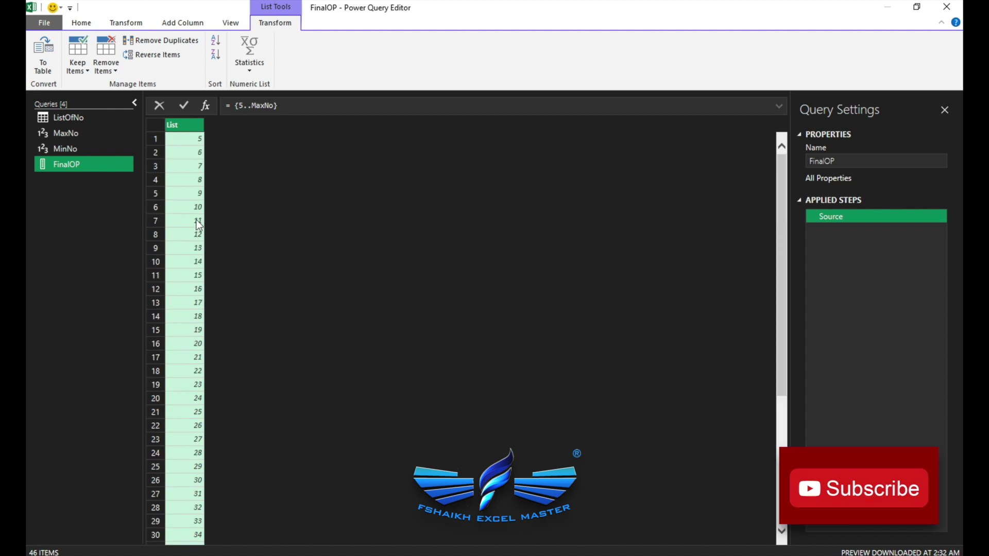
pyautogui.click(242, 106)
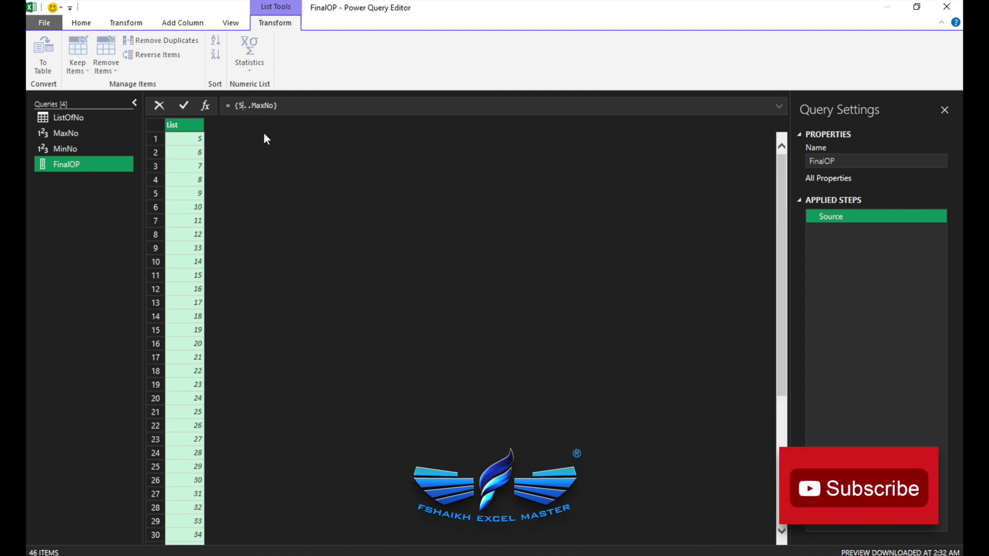
pyautogui.hotkey('ctrl', 'z')
pyautogui.press('Return')
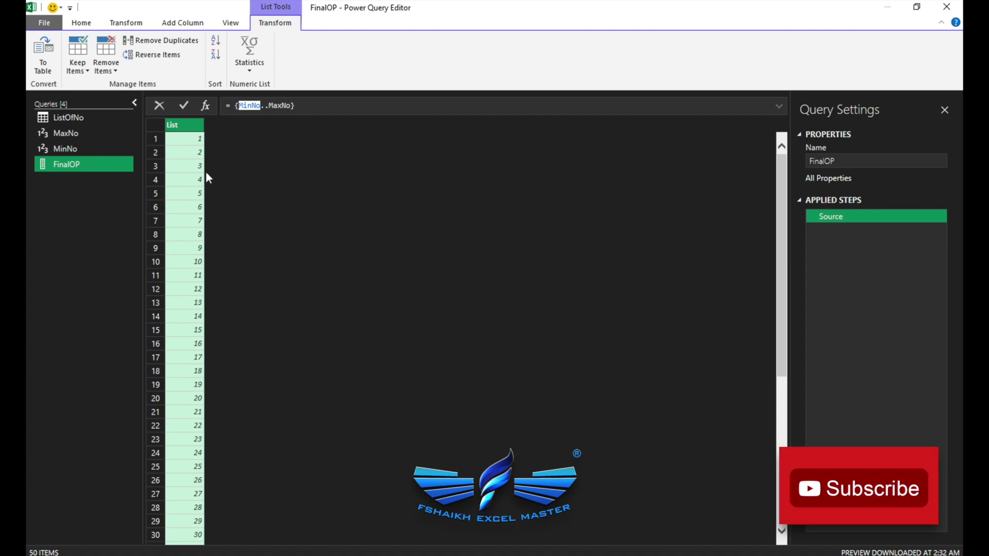
pyautogui.click(48, 59)
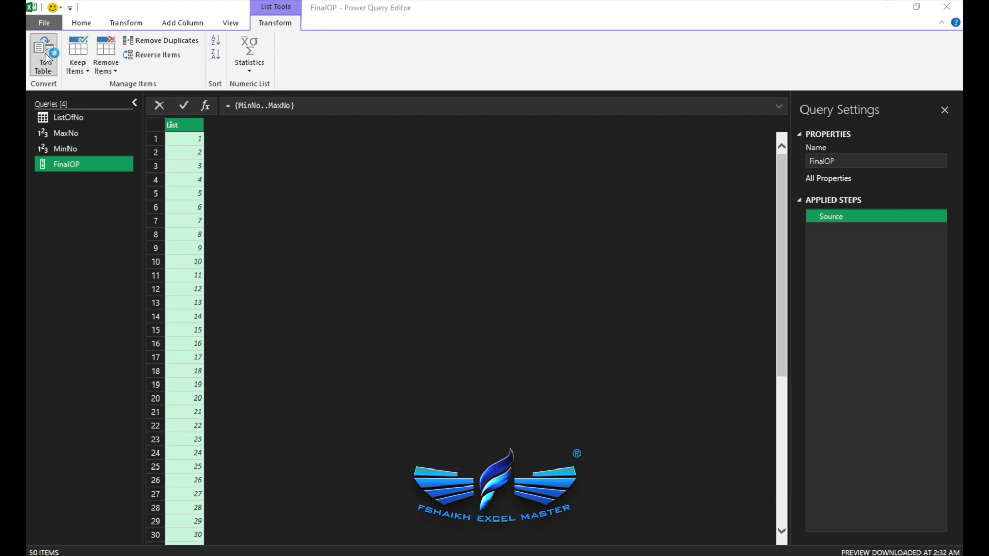
# Convert FinalOP to a table, type Column1 as Whole Number, and sort ascending
pyautogui.click(633, 338)
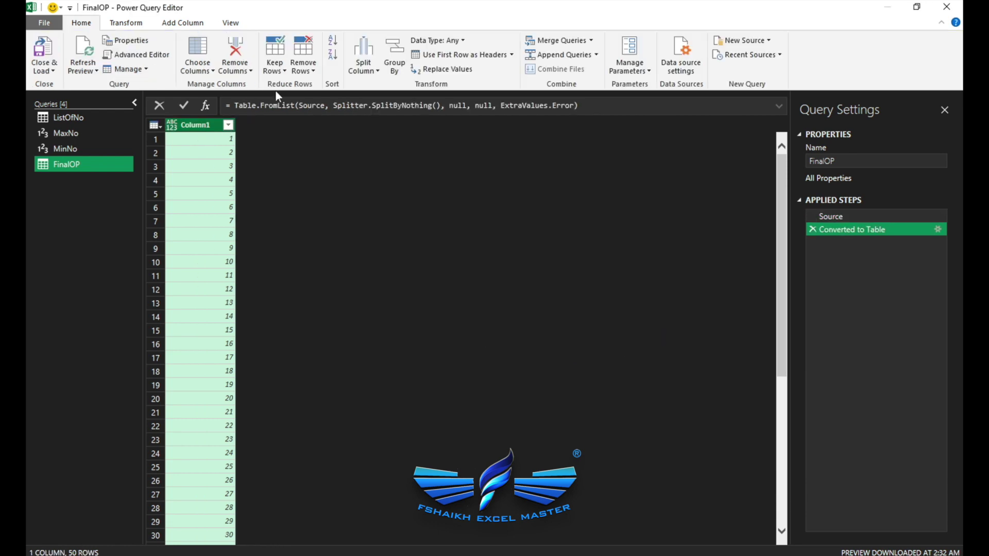
pyautogui.click(457, 41)
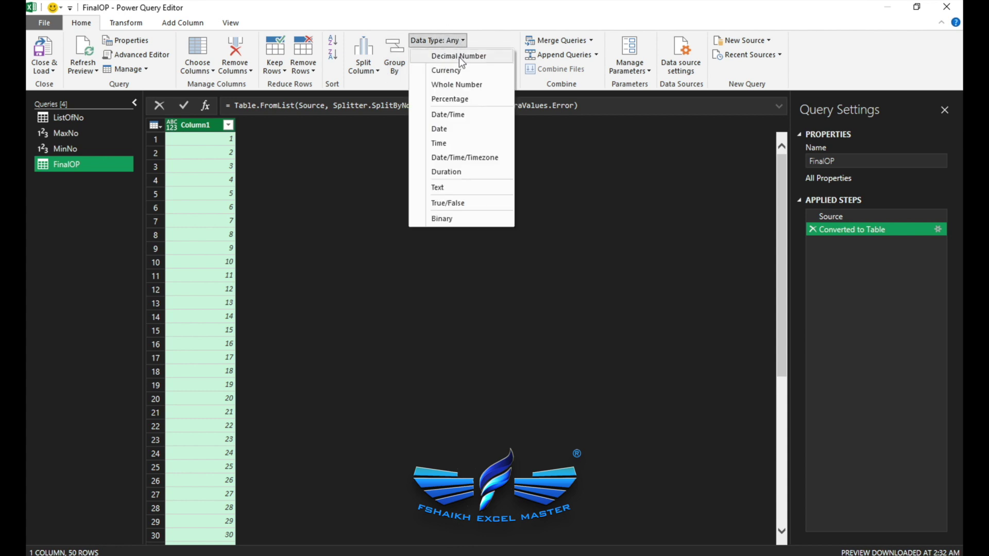
pyautogui.click(457, 85)
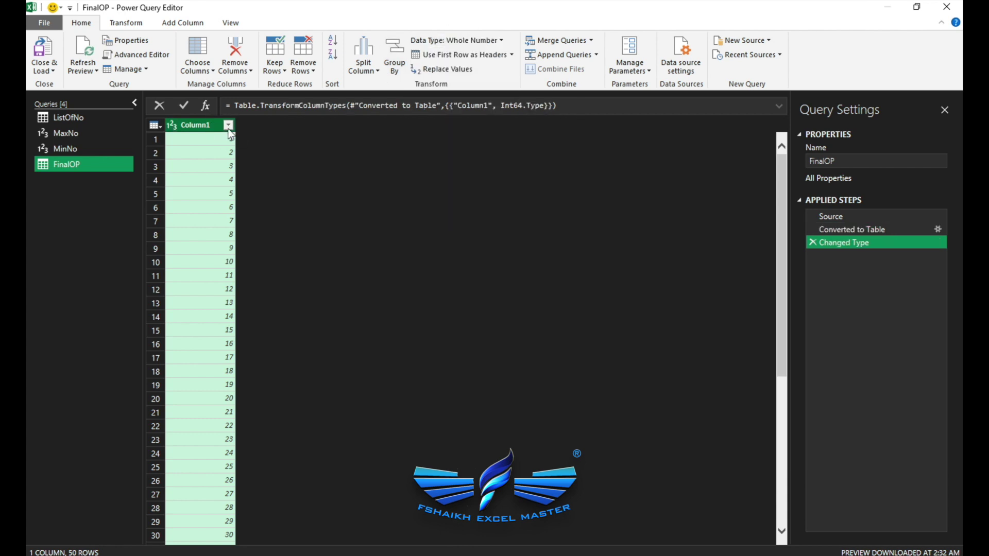
pyautogui.click(228, 125)
pyautogui.click(259, 144)
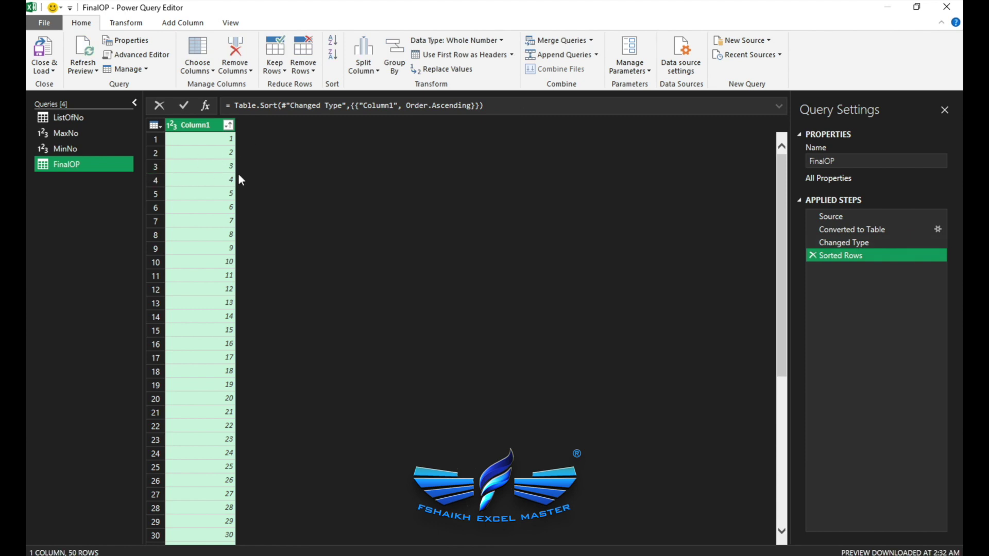
pyautogui.scroll(-5, 197, 244)
pyautogui.scroll(5, 197, 244)
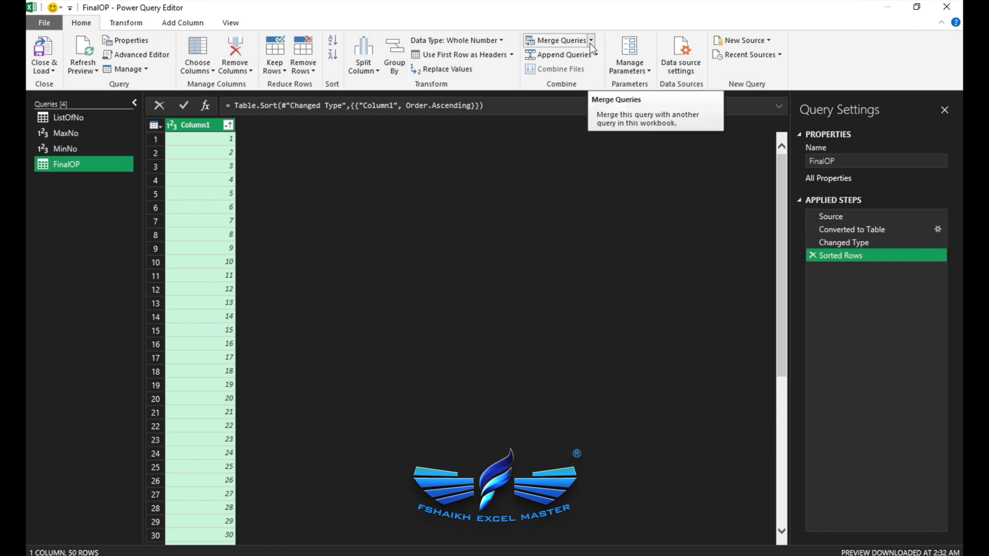
# Left-outer merge FinalOP's Column1 with ListOfNo's List column, adding a nested ListOfNo column
pyautogui.click(571, 43)
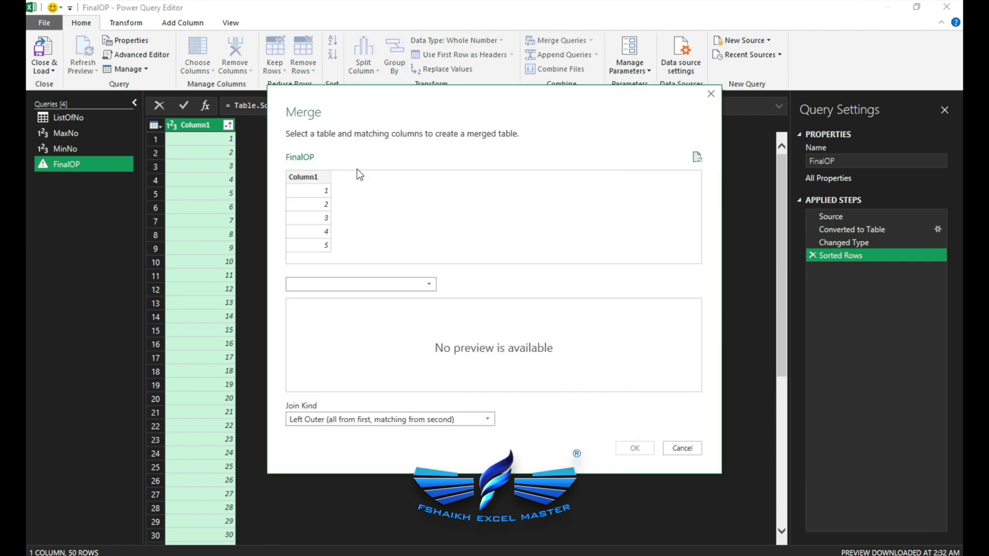
pyautogui.click(317, 177)
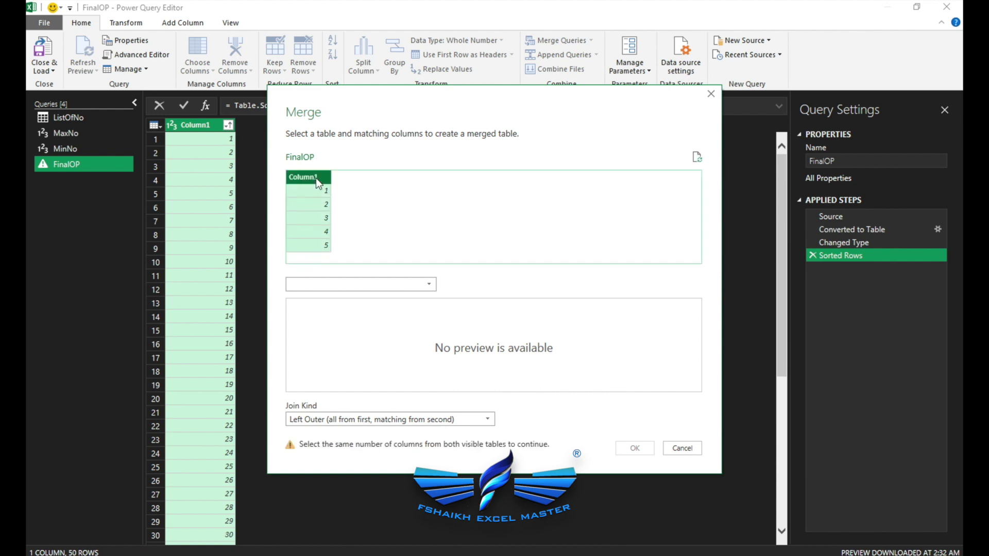
pyautogui.click(336, 285)
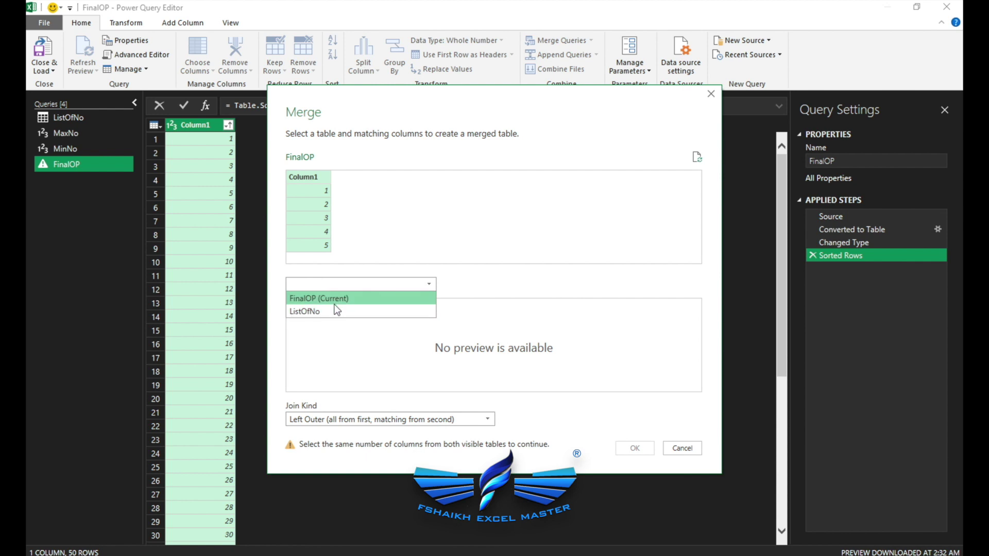
pyautogui.click(312, 310)
pyautogui.click(303, 308)
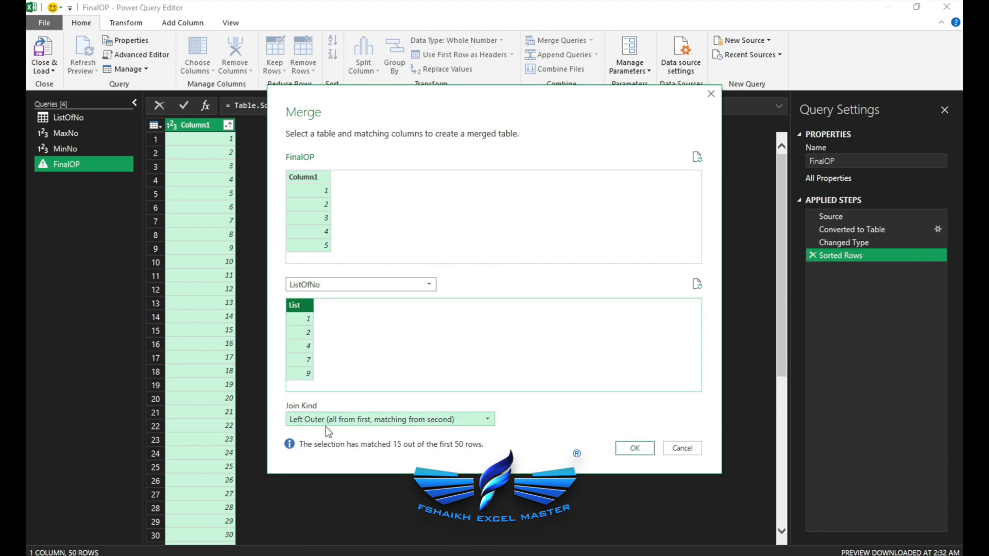
pyautogui.click(634, 448)
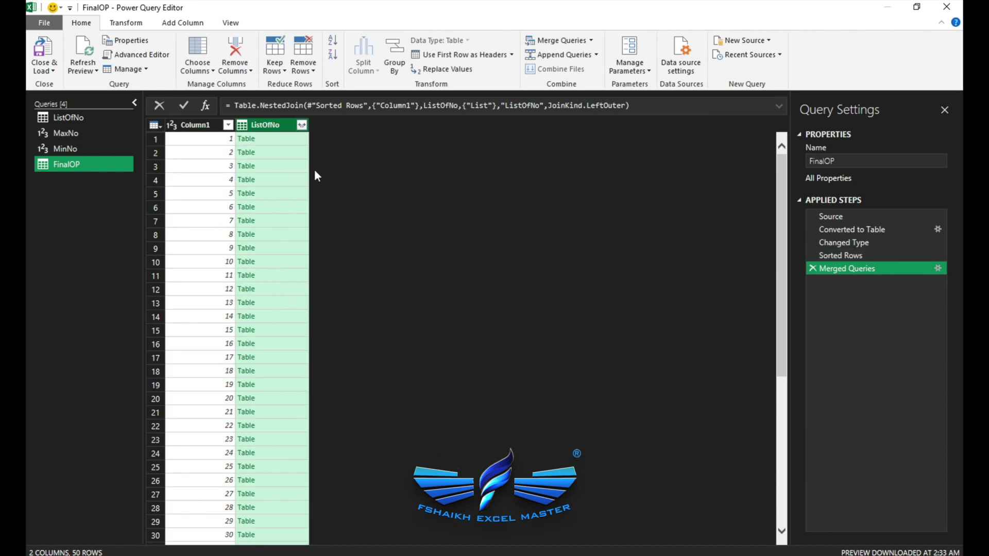
pyautogui.click(302, 126)
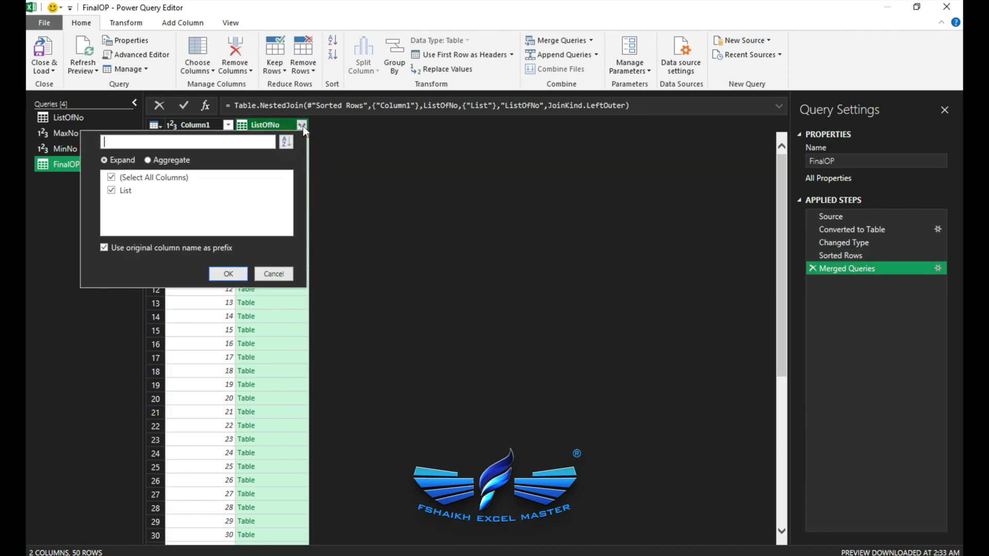
# Expand the nested ListOfNo column into just its List column, without the original-name prefix
pyautogui.click(157, 177)
pyautogui.press('space')
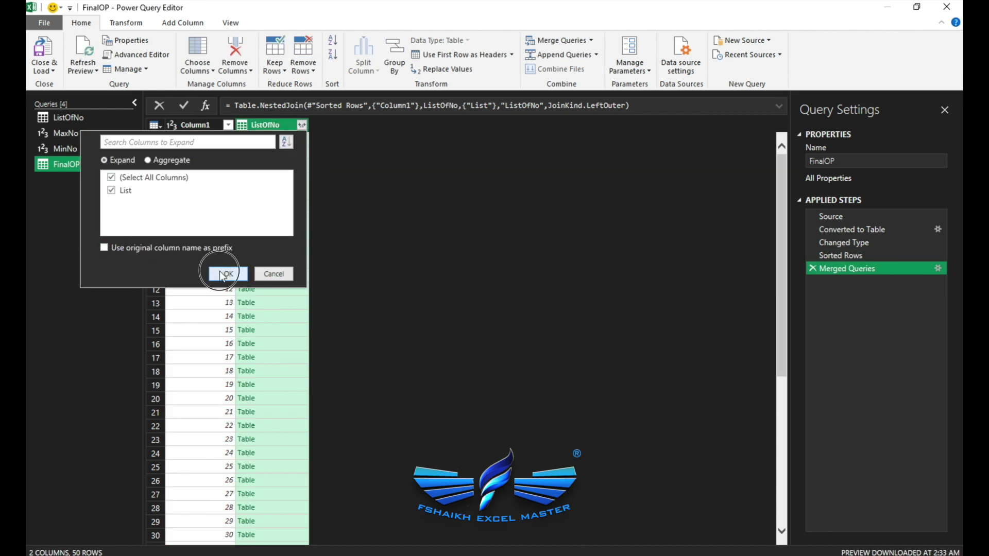
pyautogui.click(226, 275)
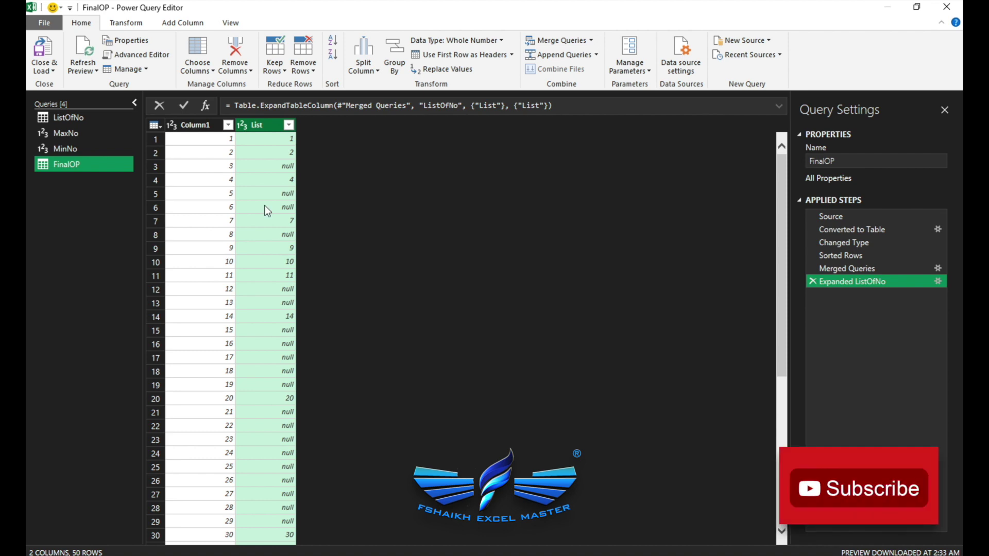
# Start a conditional column named MissingNo whose condition tests whether List equals null
pyautogui.click(190, 21)
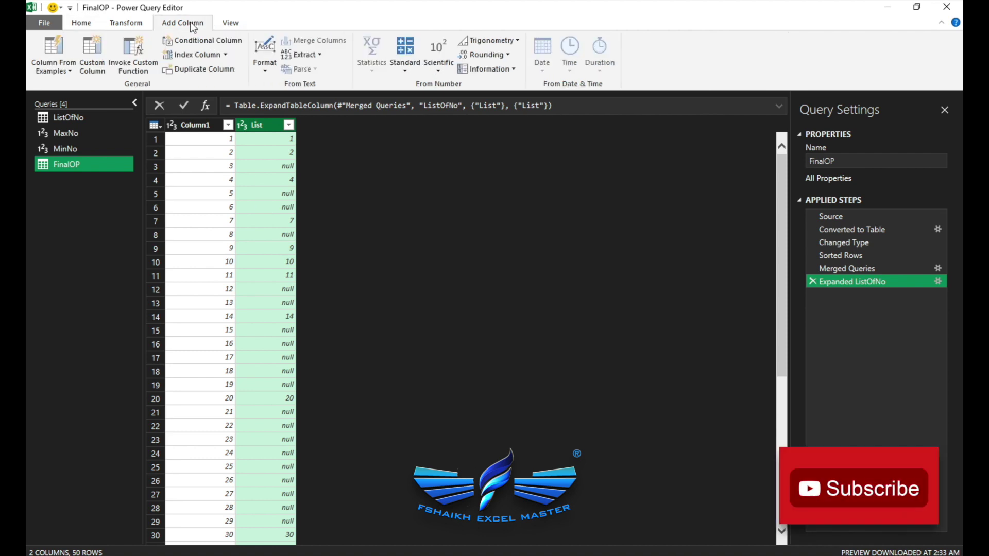
pyautogui.click(197, 43)
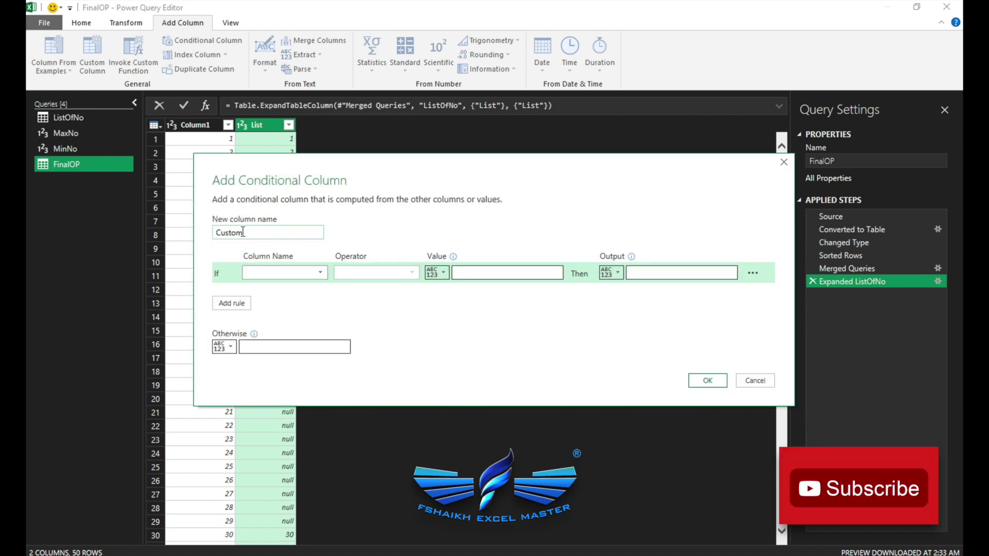
pyautogui.write('MissingNo')
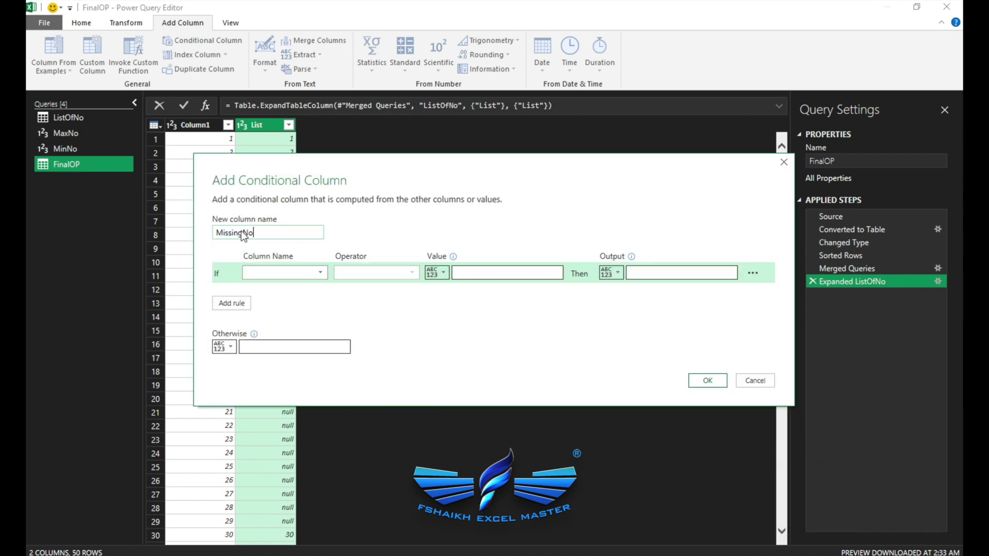
pyautogui.click(260, 271)
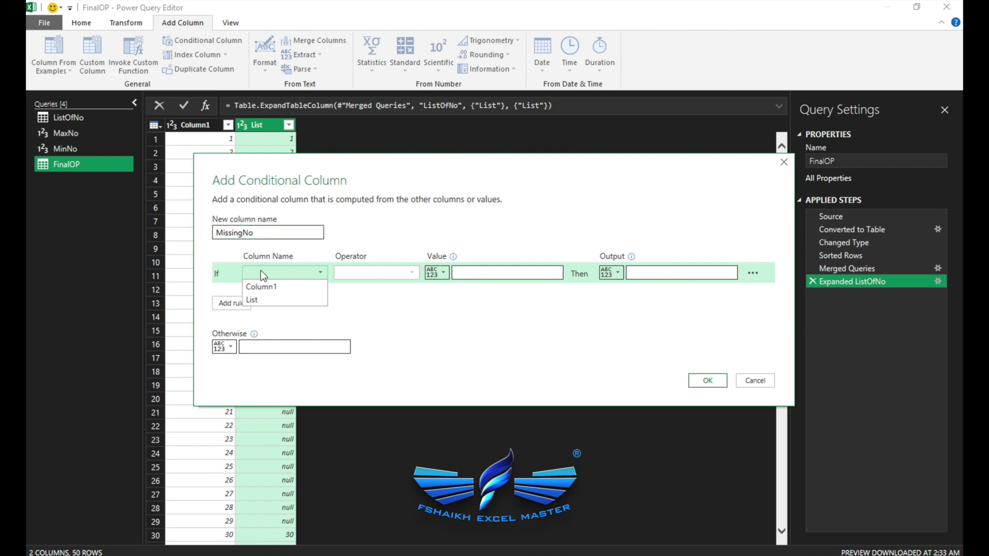
pyautogui.click(261, 298)
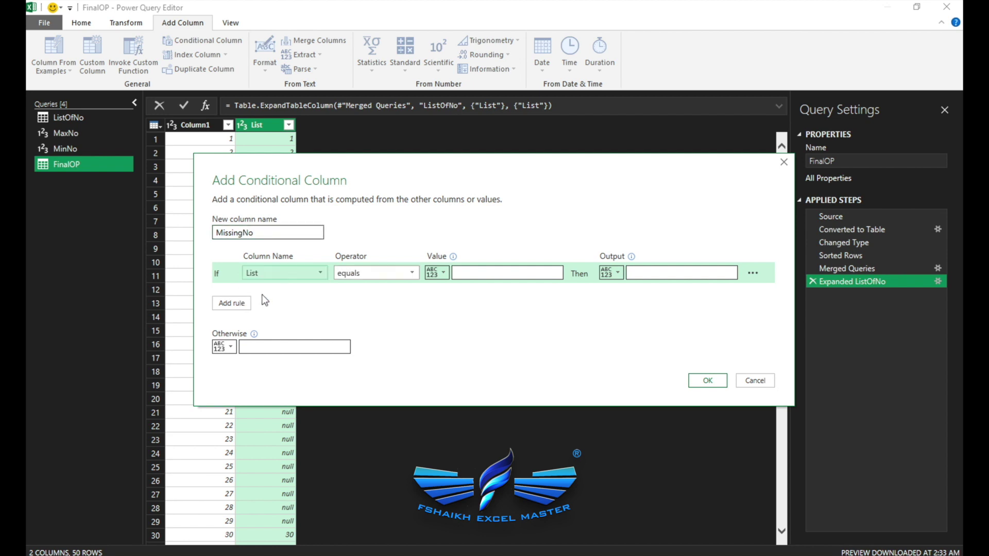
pyautogui.click(467, 273)
pyautogui.write('null')
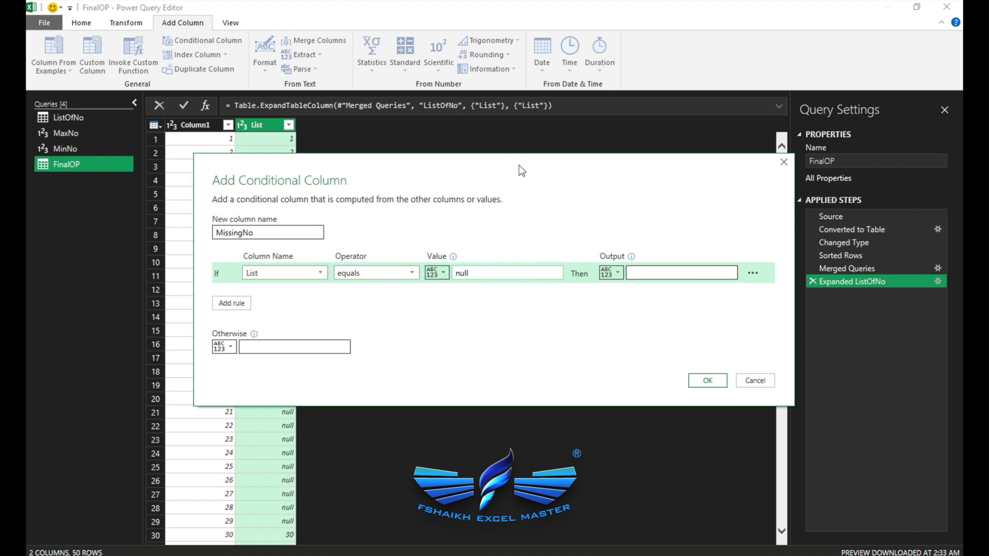
# Have MissingNo output Column1 when List is null and null otherwise
pyautogui.moveTo(524, 170); pyautogui.dragTo(519, 219)
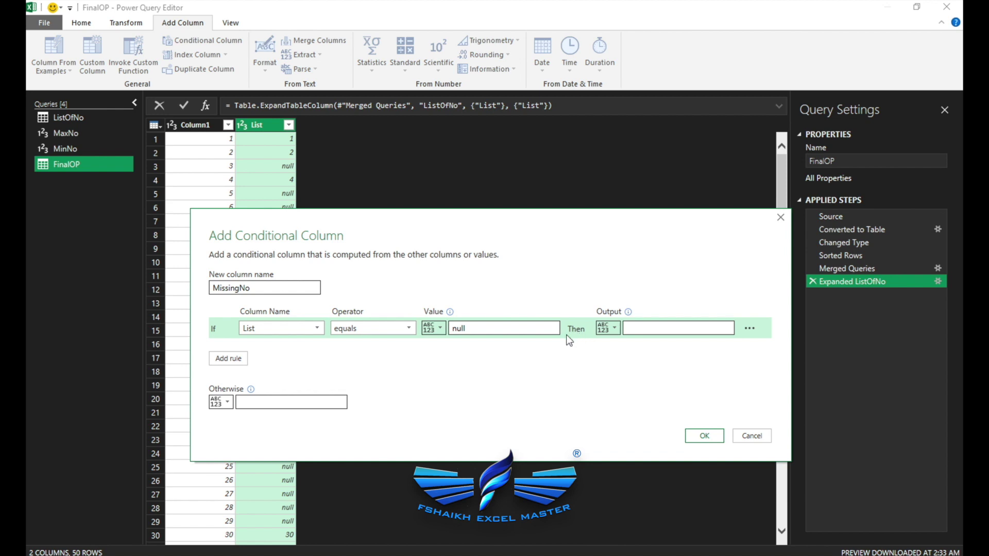
pyautogui.click(614, 332)
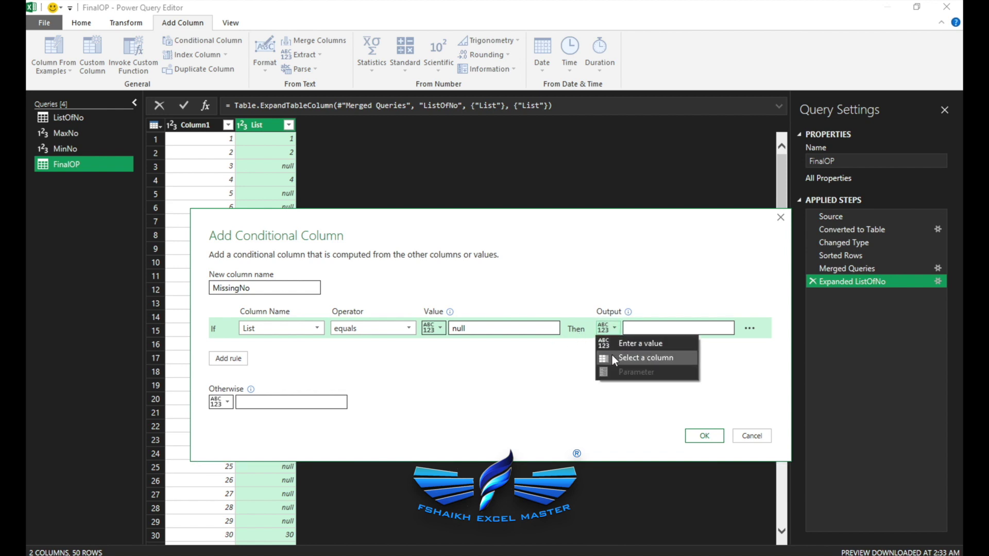
pyautogui.click(613, 355)
pyautogui.click(634, 329)
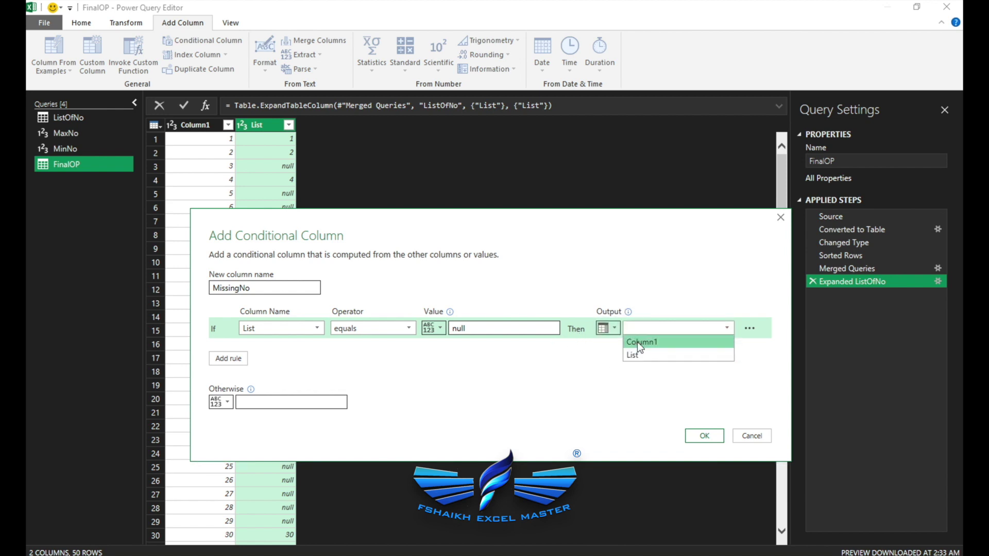
pyautogui.click(638, 342)
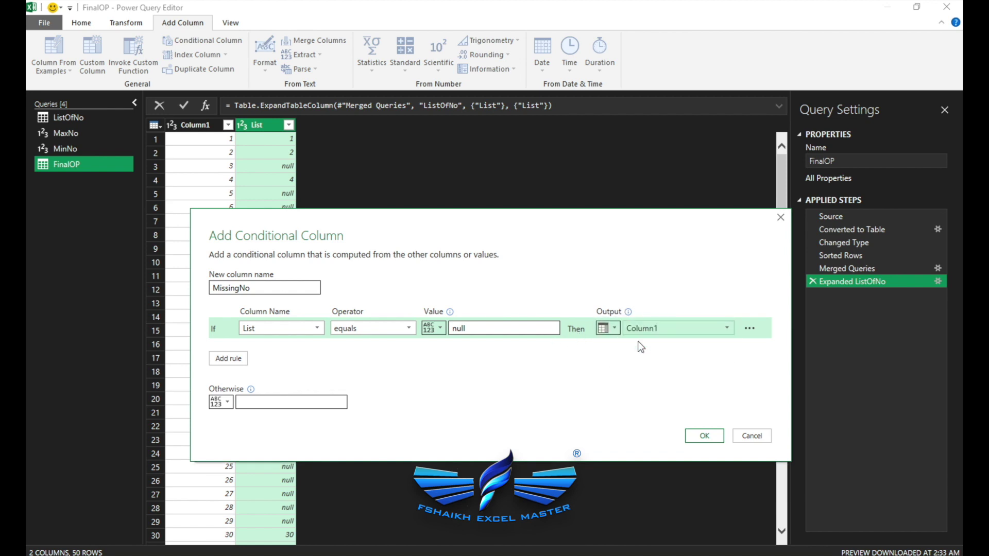
pyautogui.click(253, 400)
pyautogui.write('null')
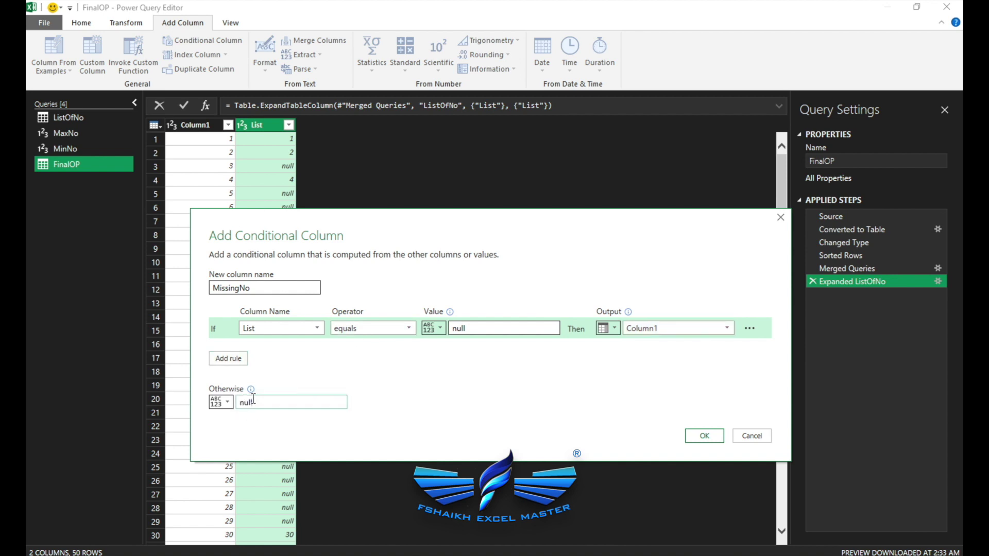
pyautogui.press('Return')
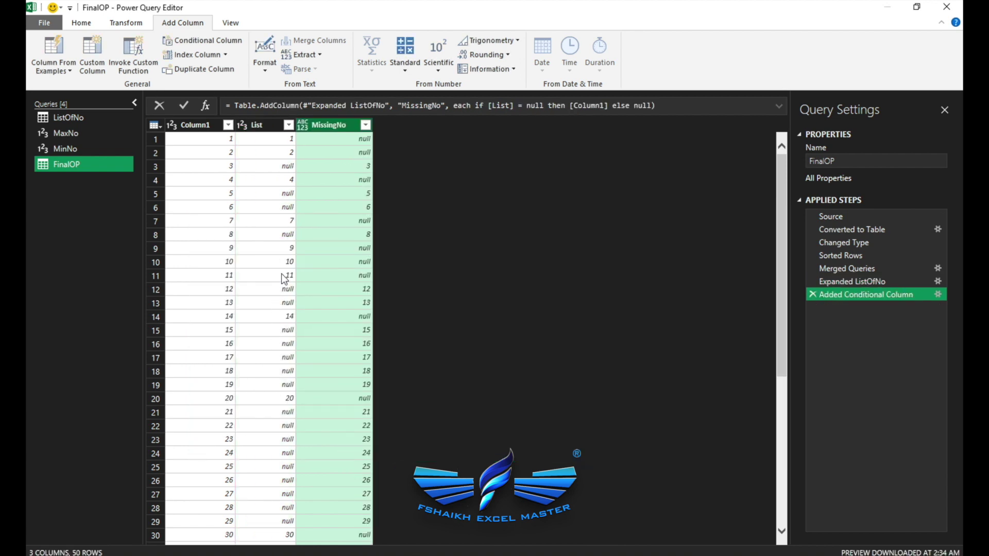
# Fill the List column's values down into its empty rows
pyautogui.rightClick(276, 129)
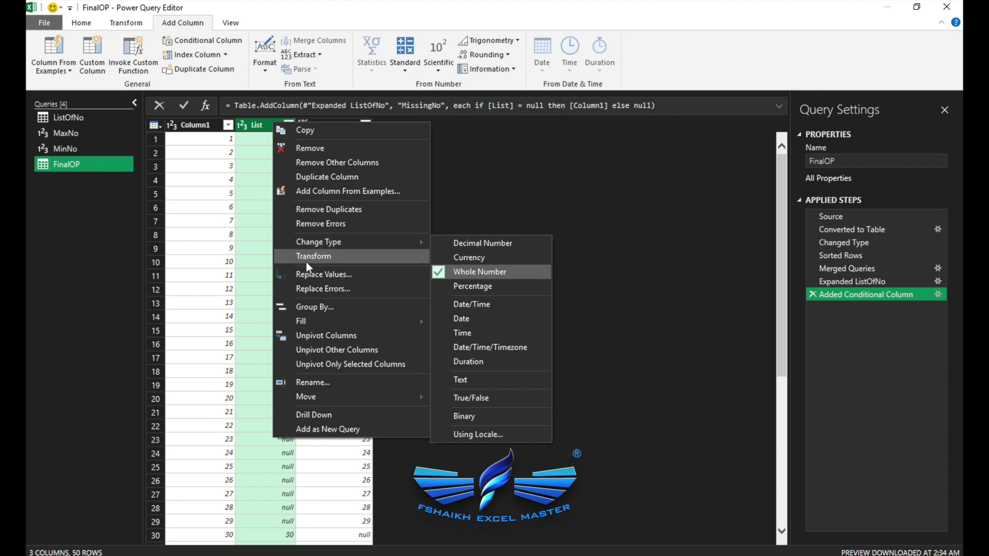
pyautogui.moveTo(303, 324)
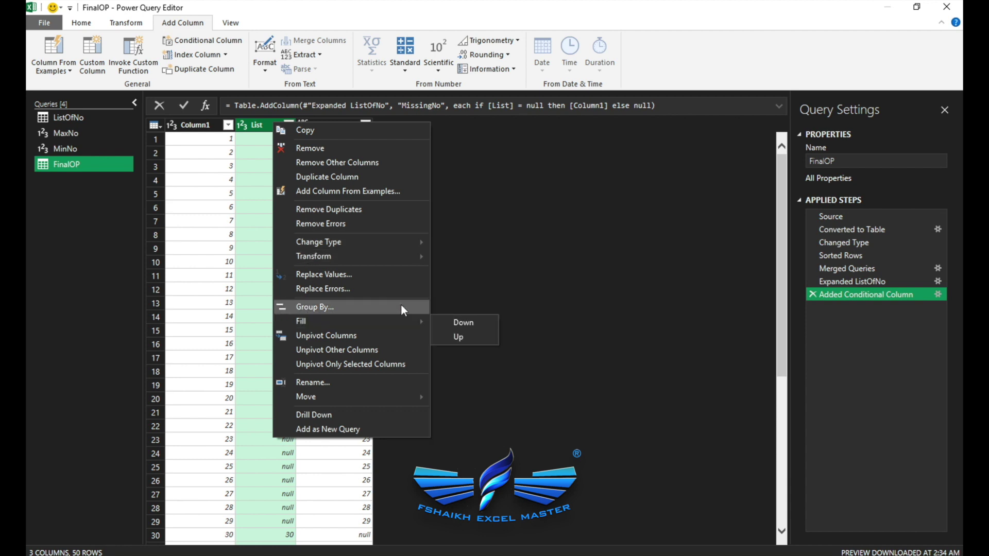
pyautogui.click(459, 323)
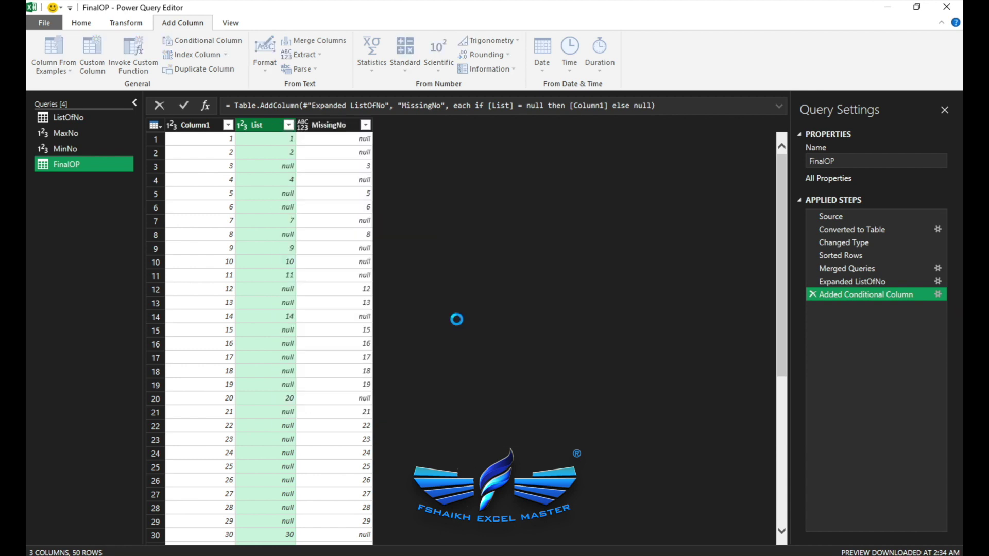
# Remove Column1 so only the List and MissingNo columns remain
pyautogui.click(193, 126)
pyautogui.rightClick(193, 132)
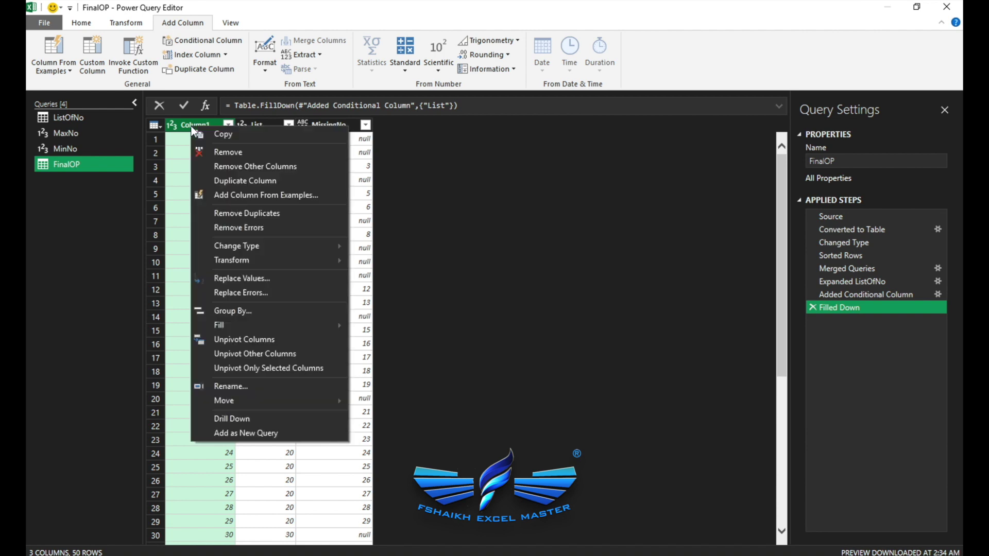
pyautogui.click(207, 156)
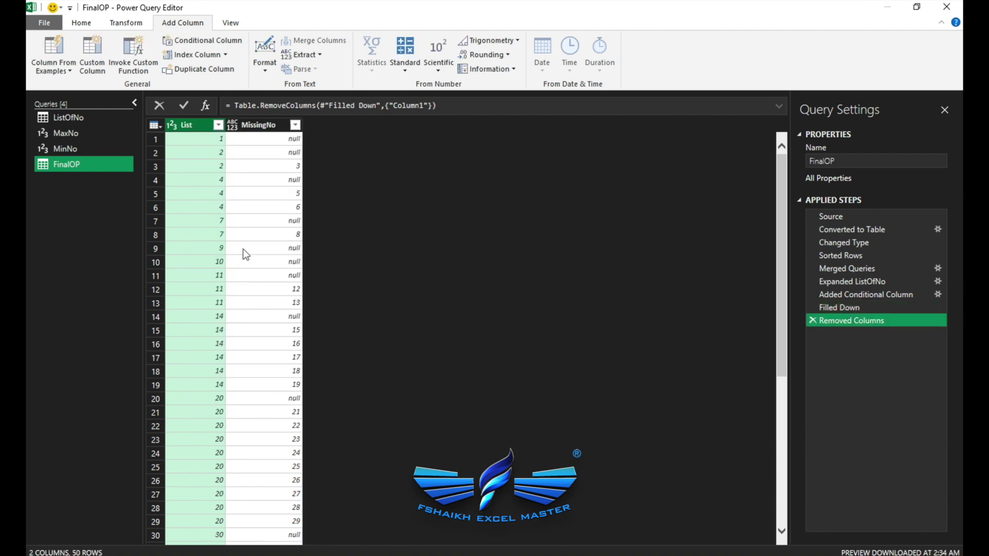
pyautogui.scroll(-9, 260, 199)
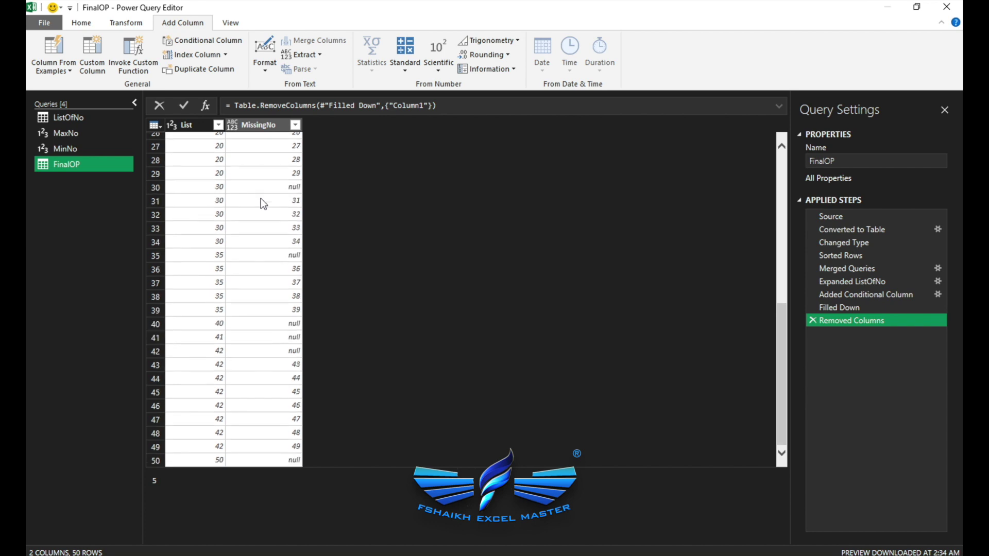
pyautogui.scroll(9, 260, 211)
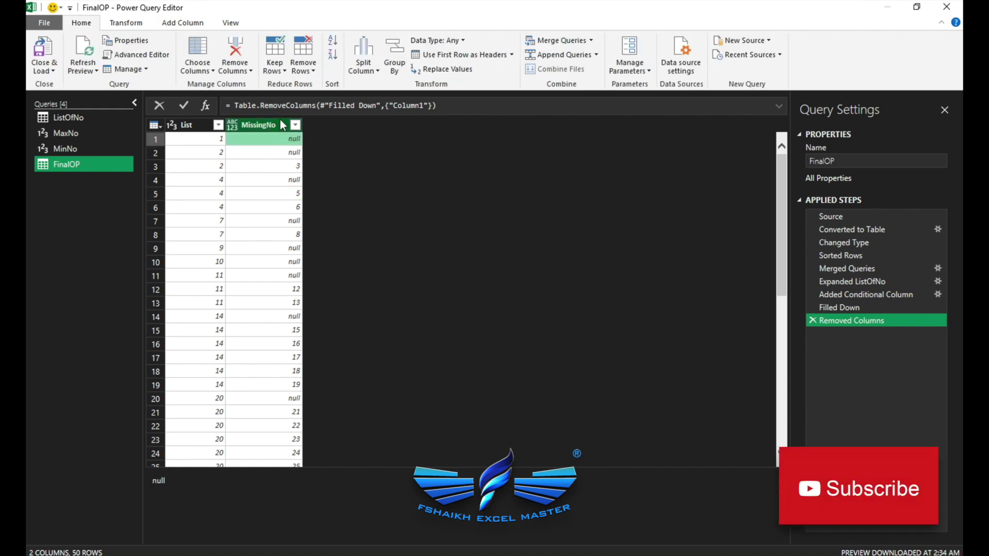
pyautogui.click(280, 119)
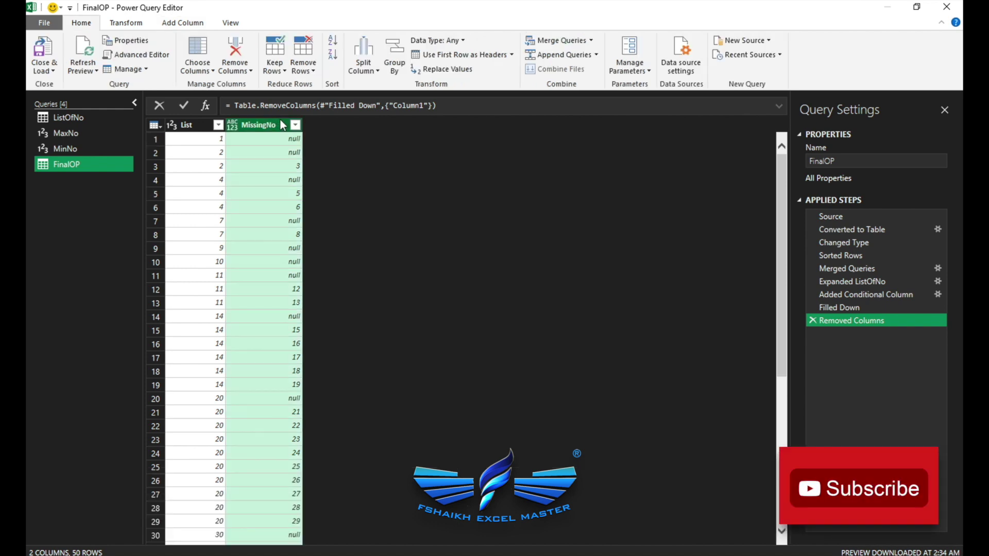
# Change the MissingNo column's data type to Text
pyautogui.click(456, 40)
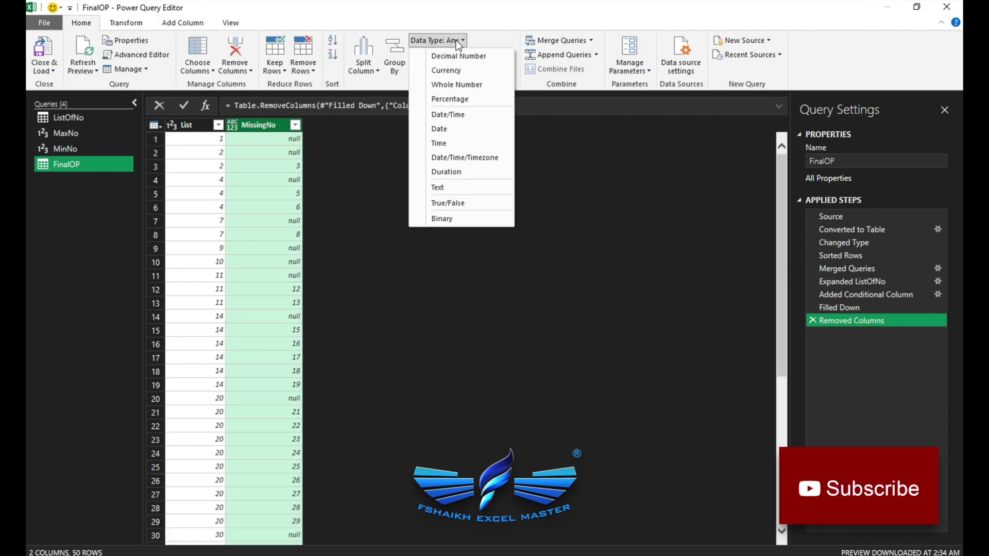
pyautogui.click(441, 189)
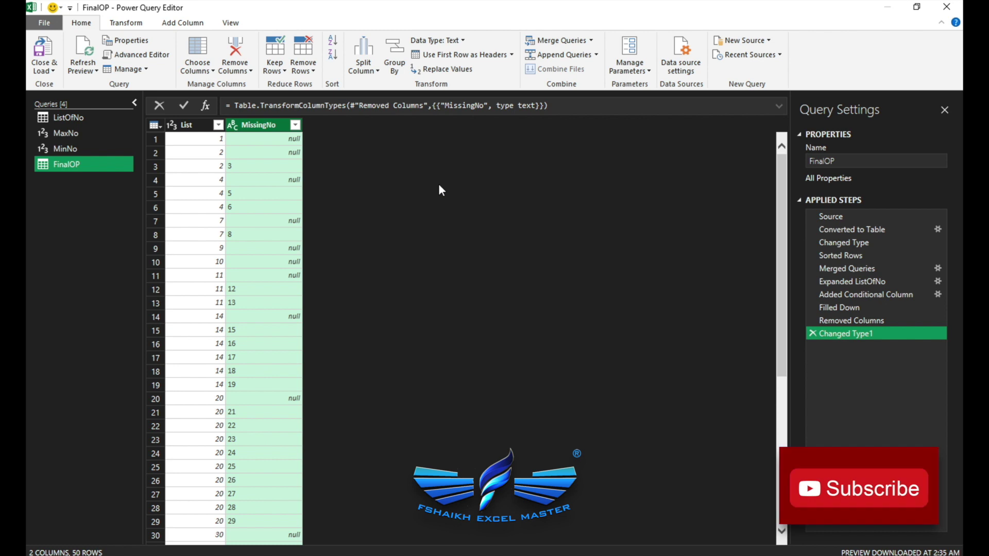
pyautogui.click(201, 129)
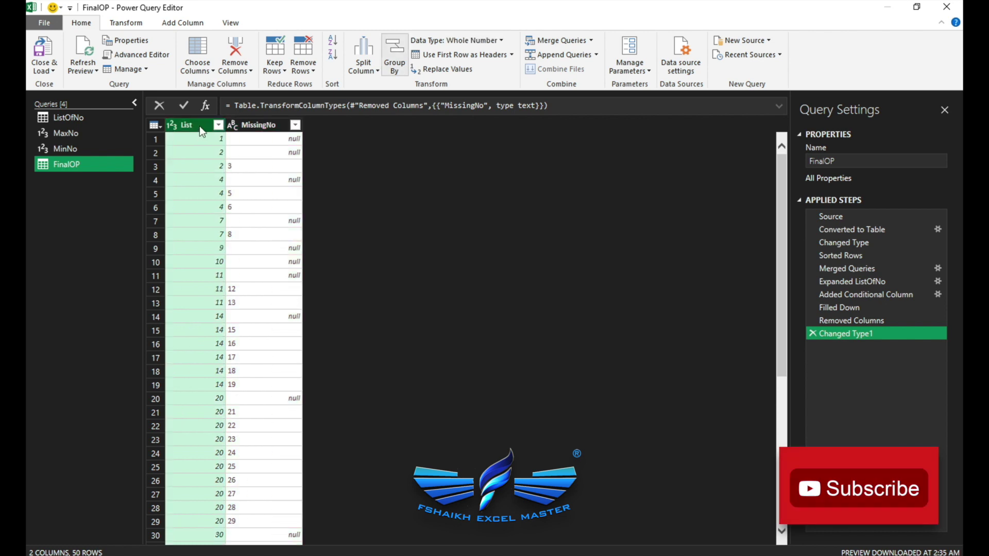
# Group rows by List into a new MissingList column holding the Sum of MissingNo
pyautogui.click(397, 58)
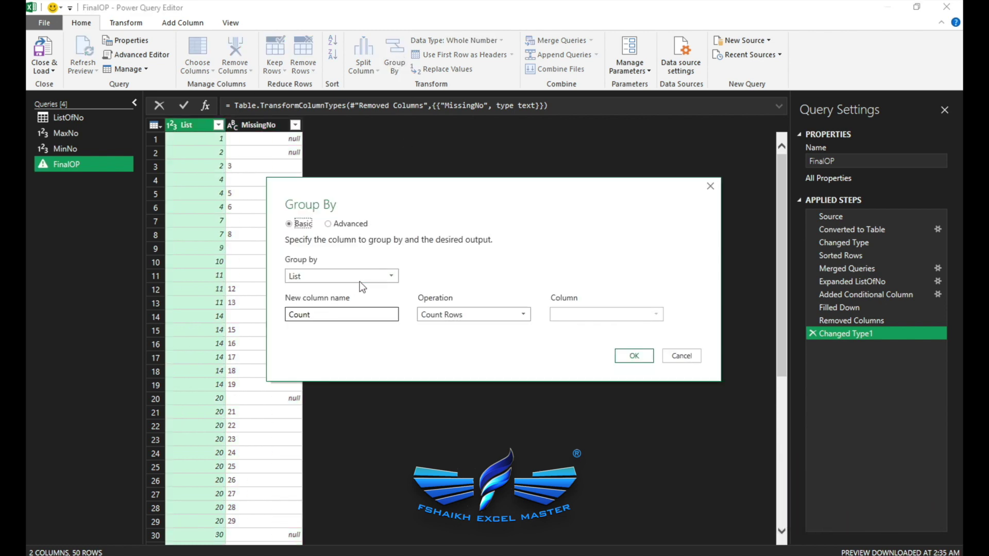
pyautogui.doubleClick(359, 315)
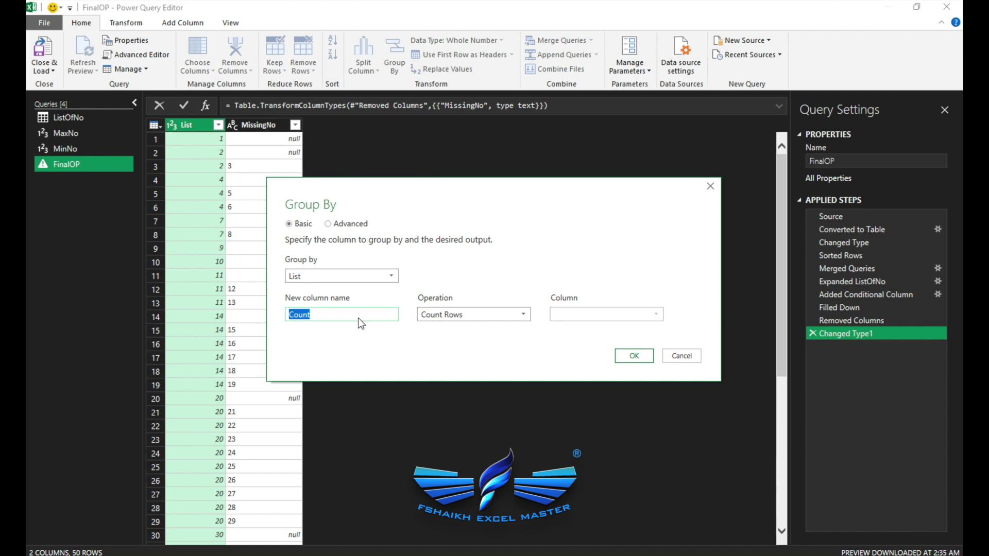
pyautogui.write('MissingList')
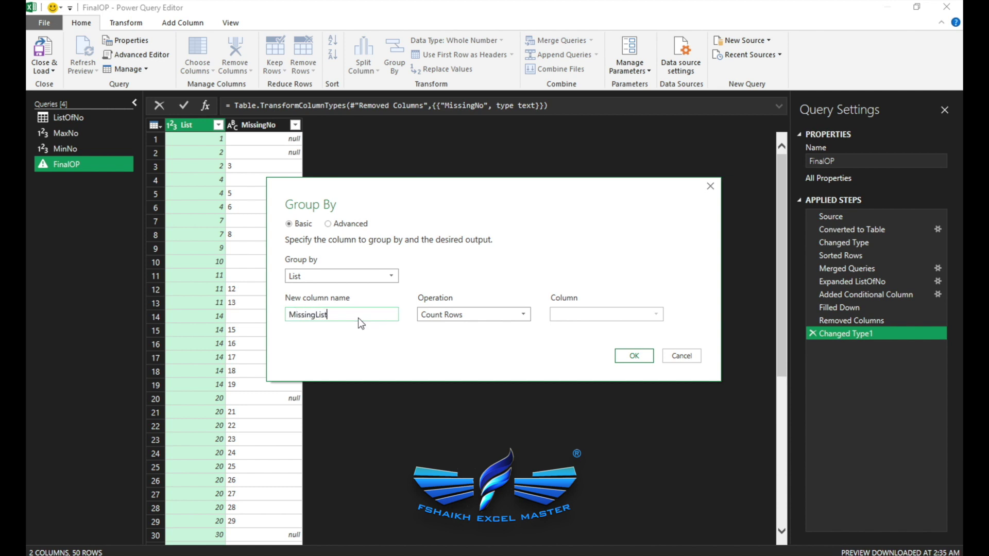
pyautogui.click(444, 318)
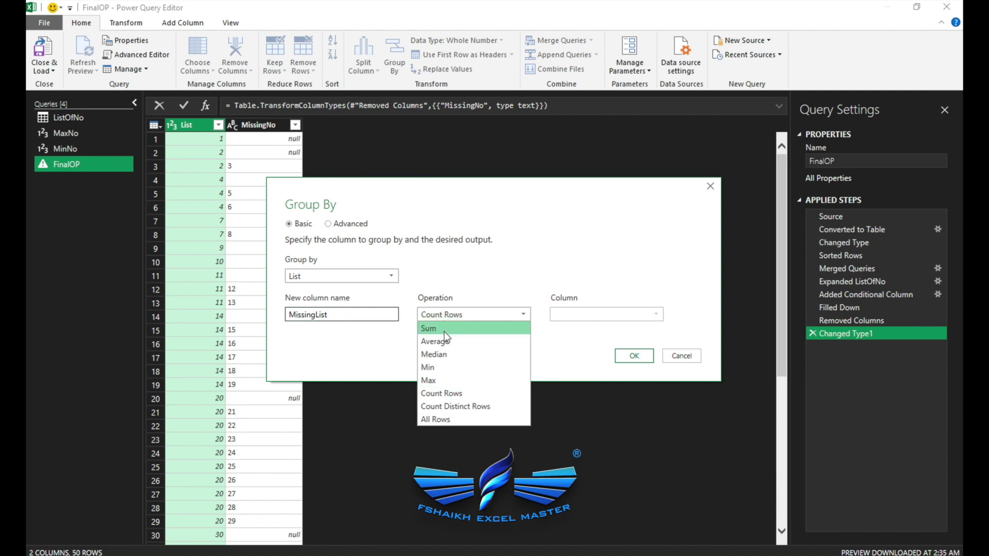
pyautogui.click(444, 330)
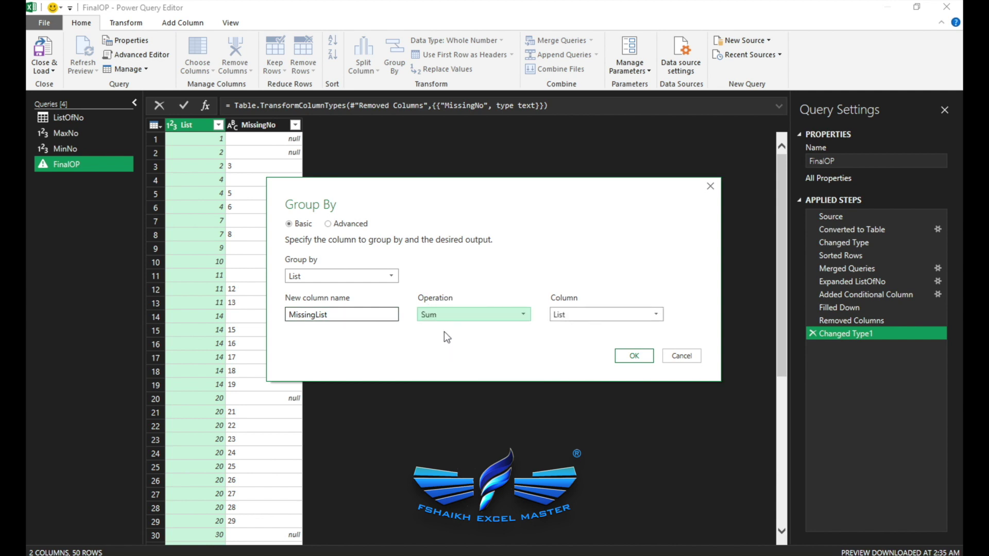
pyautogui.click(563, 314)
pyautogui.click(563, 343)
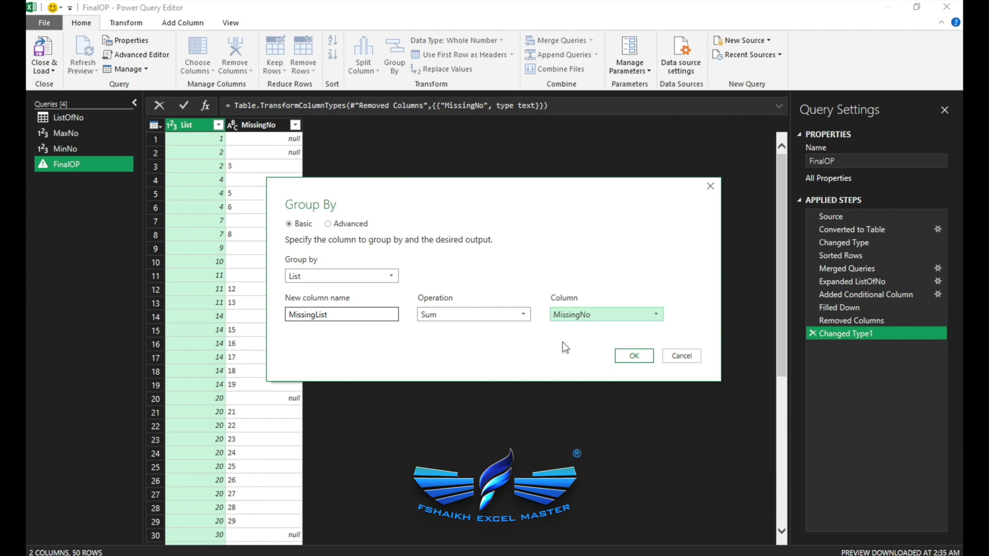
pyautogui.click(632, 355)
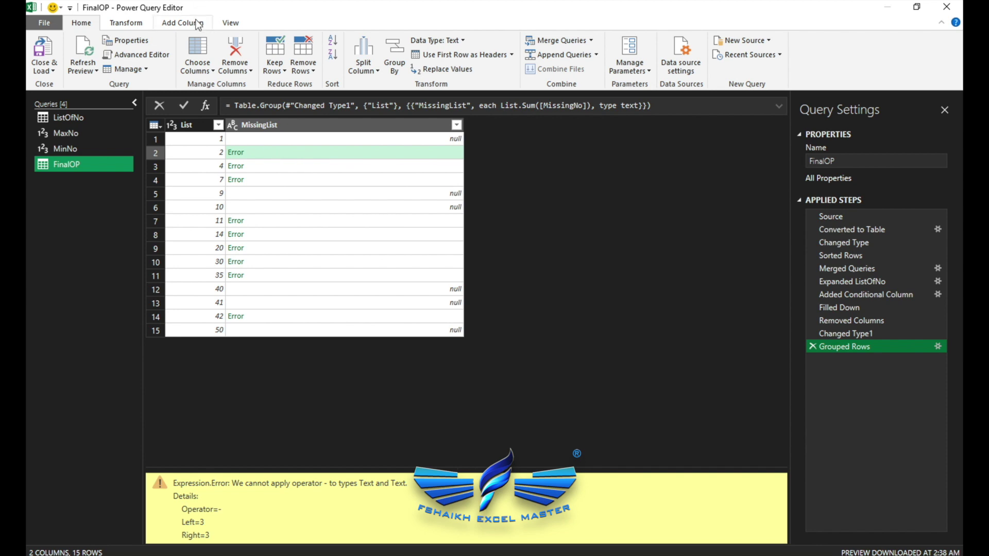
# Open FinalOP's M code in the Advanced Editor
pyautogui.click(243, 24)
pyautogui.click(324, 56)
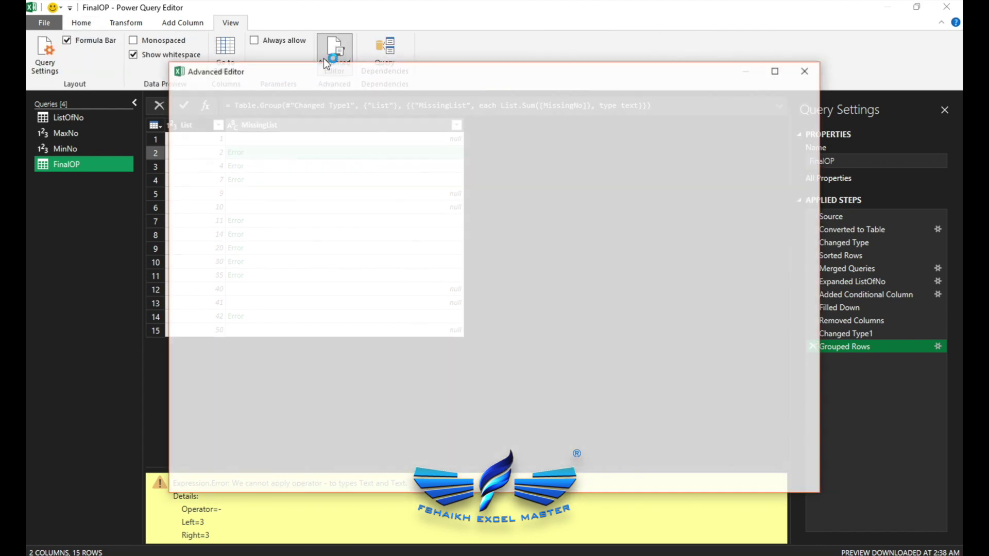
pyautogui.click(380, 166)
pyautogui.moveTo(465, 68); pyautogui.dragTo(432, 169)
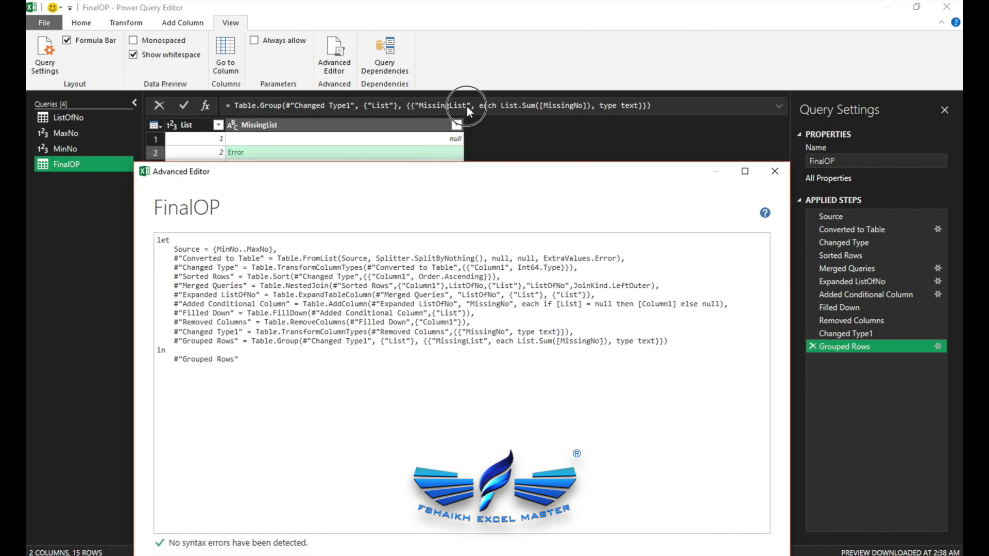
pyautogui.moveTo(446, 163); pyautogui.dragTo(471, 78)
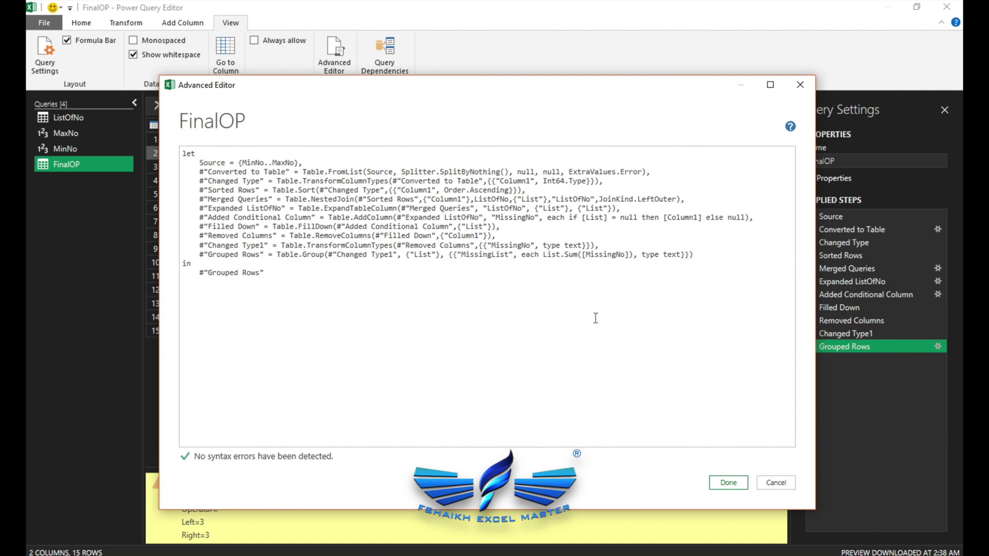
# Replace List.Sum with Text.Combine using a ", " delimiter and apply the edited code
pyautogui.doubleClick(551, 254)
pyautogui.doubleClick(575, 255)
pyautogui.moveTo(575, 255); pyautogui.dragTo(553, 257)
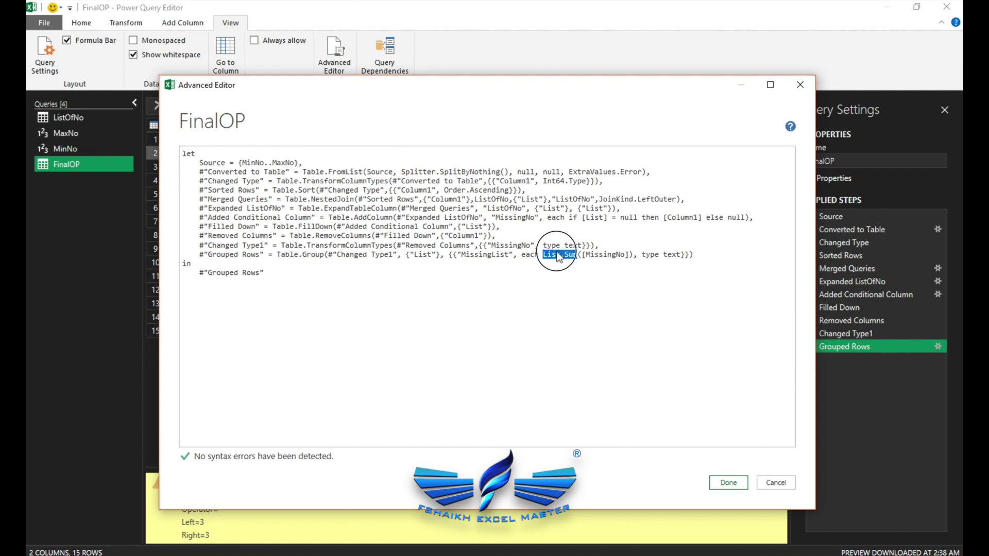
pyautogui.write('Text')
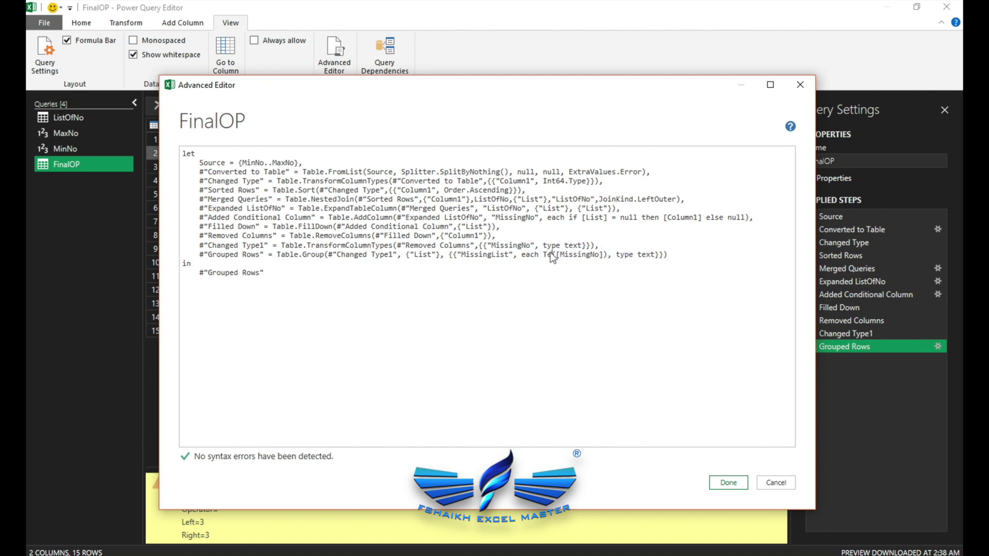
pyautogui.write('.Combine(')
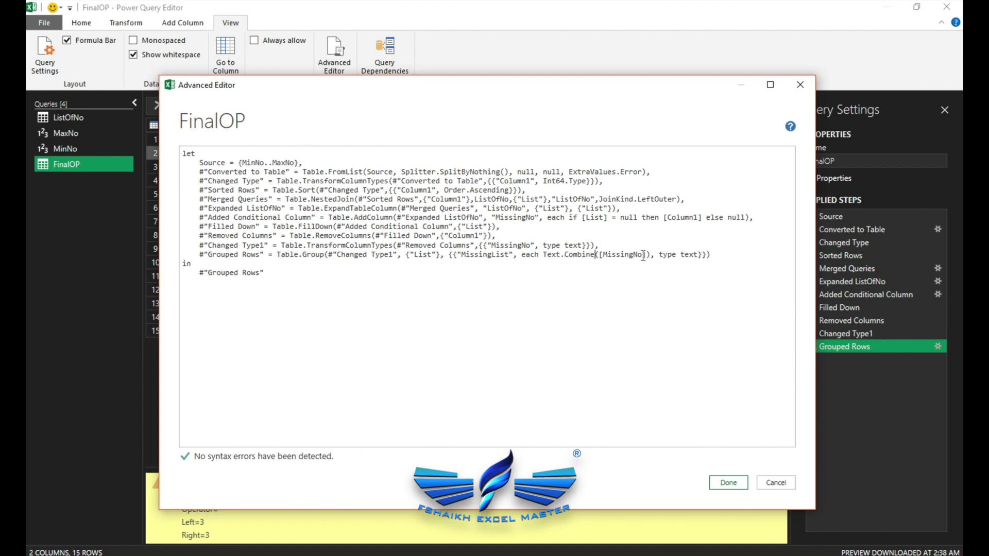
pyautogui.click(647, 255)
pyautogui.write(',", "')
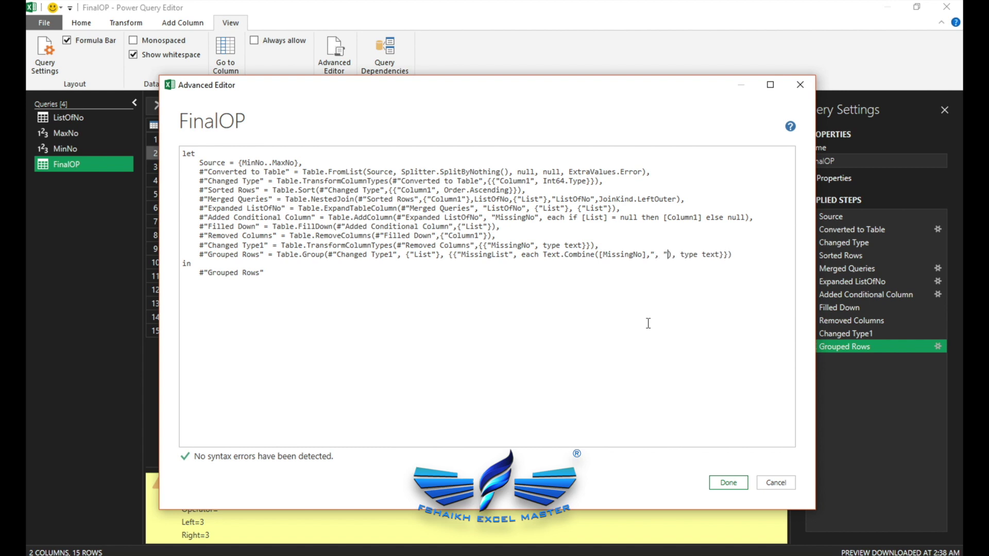
pyautogui.click(739, 480)
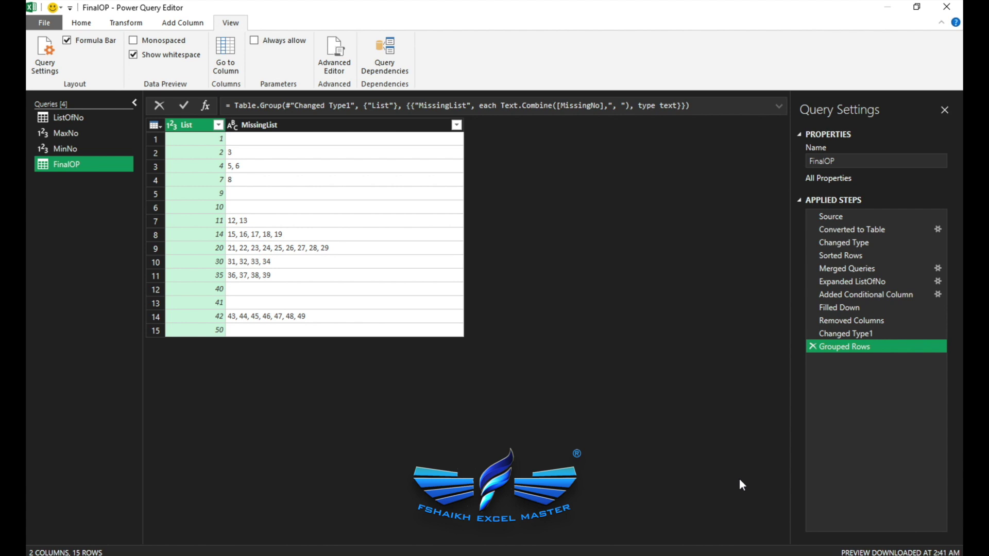
pyautogui.click(84, 25)
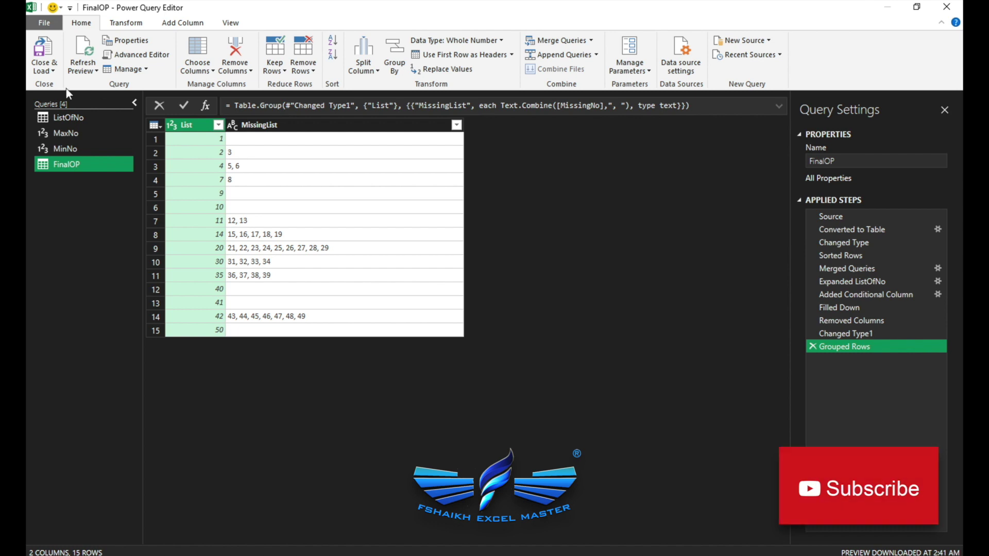
pyautogui.click(44, 68)
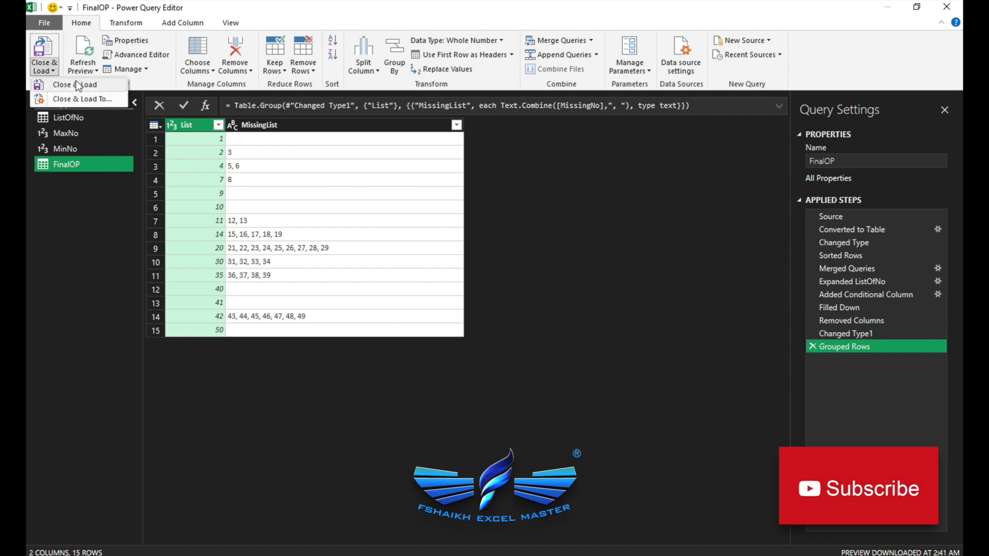
# Load FinalOP as a table at DemoFile!$C$1 and widen its List and MissingList columns
pyautogui.click(57, 86)
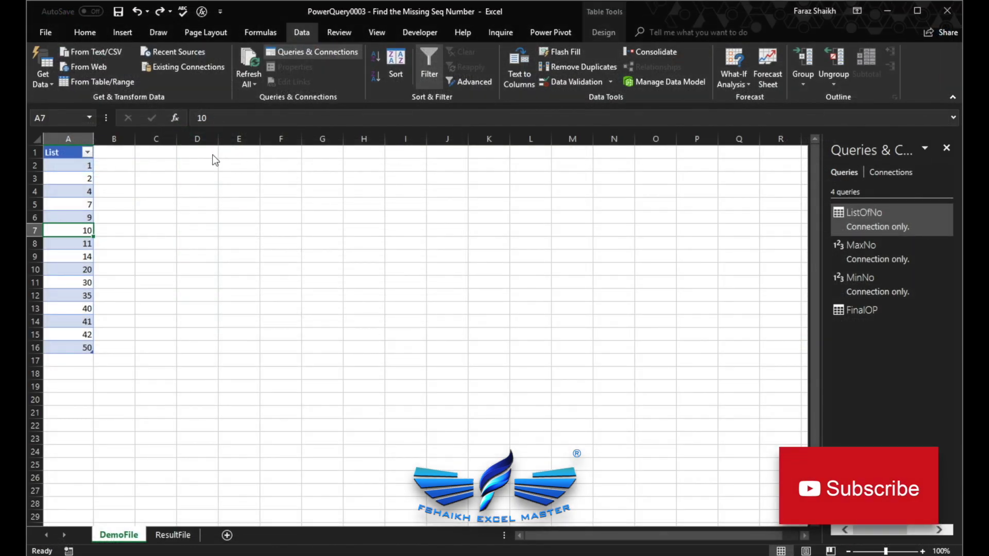
pyautogui.click(156, 153)
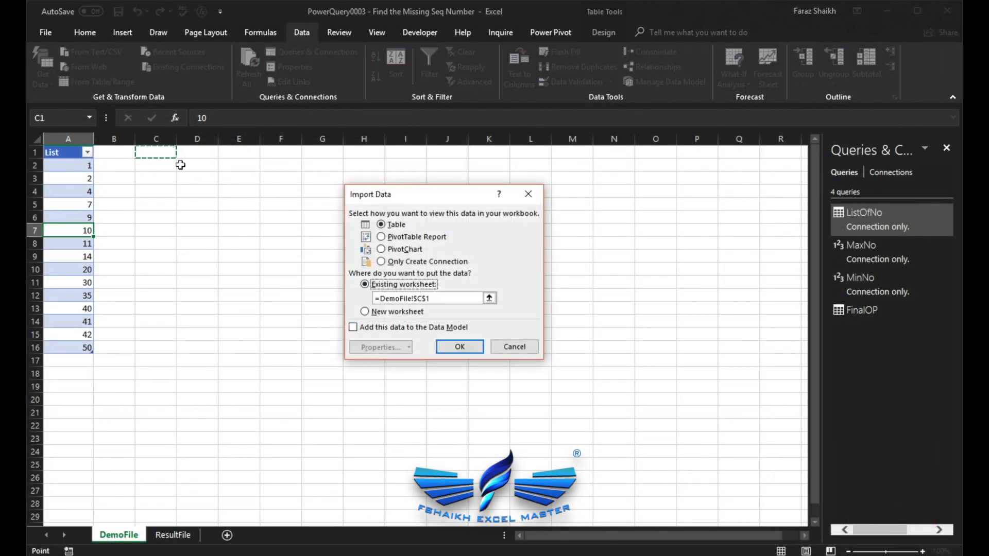
pyautogui.click(461, 347)
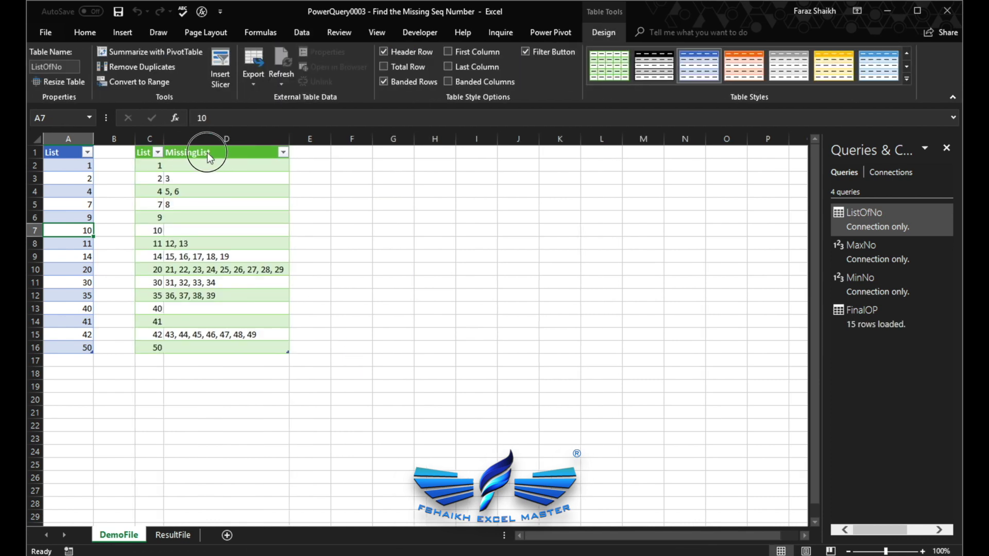
pyautogui.moveTo(164, 140); pyautogui.dragTo(180, 141)
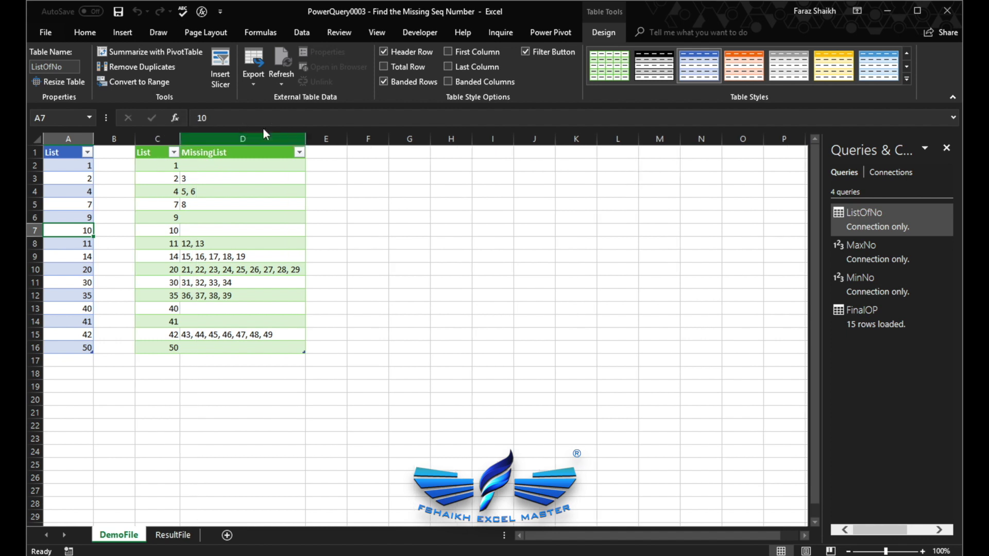
pyautogui.moveTo(304, 134); pyautogui.dragTo(349, 135)
pyautogui.click(97, 37)
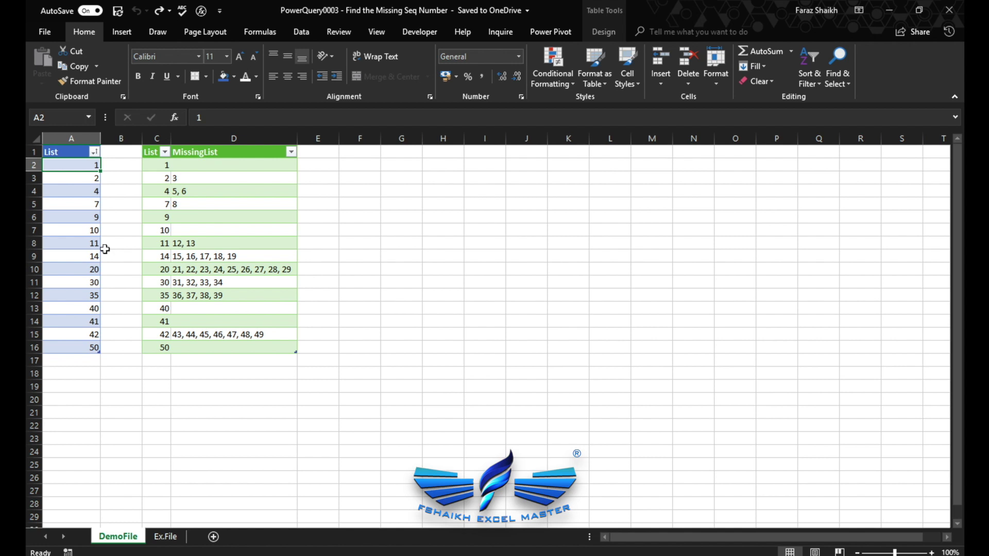
# Enter =RANDBETWEEN(20,100) in A2 and fill it down to A16
pyautogui.write('=ran')
pyautogui.press('BackSpace')
pyautogui.press('BackSpace')
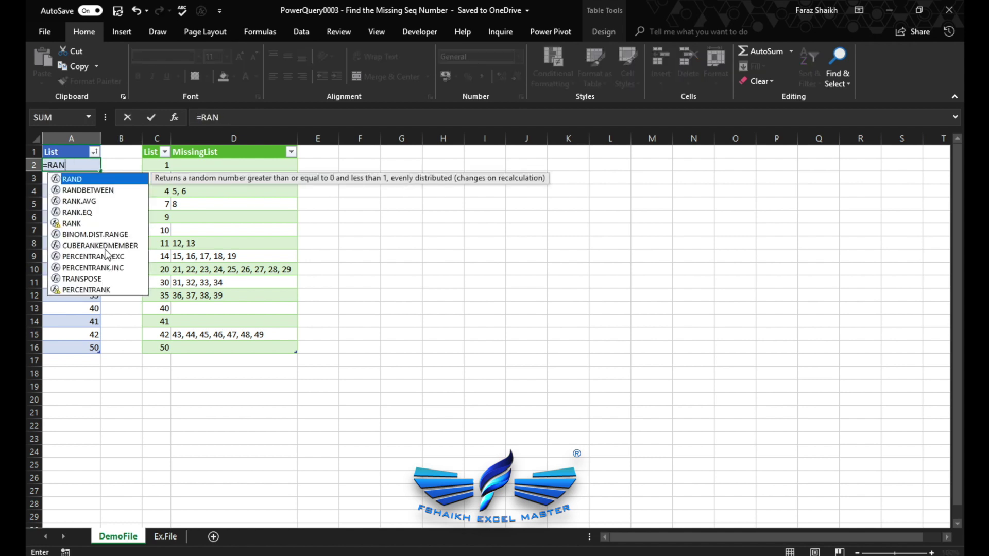
pyautogui.press('Down')
pyautogui.press('Tab')
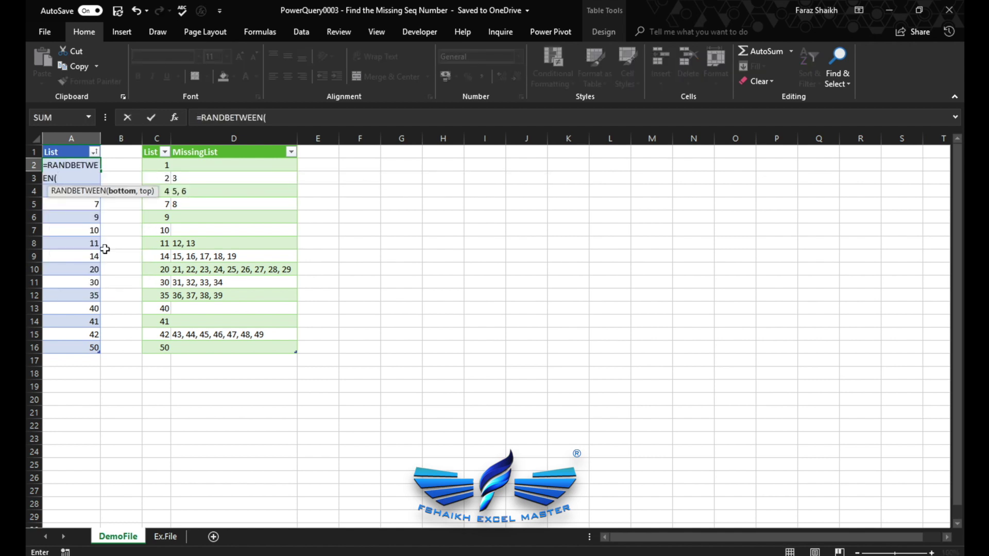
pyautogui.write('20,100')
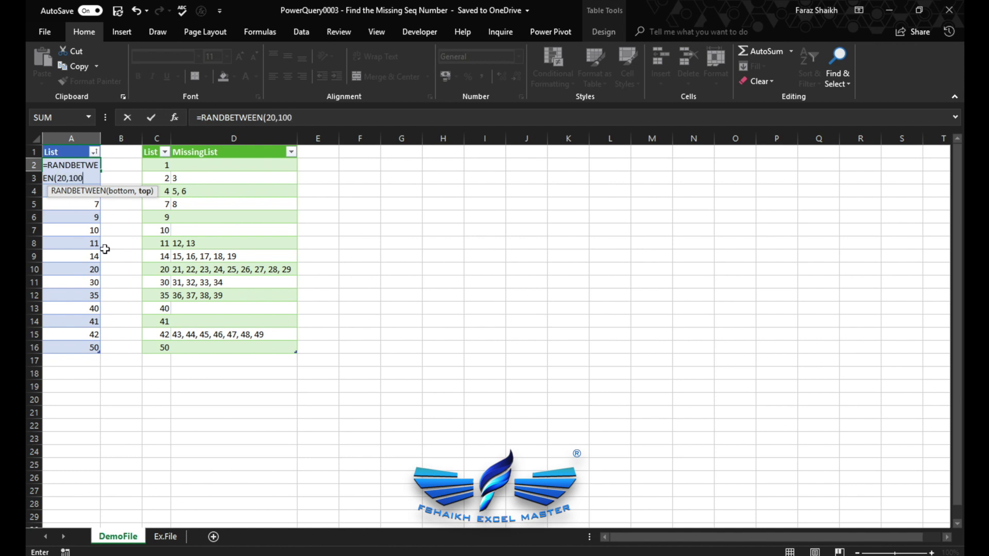
pyautogui.write(')')
pyautogui.hotkey('ctrl', 'Return')
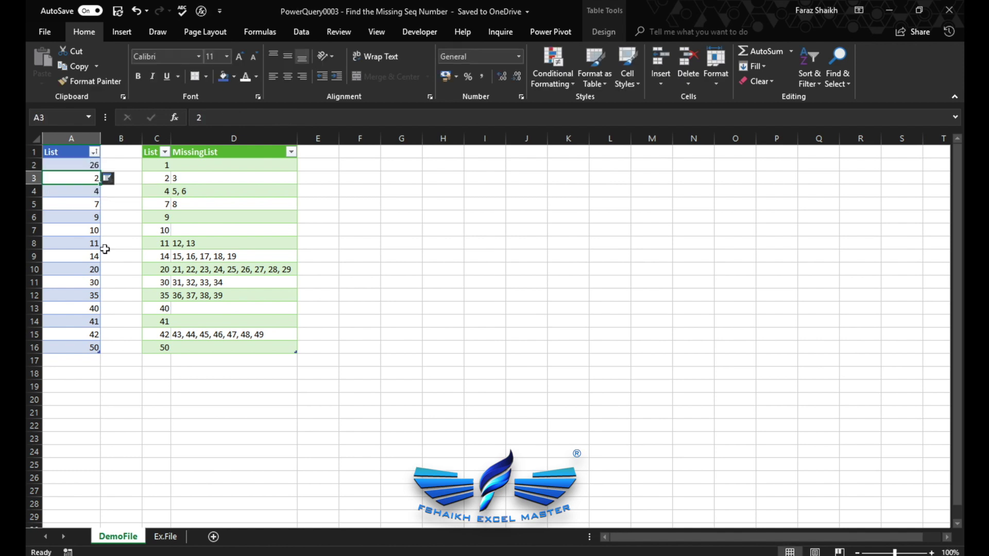
pyautogui.doubleClick(101, 172)
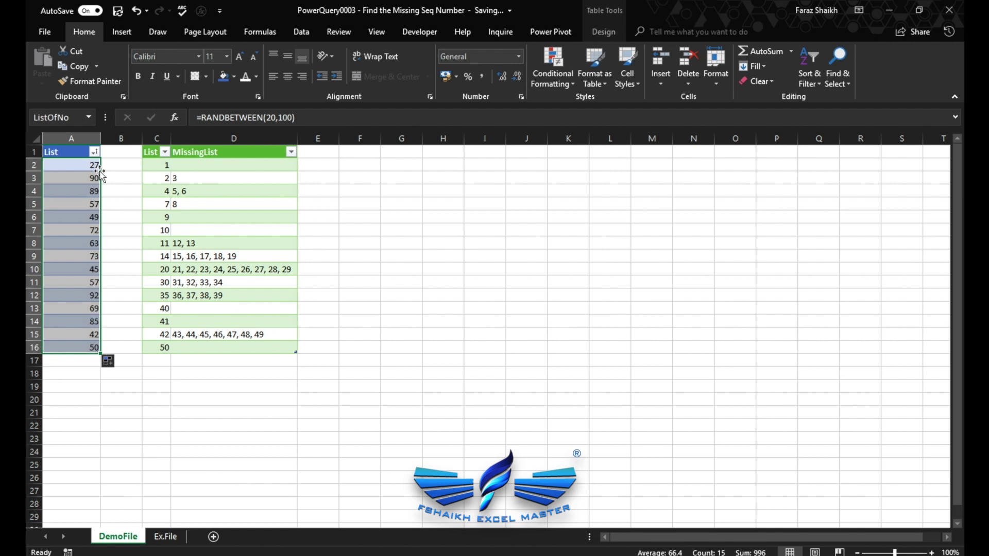
# Copy A2:A16 and paste it back as fixed values
pyautogui.click(85, 164)
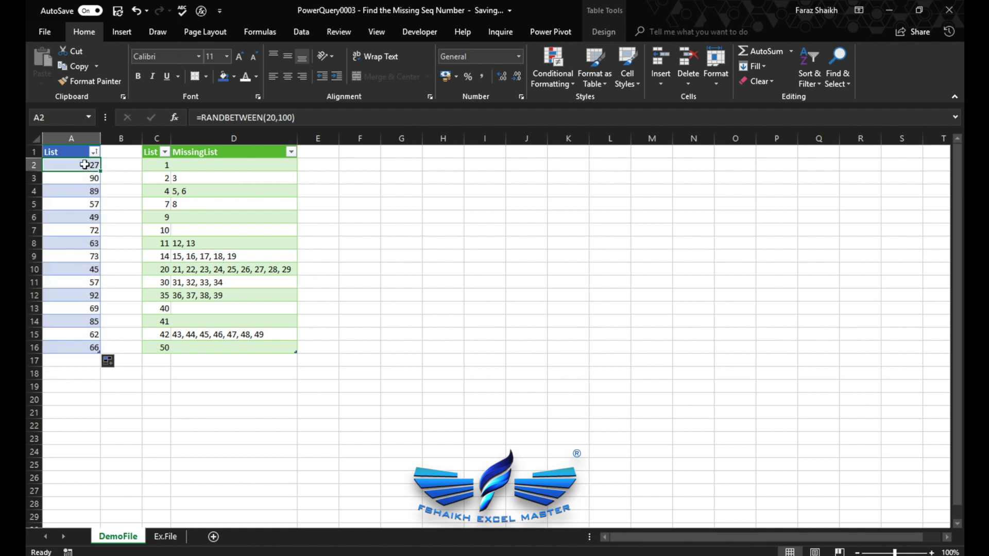
pyautogui.click(190, 203)
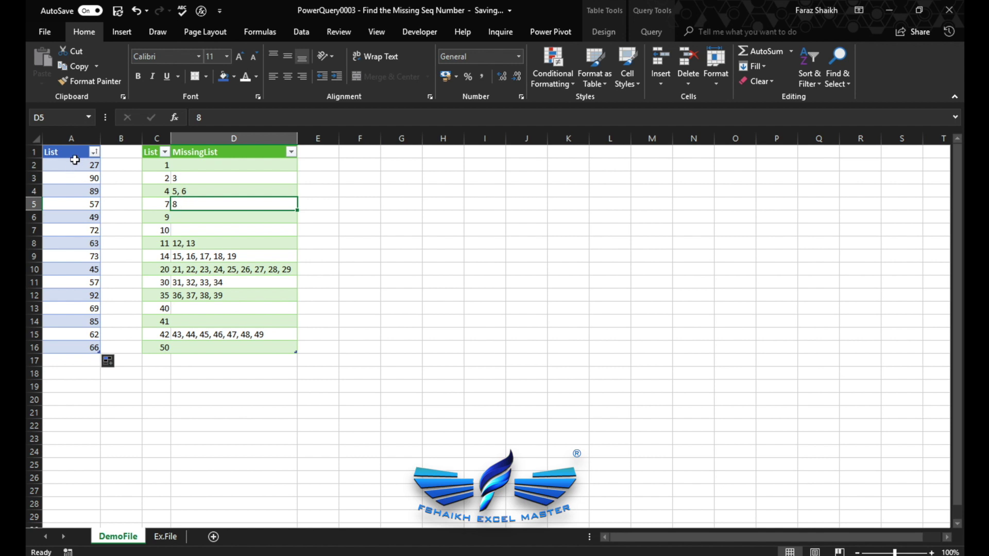
pyautogui.click(75, 164)
pyautogui.moveTo(71, 162); pyautogui.dragTo(77, 343)
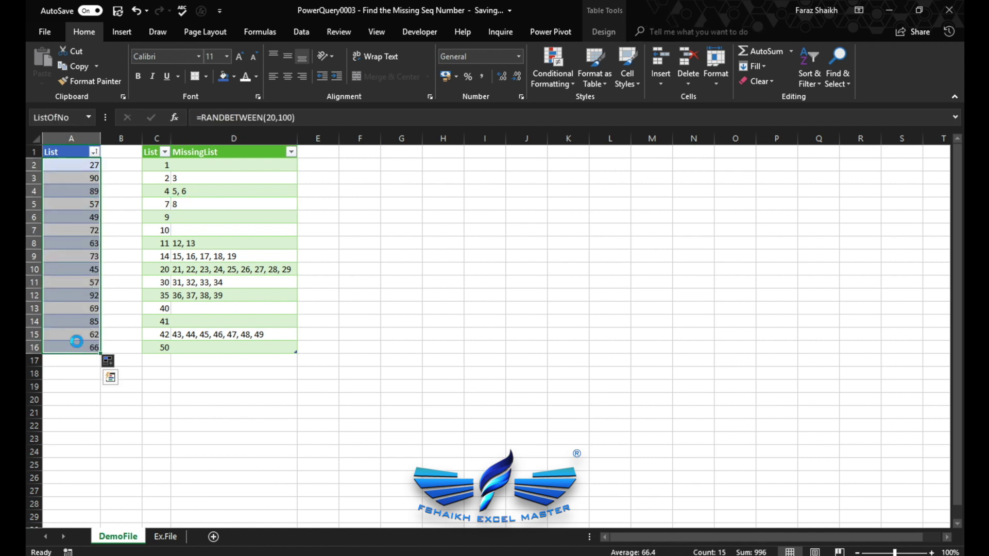
pyautogui.hotkey('ctrl', 'c')
pyautogui.click(48, 84)
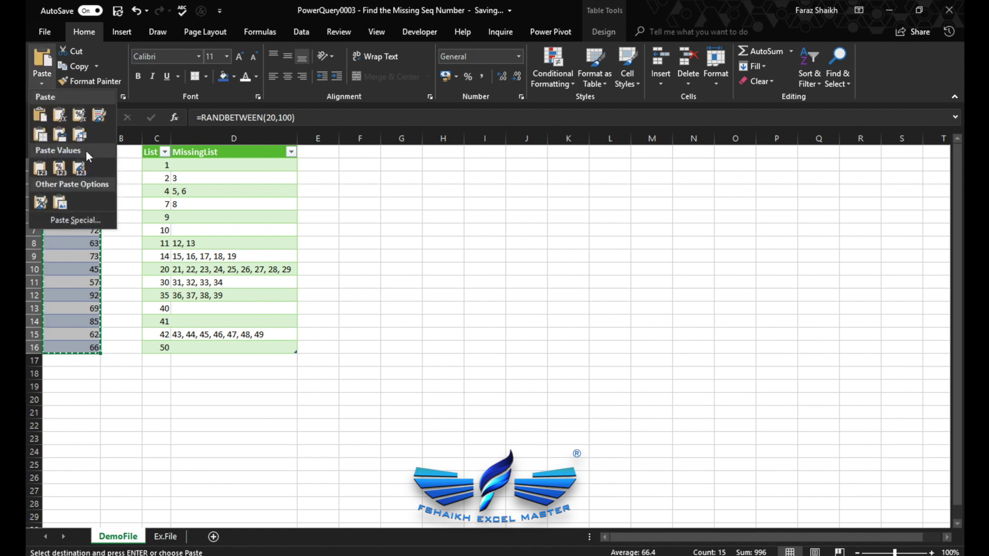
pyautogui.click(80, 167)
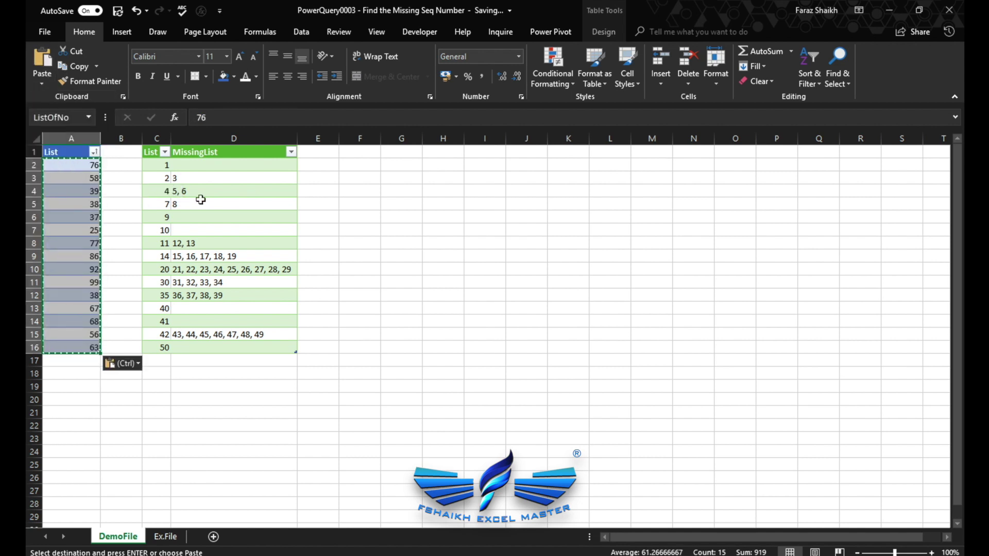
pyautogui.press('Escape')
pyautogui.click(180, 204)
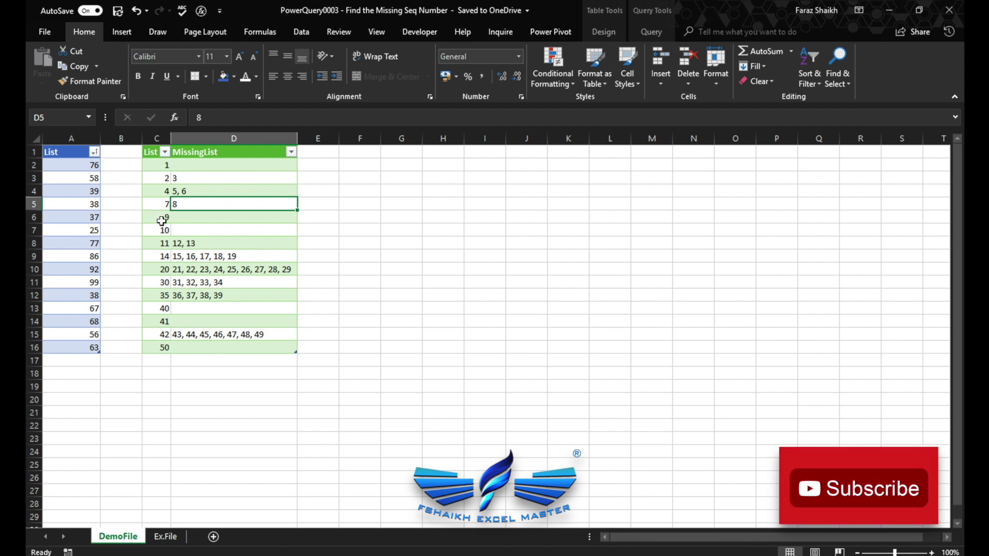
# Refresh the FinalOP table so its missing-number lists use the new column A values
pyautogui.click(152, 190)
pyautogui.rightClick(153, 190)
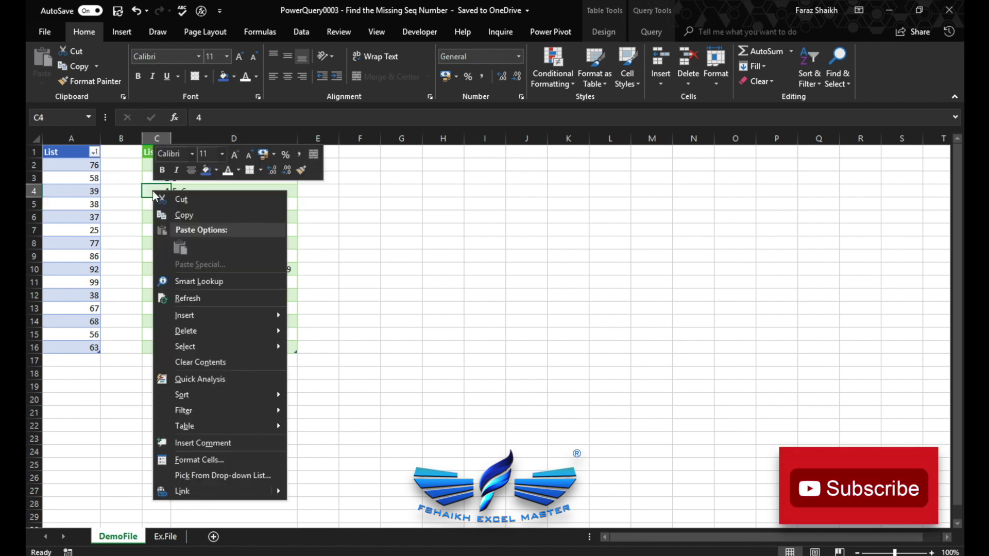
pyautogui.click(180, 296)
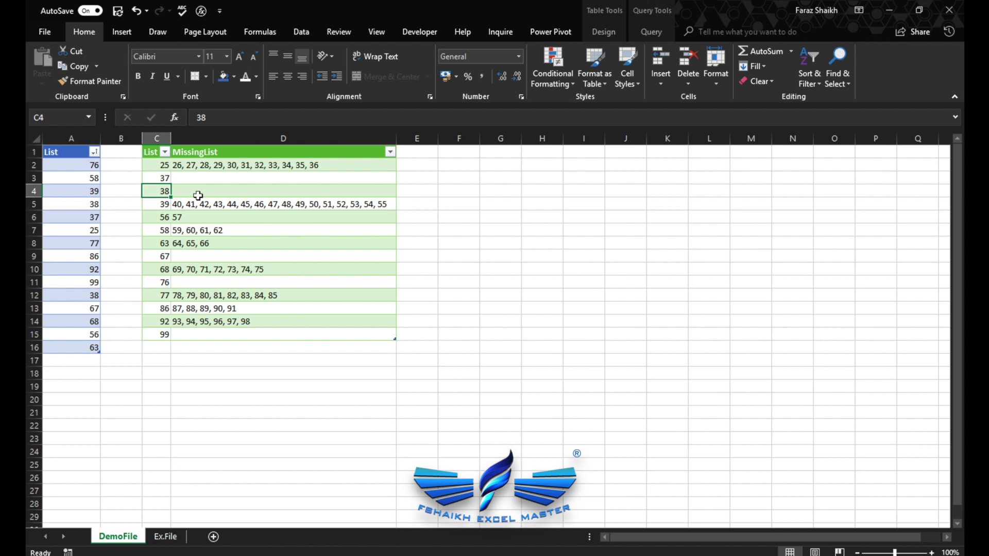
pyautogui.click(93, 167)
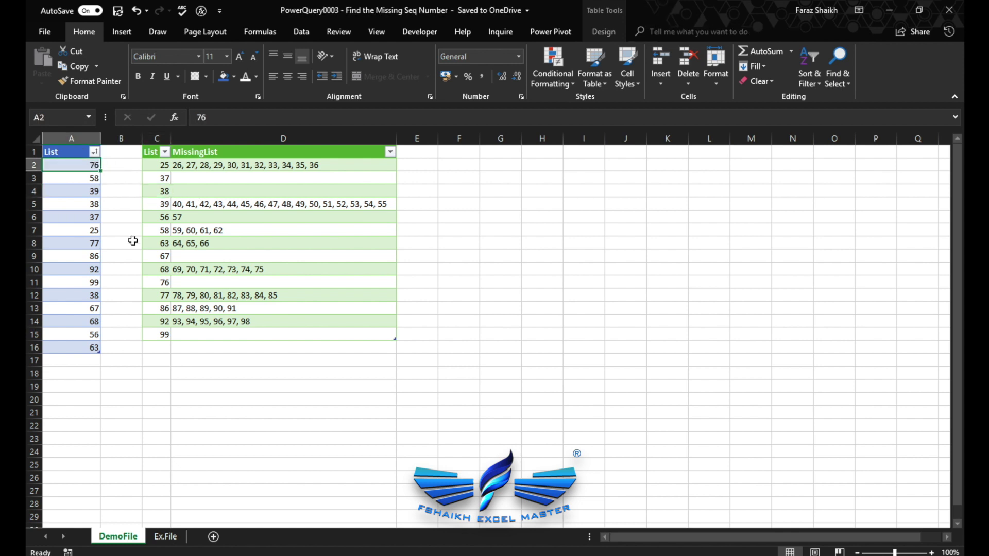
# Enter =RANDBETWEEN(100,300) in A2 and fill it down the List column
pyautogui.write('=ran')
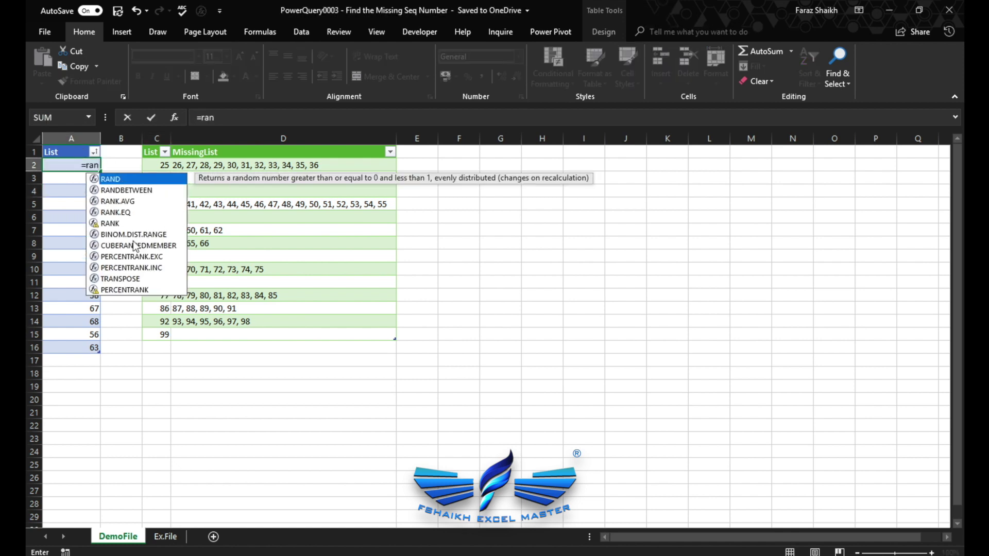
pyautogui.press('Down')
pyautogui.press('Tab')
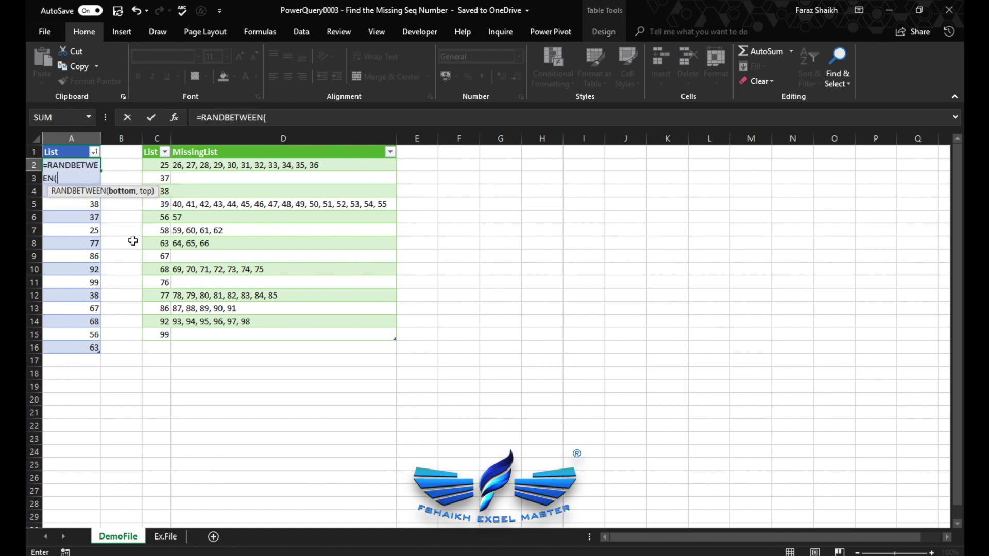
pyautogui.write('100,300')
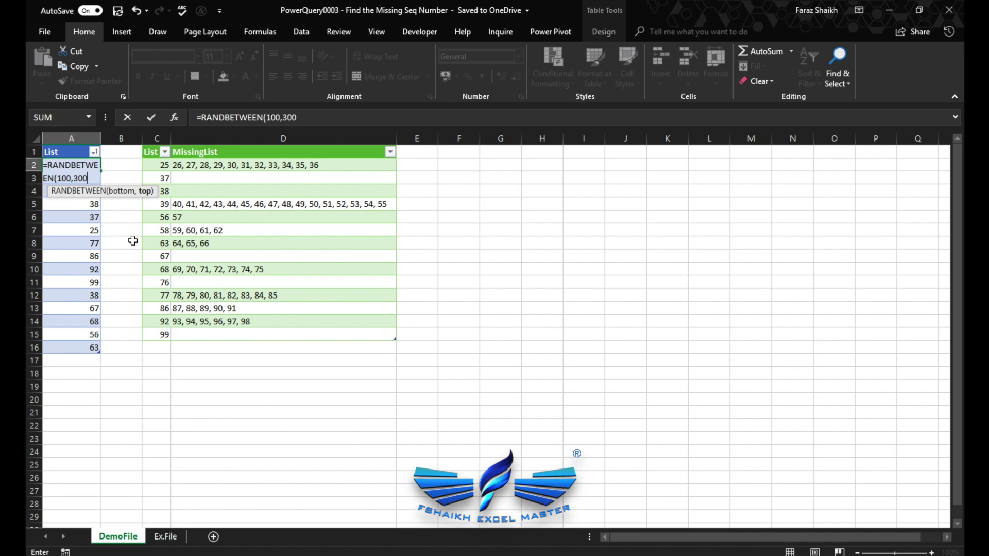
pyautogui.write(')')
pyautogui.press('Return')
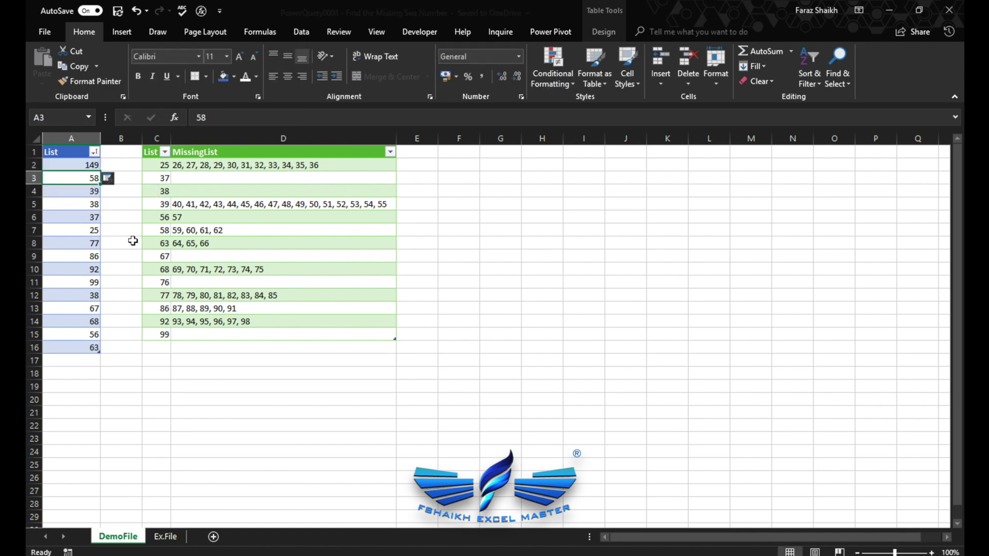
pyautogui.click(90, 165)
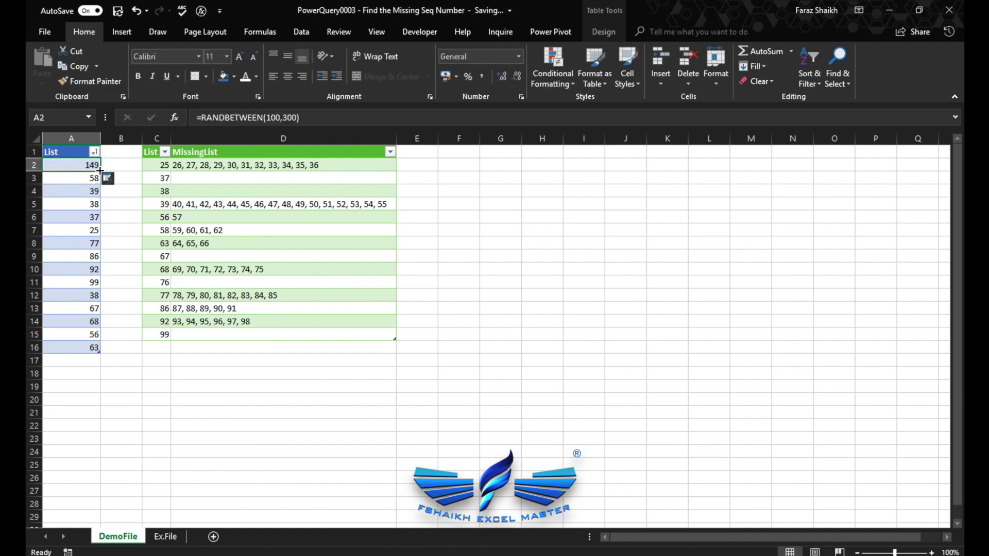
pyautogui.doubleClick(100, 171)
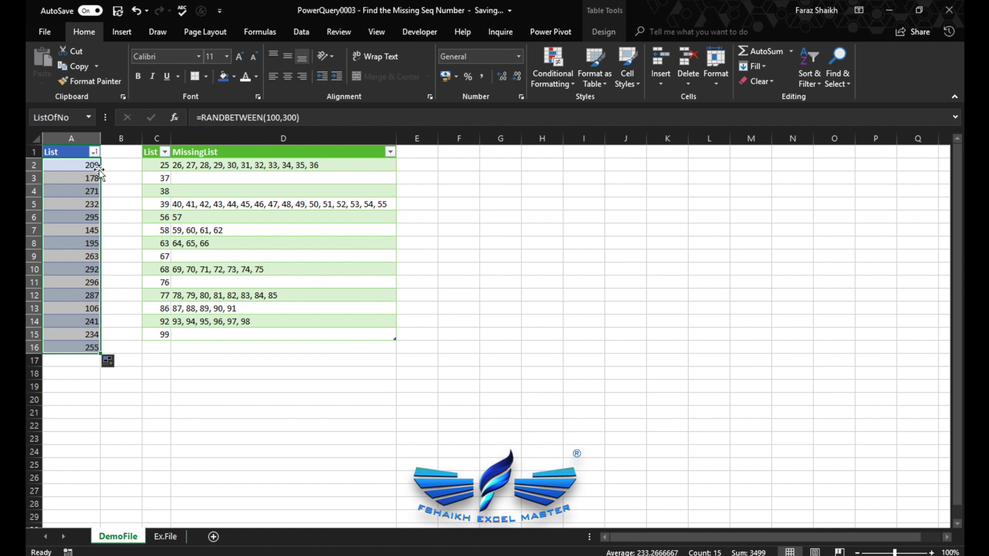
# Convert the List column's random numbers in A2:A16 to fixed values
pyautogui.click(77, 66)
pyautogui.click(43, 84)
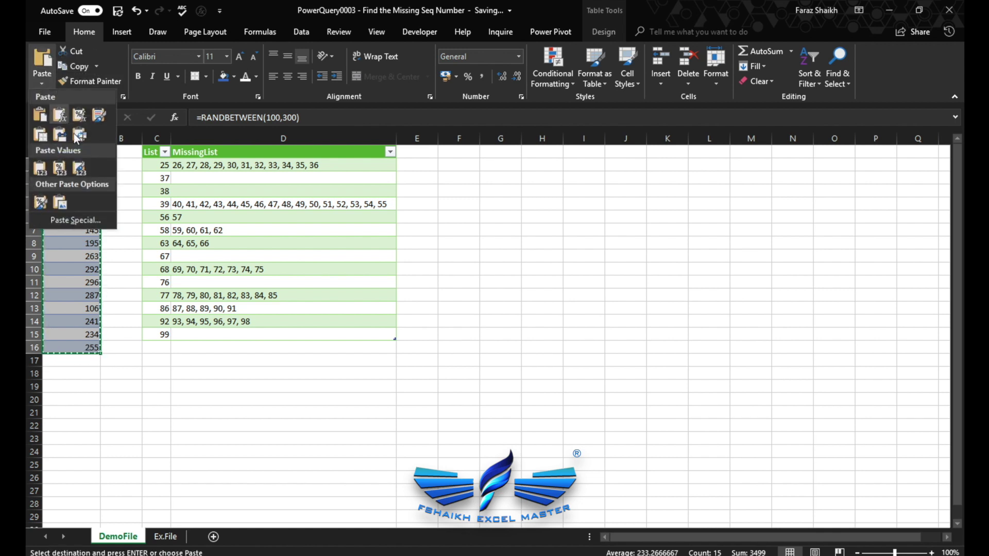
pyautogui.click(79, 168)
pyautogui.click(175, 195)
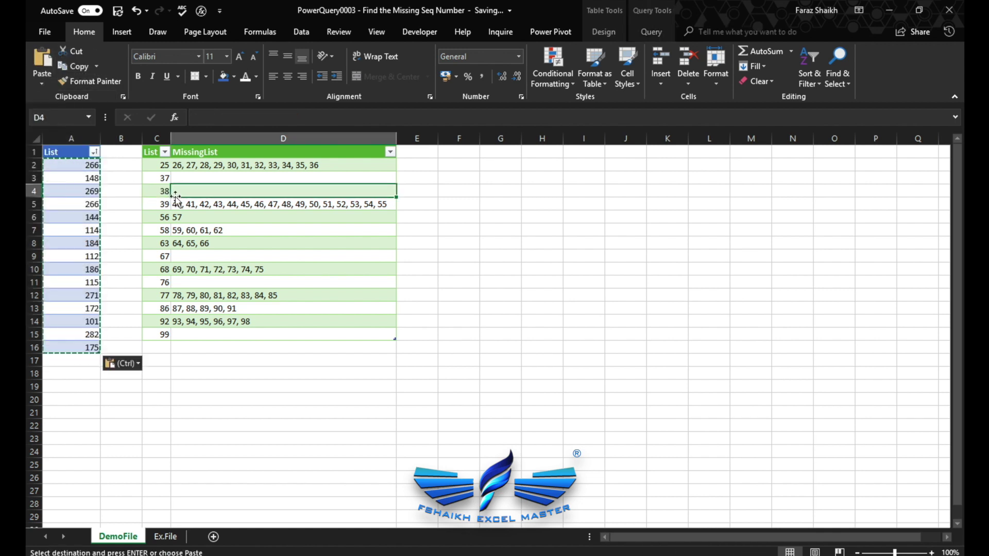
pyautogui.press('Escape')
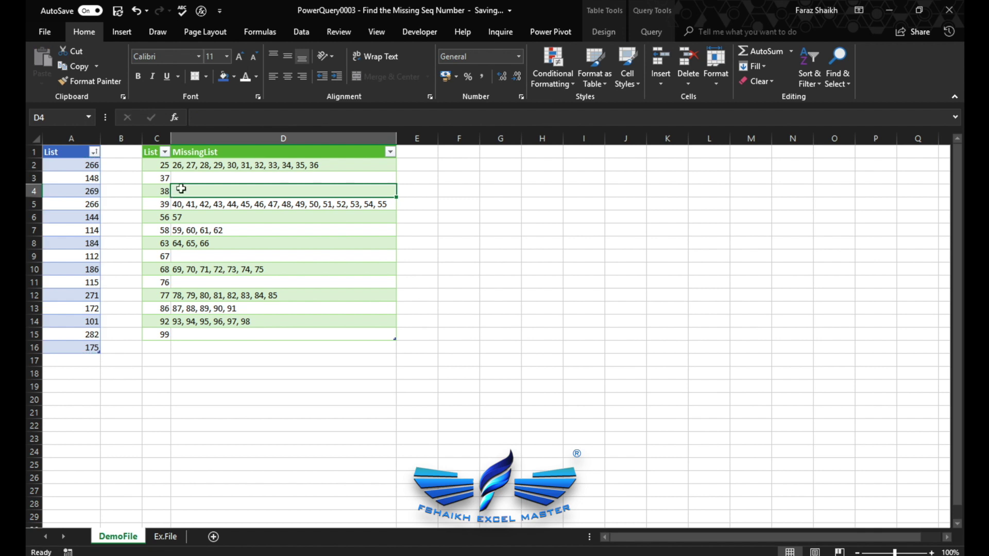
pyautogui.rightClick(182, 189)
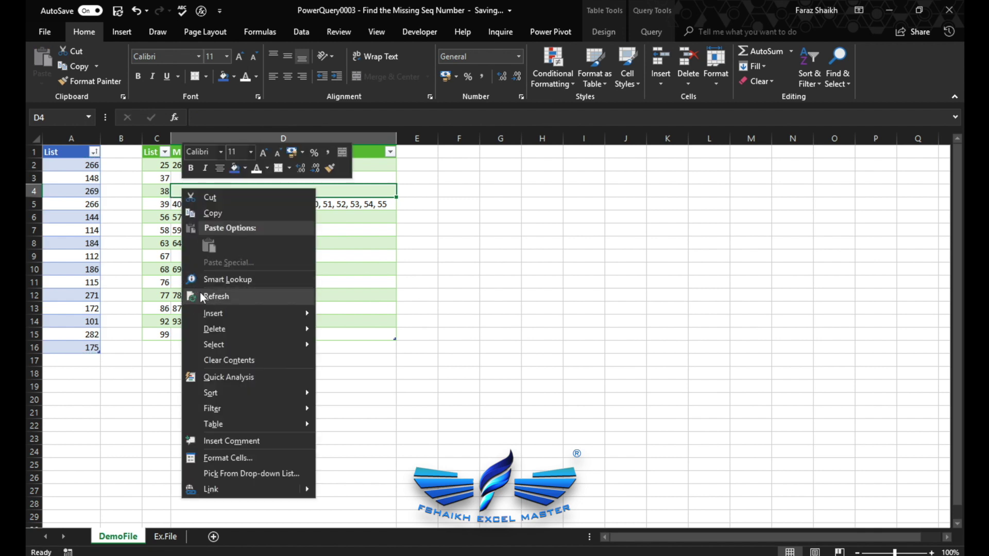
# Refresh the FinalOP query table so it runs from 101, listing 102–111 as missing
pyautogui.click(201, 293)
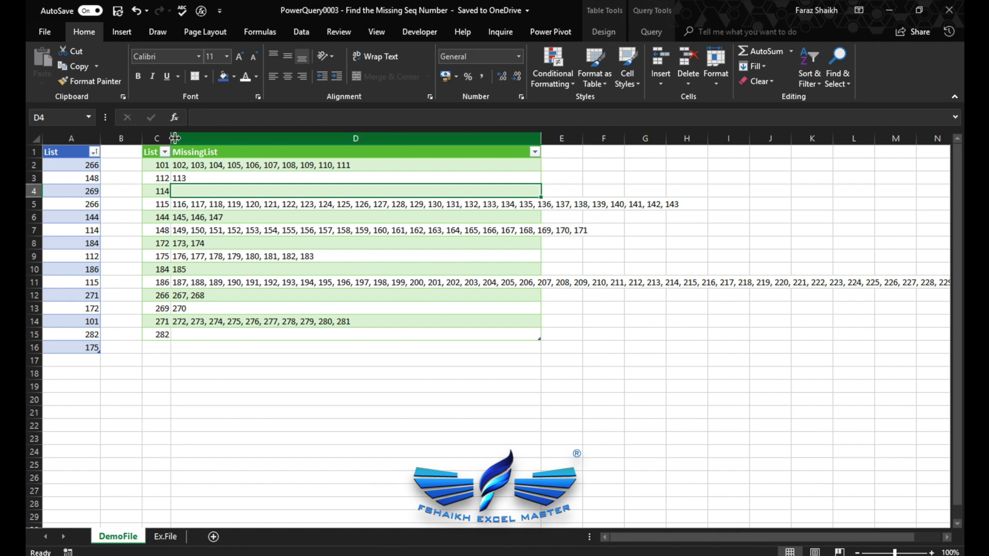
# Widen column C and inspect the results columns C and D
pyautogui.moveTo(171, 138); pyautogui.dragTo(185, 139)
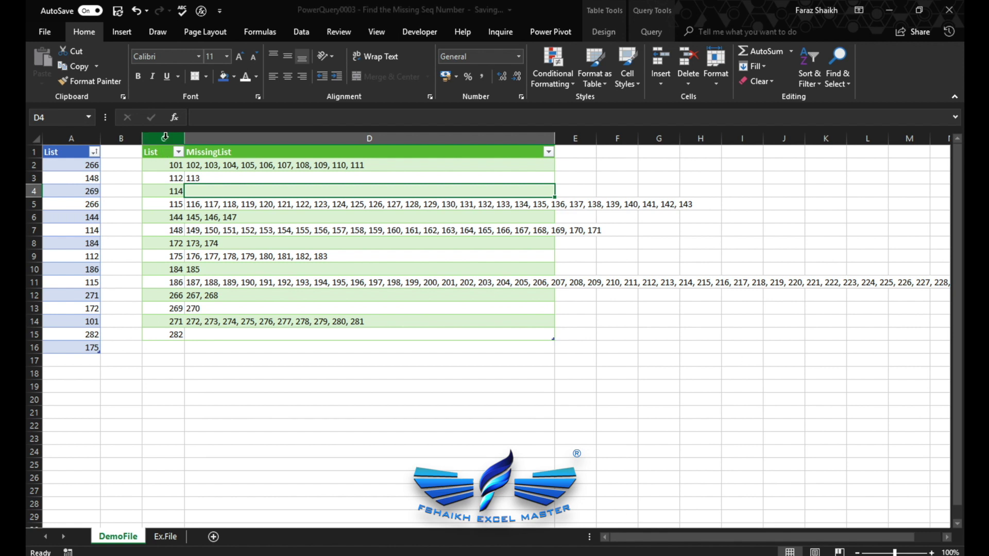
pyautogui.click(162, 138)
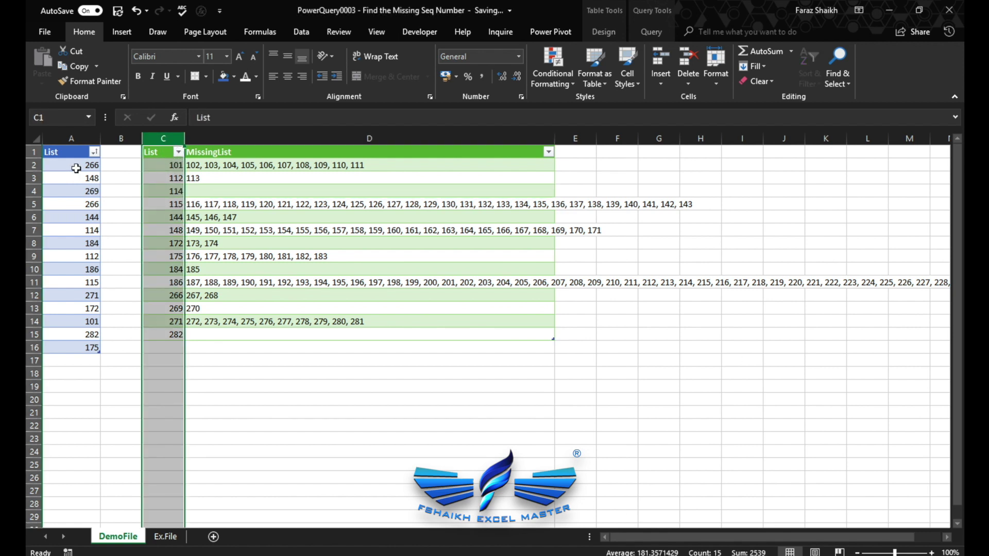
pyautogui.click(209, 164)
pyautogui.click(225, 136)
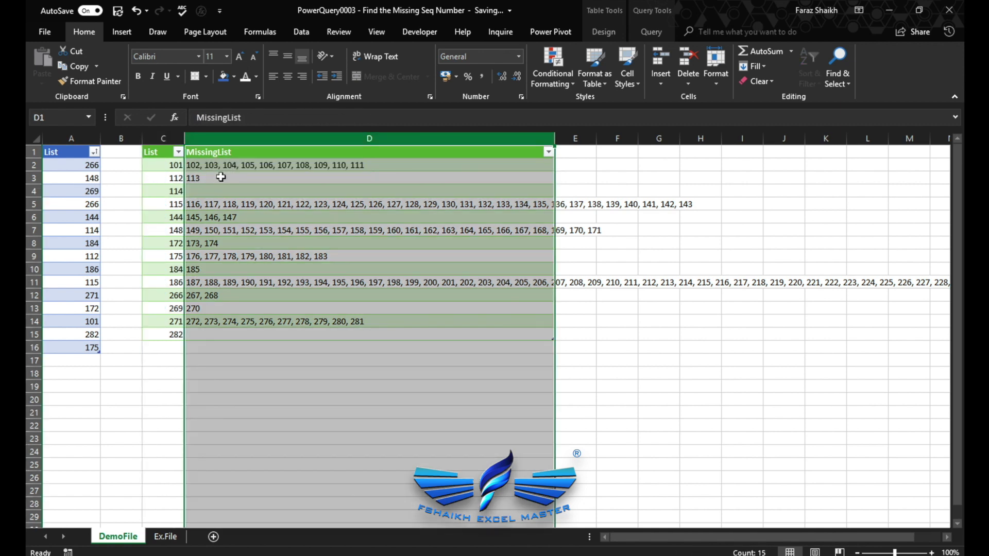
pyautogui.click(170, 230)
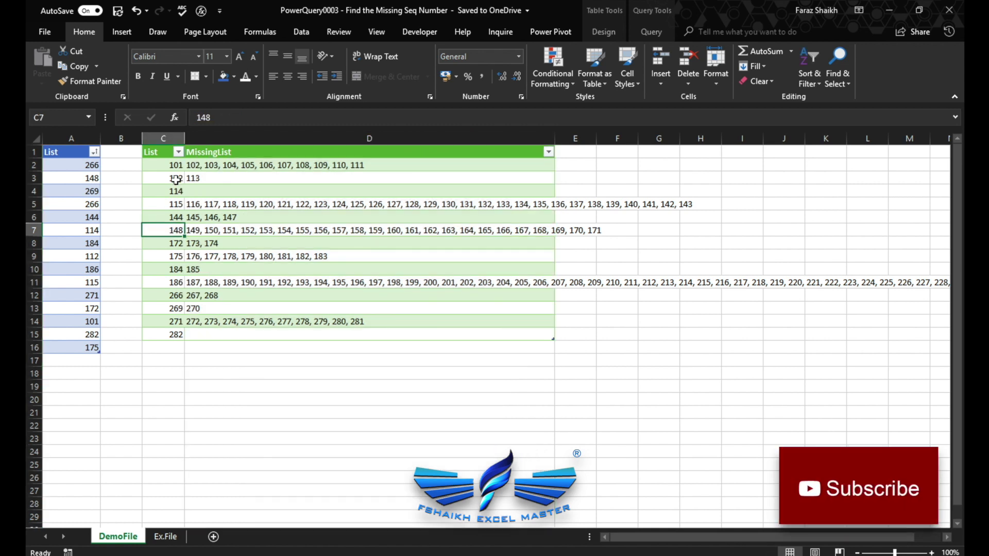
# Highlight duplicate values in A2:A16 and change the repeated 266 in A5 to 267
pyautogui.click(83, 150)
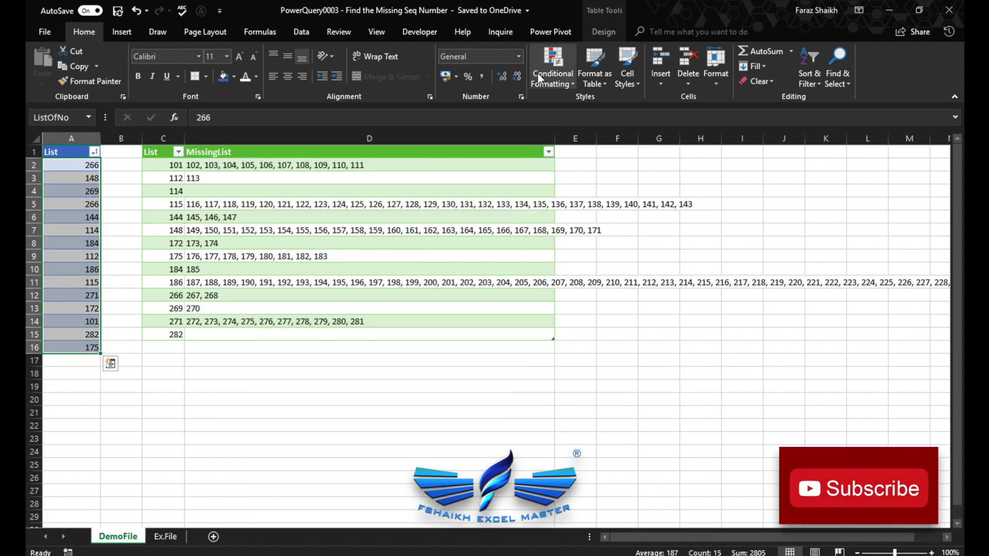
pyautogui.click(555, 78)
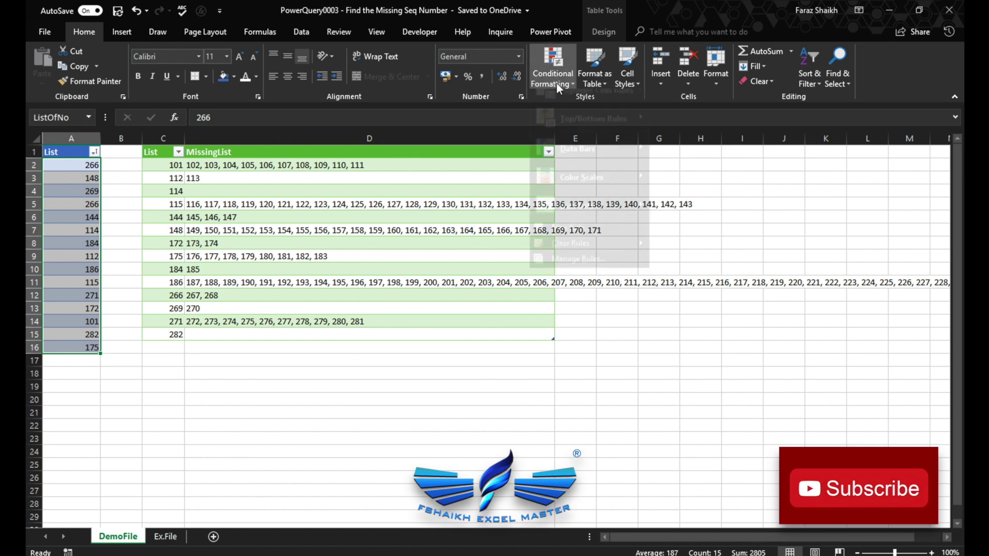
pyautogui.moveTo(598, 115)
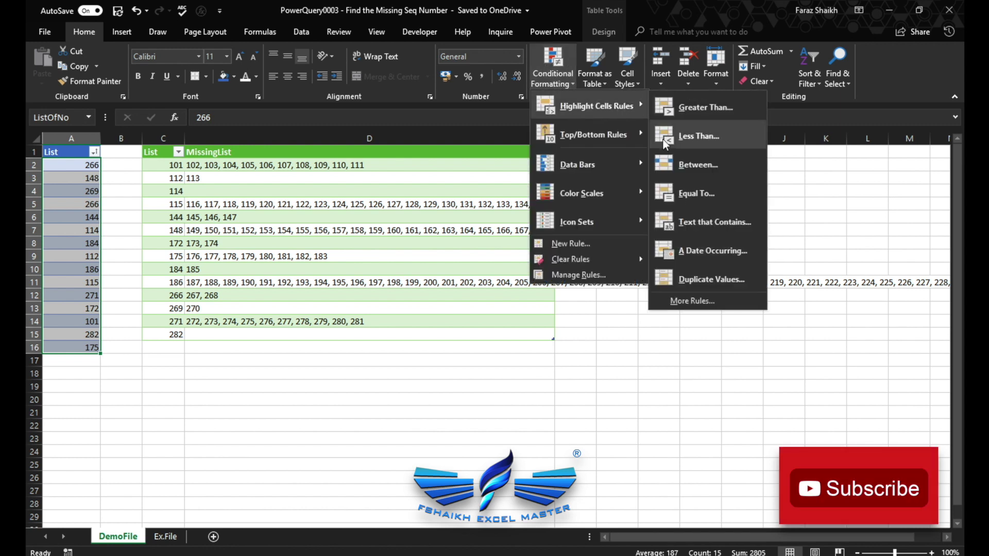
pyautogui.click(686, 267)
pyautogui.click(476, 310)
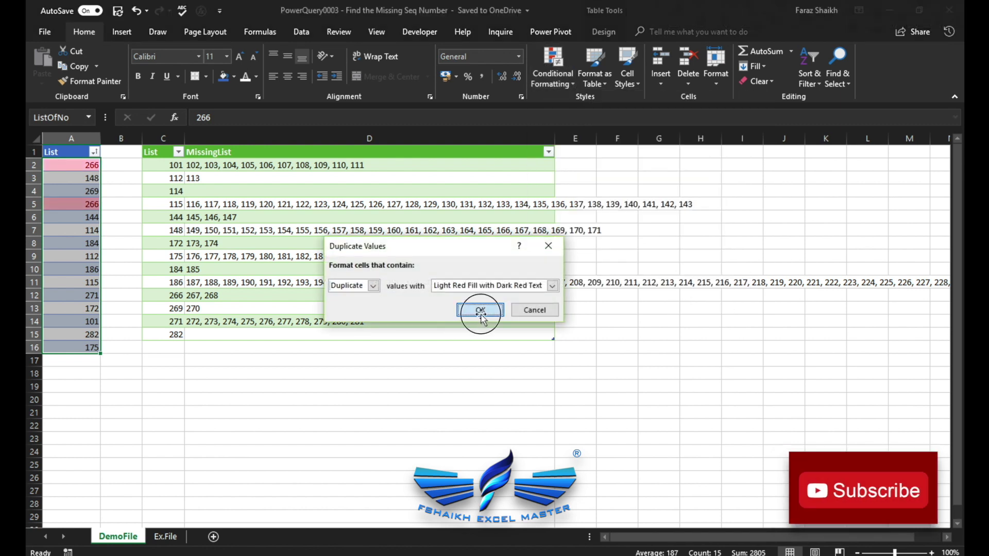
pyautogui.doubleClick(97, 203)
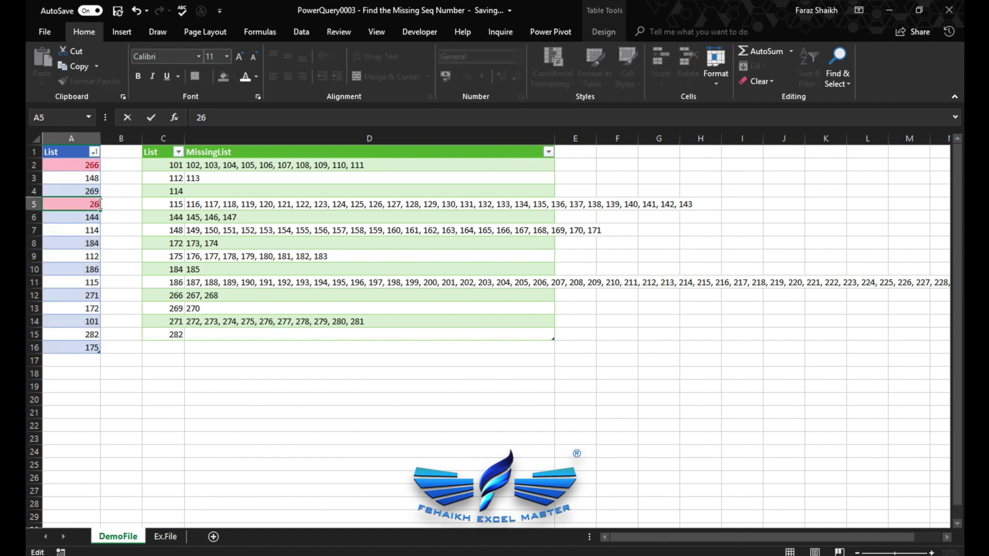
pyautogui.press('Return')
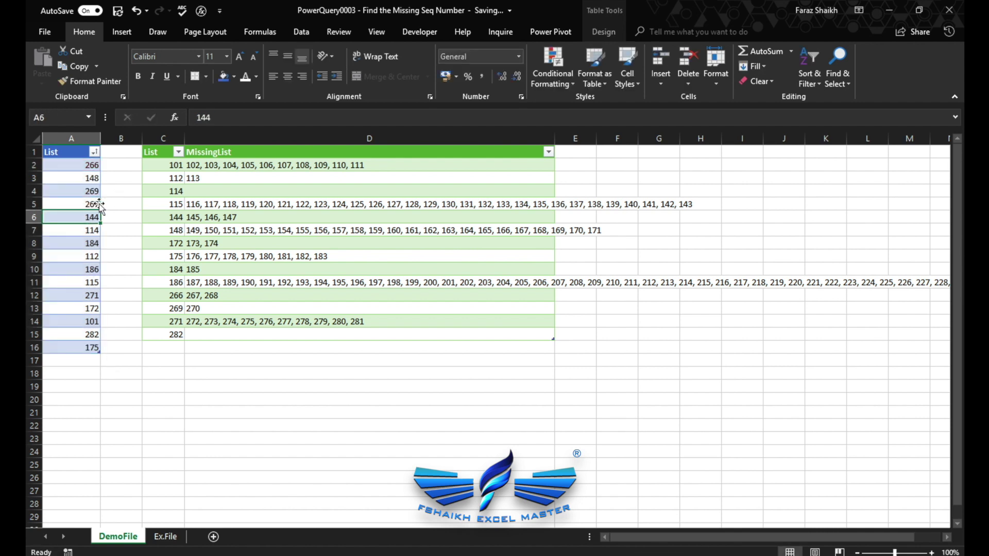
pyautogui.rightClick(193, 208)
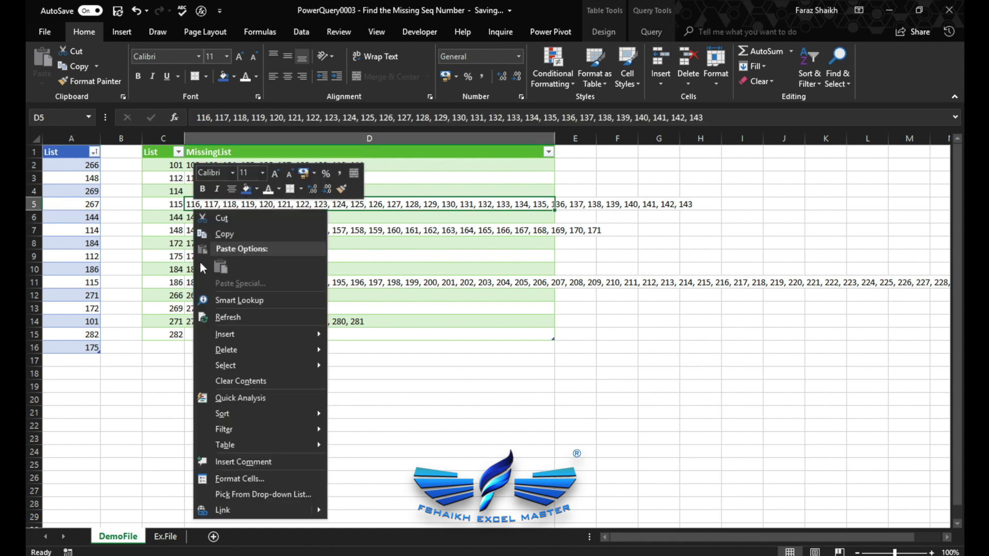
# Refresh the FinalOP table so 267 now shows 268 as missing
pyautogui.click(225, 318)
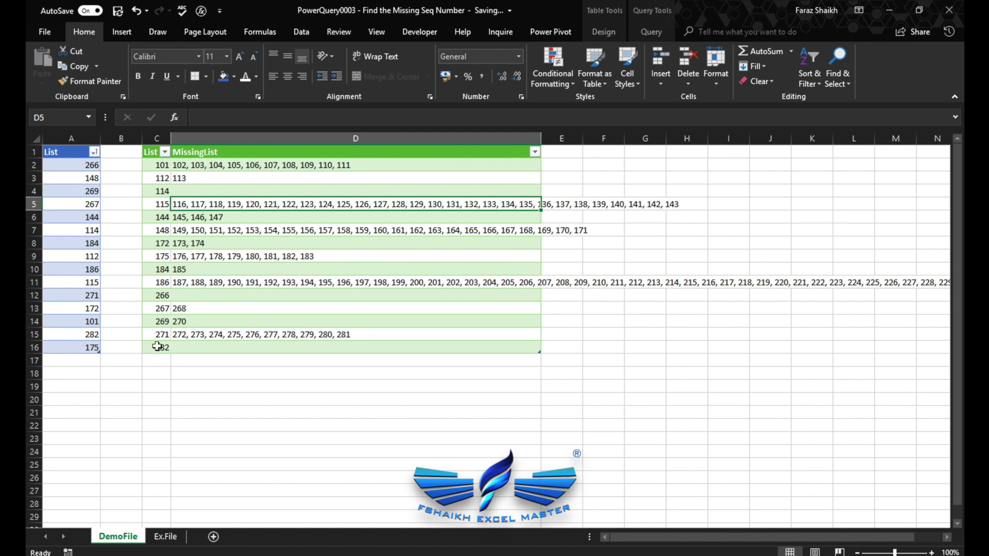
pyautogui.click(646, 27)
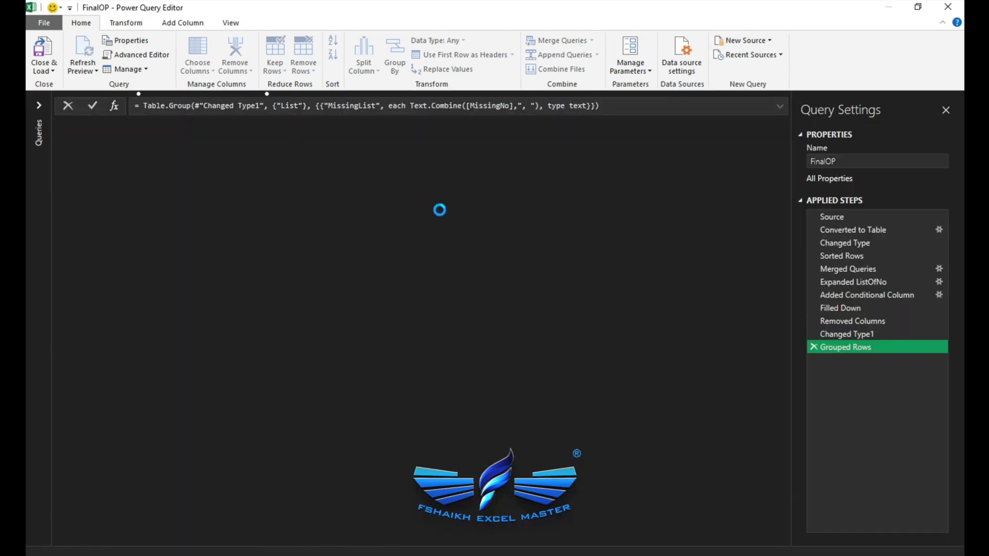
# Change the Source step formula to {1..MaxNo} and load the query back into Excel
pyautogui.click(815, 216)
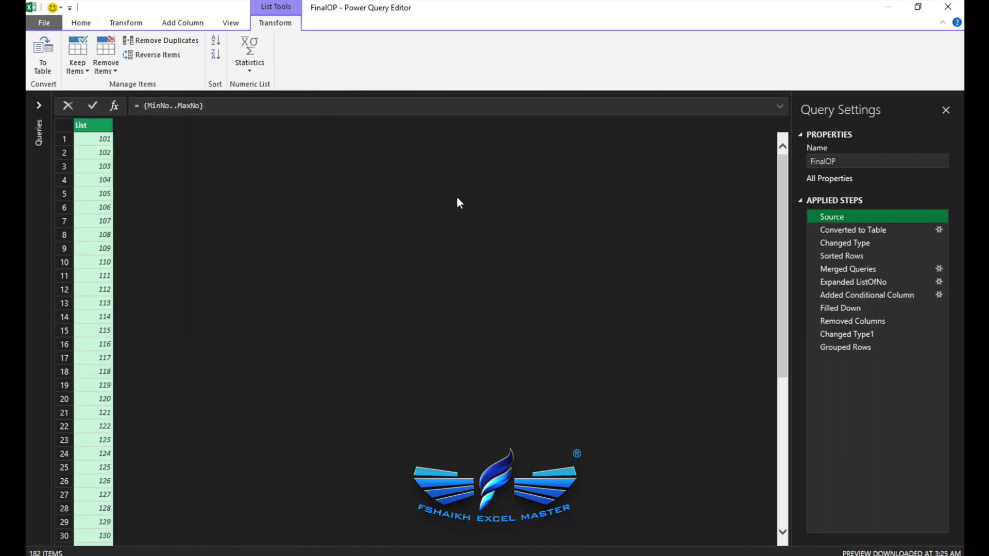
pyautogui.doubleClick(162, 106)
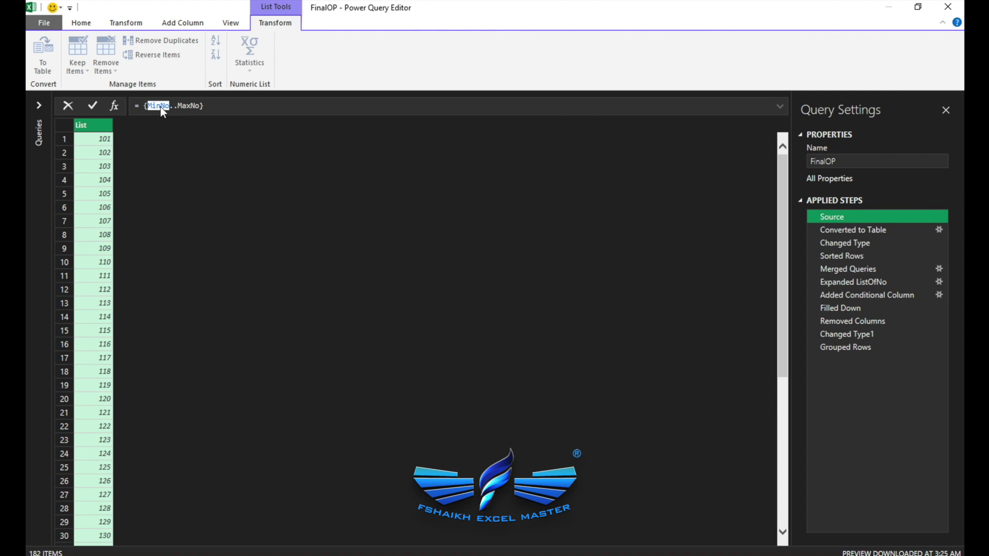
pyautogui.write('1')
pyautogui.press('Return')
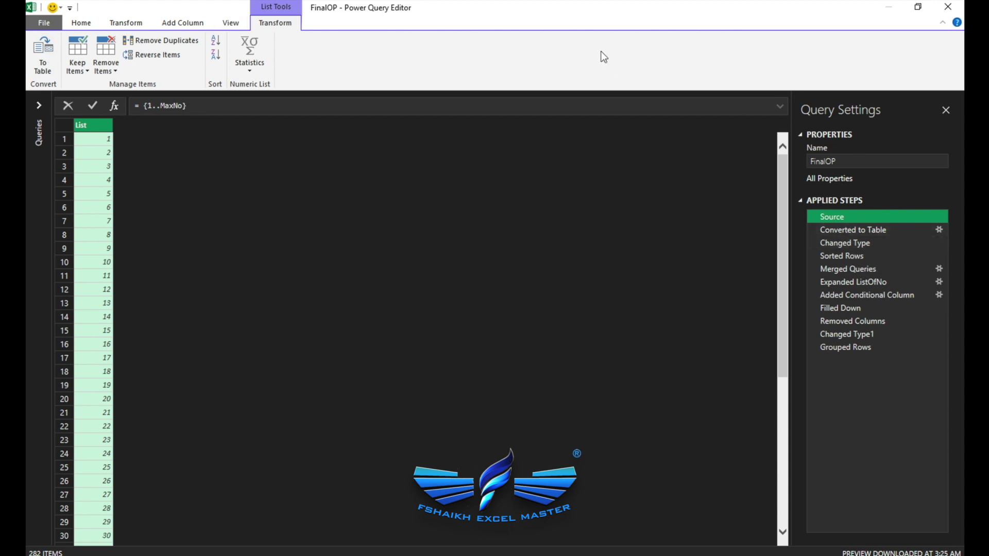
pyautogui.click(83, 25)
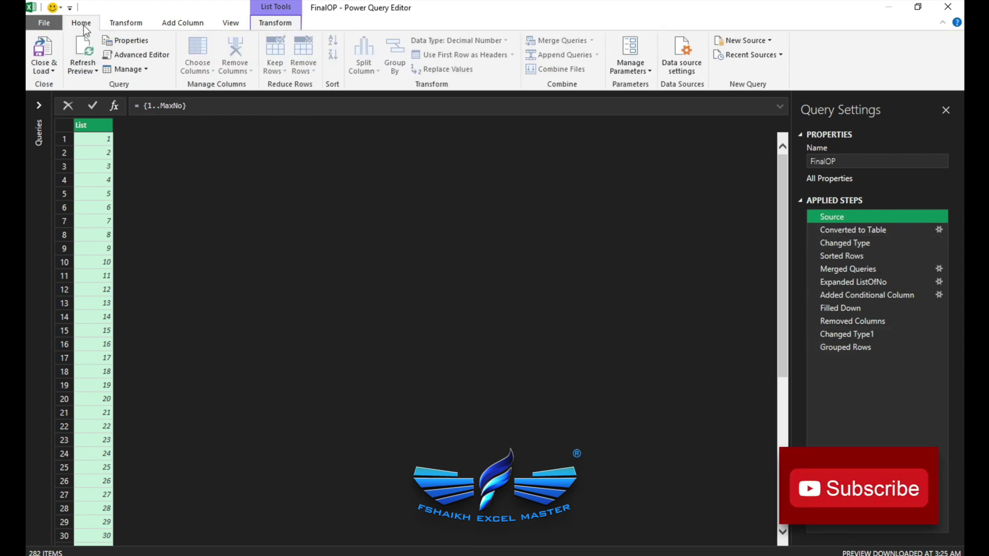
pyautogui.click(49, 38)
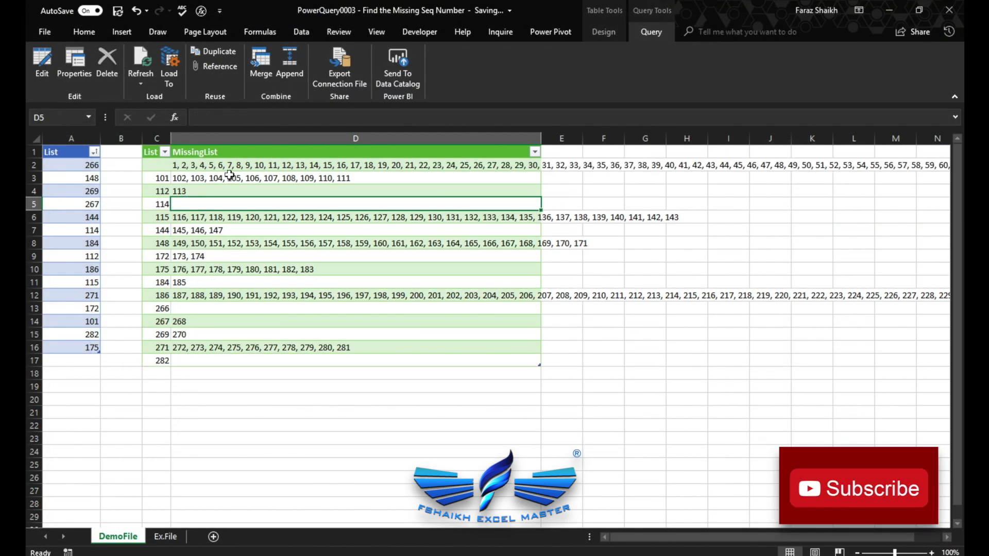
# Turn on Wrap Text for MissingList column D so full lists like 1 through 100 show
pyautogui.click(241, 166)
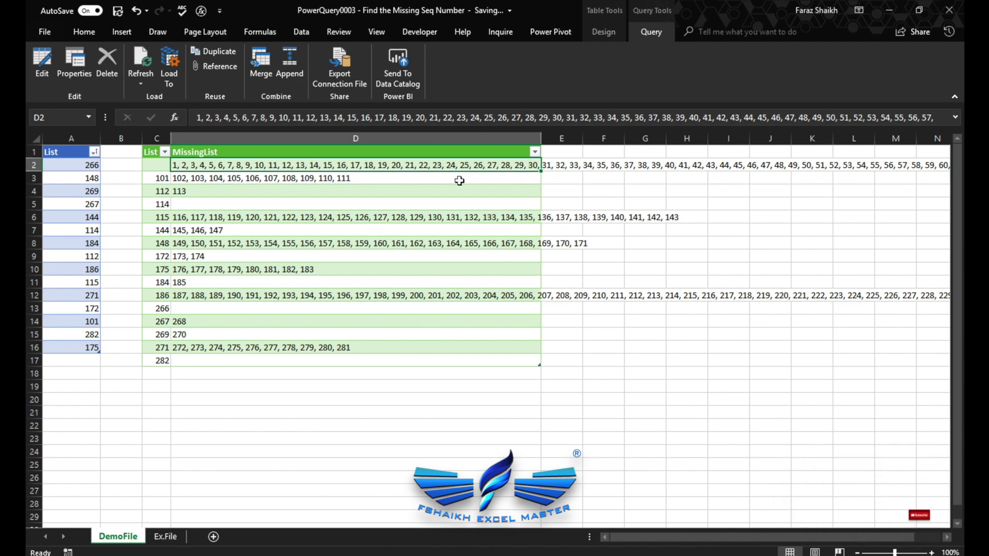
pyautogui.click(429, 138)
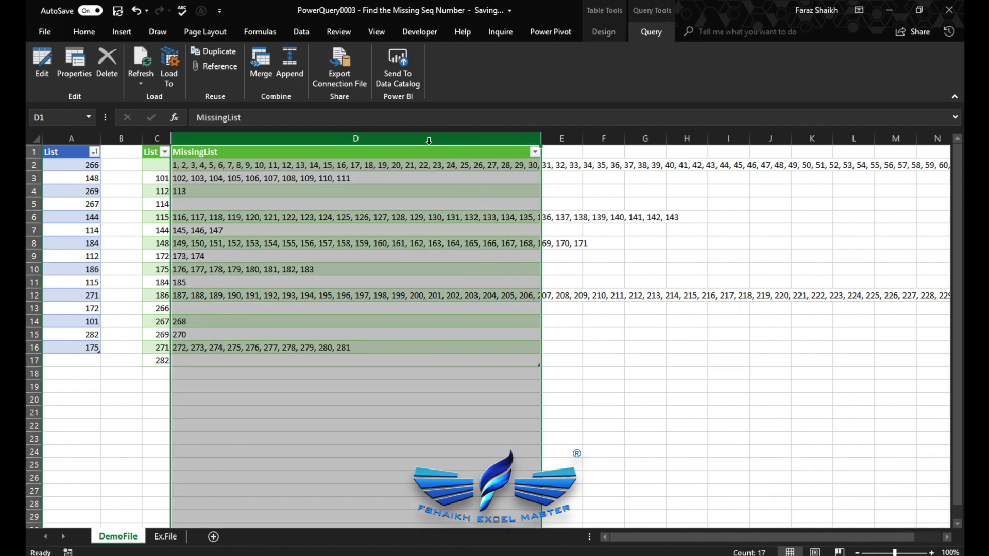
pyautogui.click(84, 32)
pyautogui.click(367, 56)
pyautogui.click(199, 206)
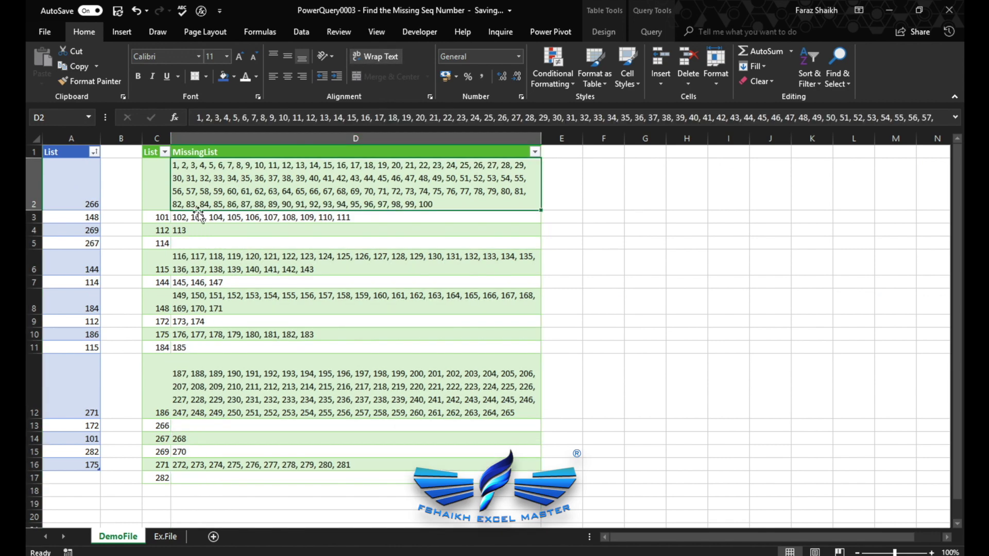
pyautogui.click(77, 192)
# Enter =RANDBETWEEN(10,100) in A2, fill it down the List column and recalculate
pyautogui.write('=')
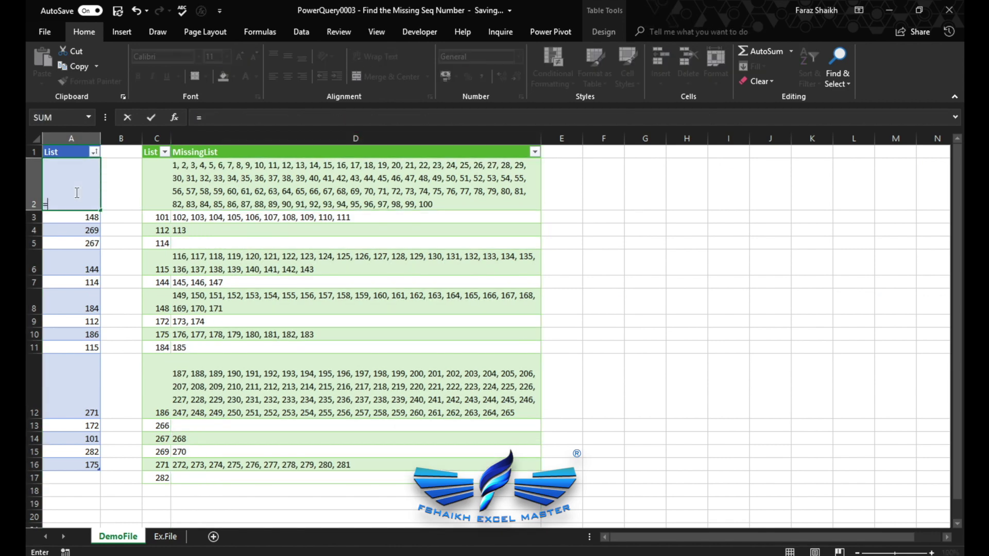
pyautogui.write('ran')
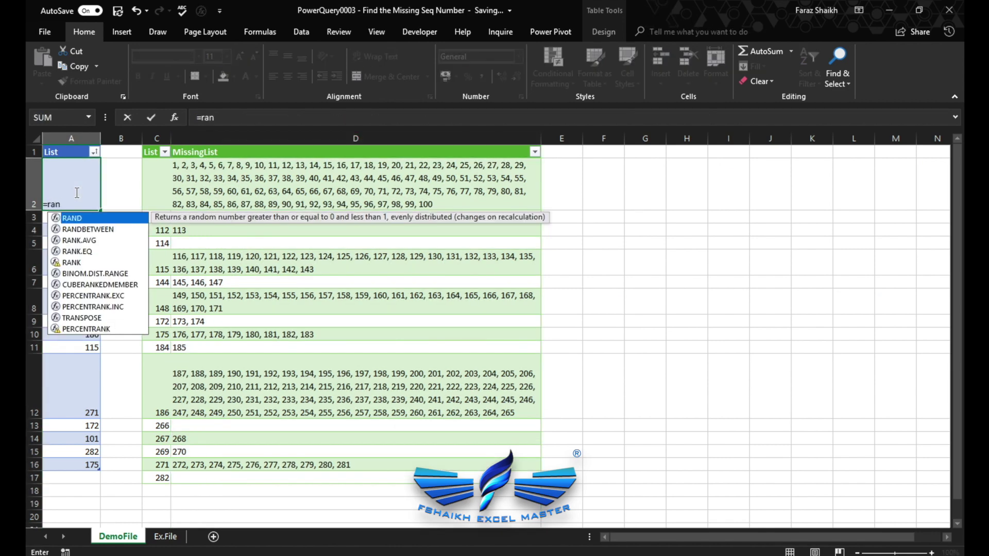
pyautogui.press('Down')
pyautogui.press('Tab')
pyautogui.write('1')
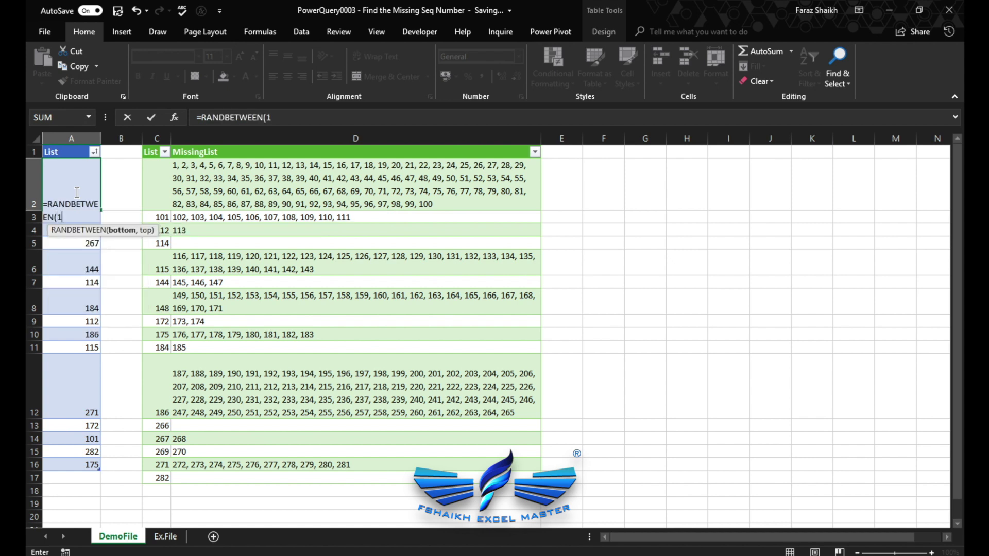
pyautogui.write('0,')
pyautogui.hotkey('ctrl', 'Return')
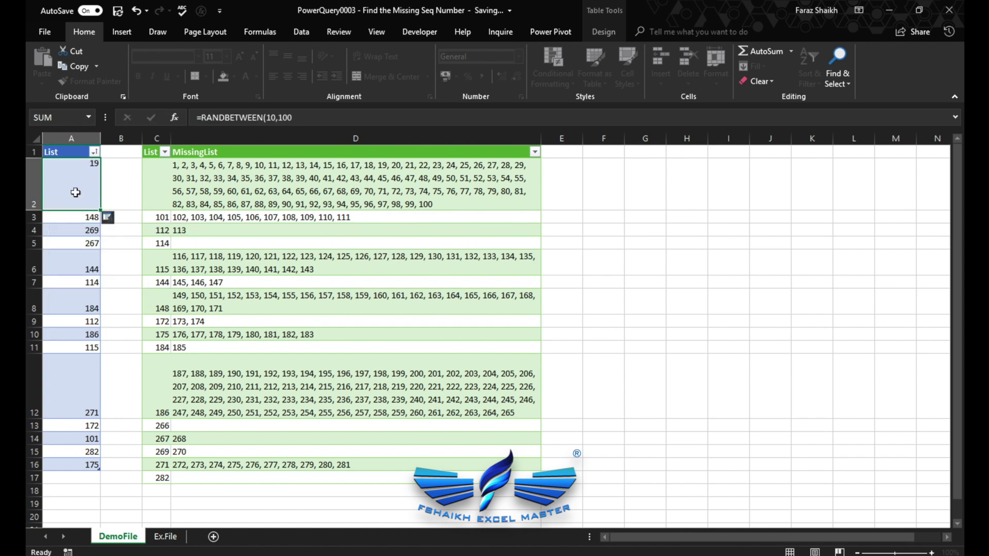
pyautogui.doubleClick(99, 209)
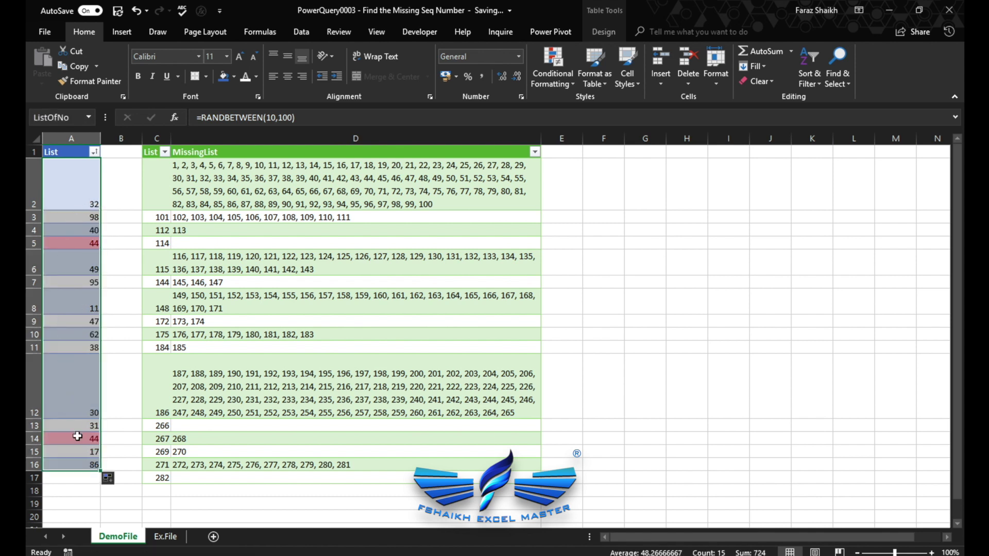
pyautogui.click(122, 372)
pyautogui.press('F9')
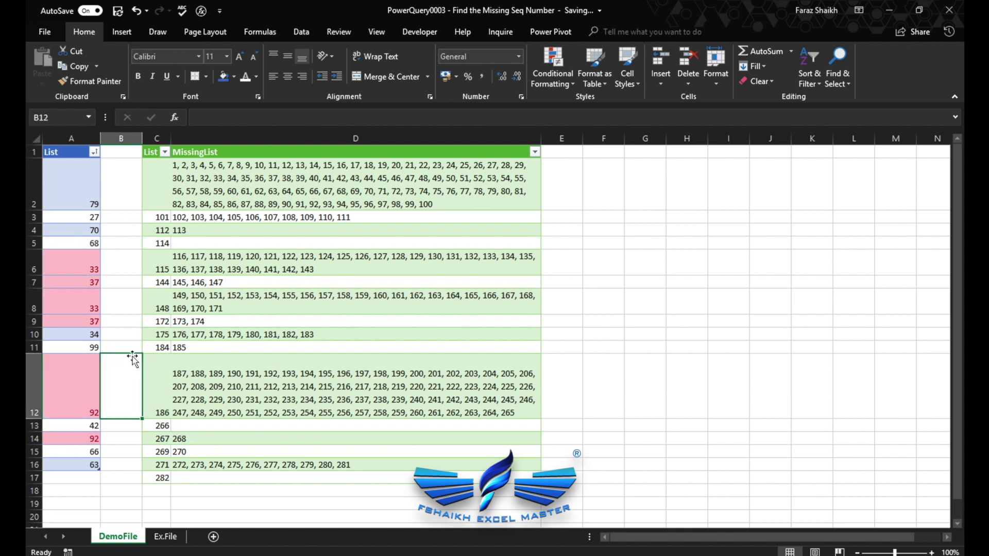
pyautogui.hotkey('ctrl', 'Up')
pyautogui.doubleClick(109, 185)
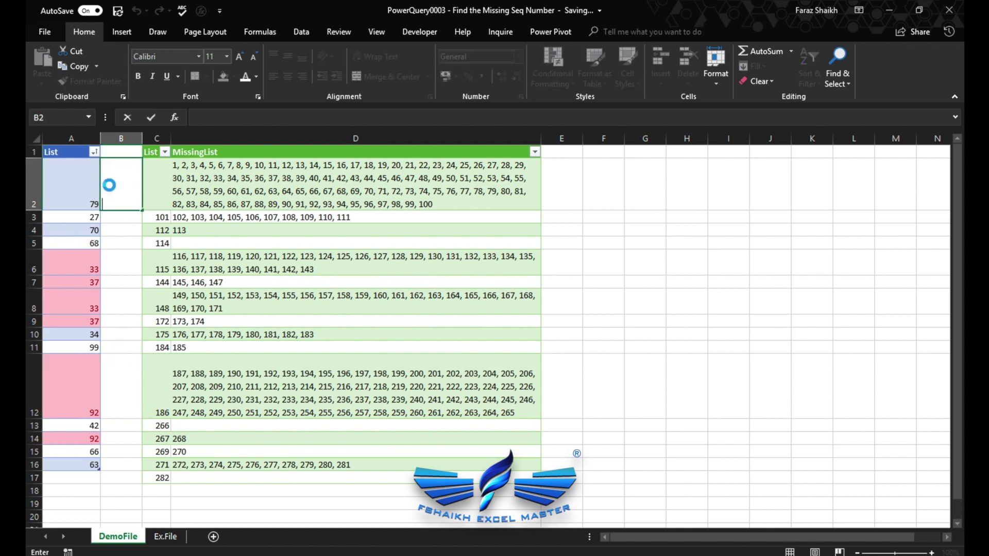
pyautogui.press('Return')
pyautogui.press('F9')
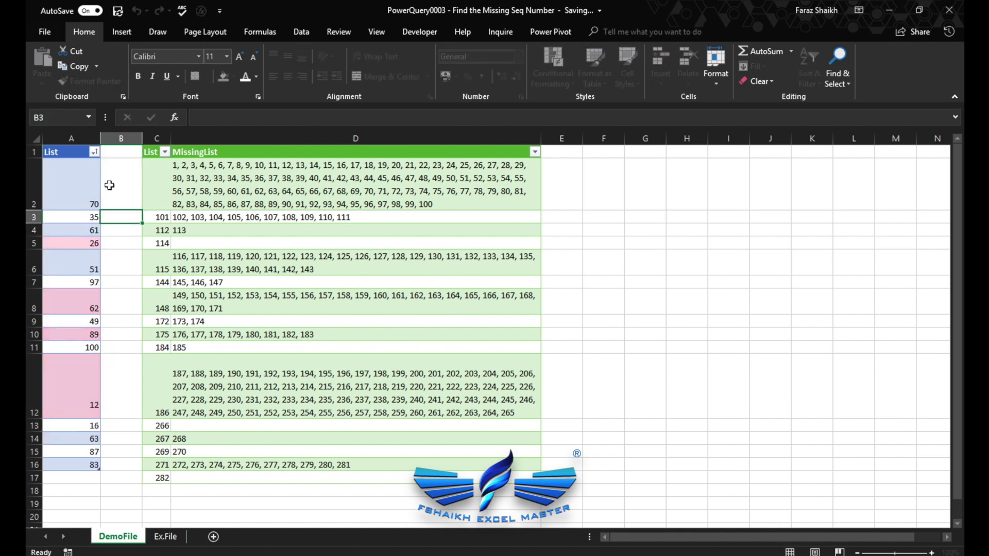
# Paste the List column's random numbers back as fixed values
pyautogui.moveTo(79, 186); pyautogui.dragTo(77, 465)
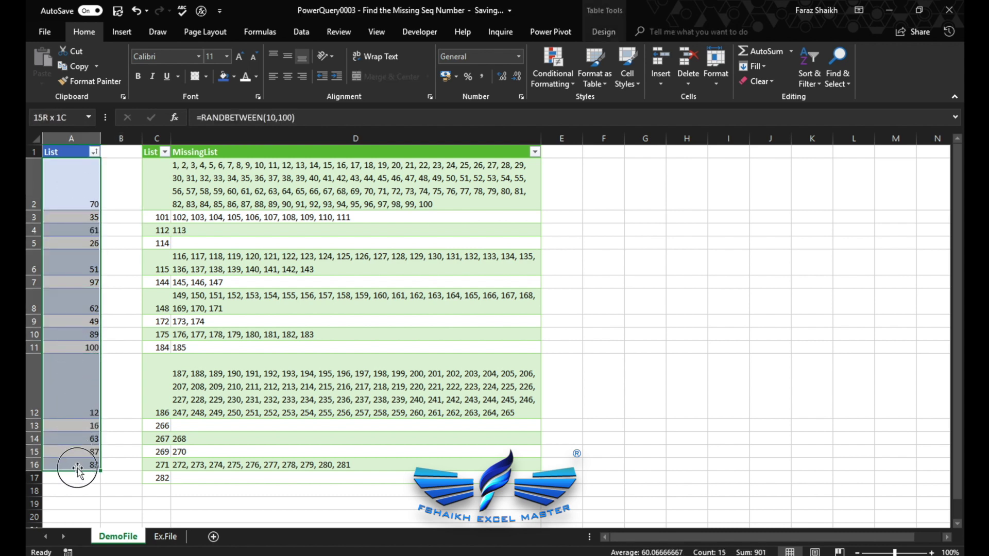
pyautogui.click(78, 66)
pyautogui.click(42, 78)
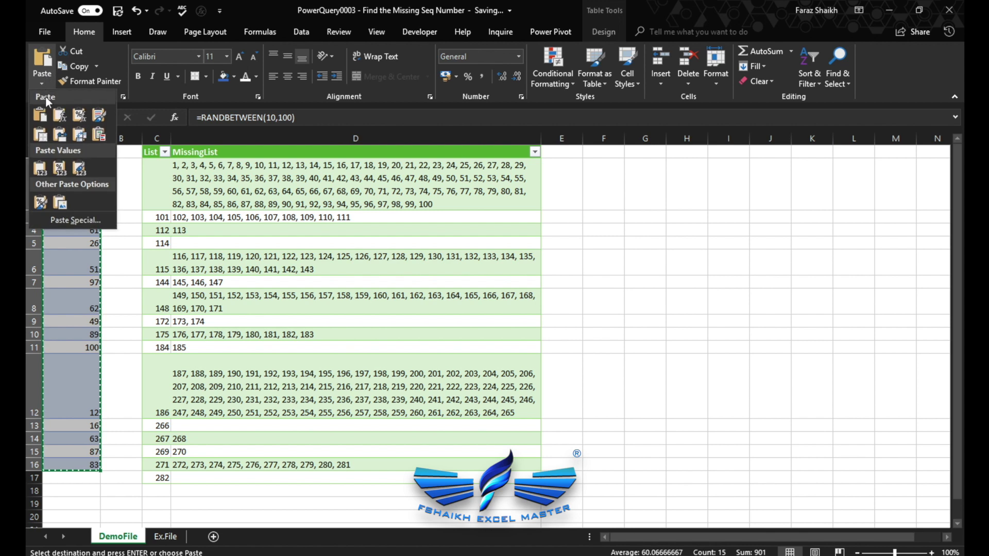
pyautogui.click(80, 170)
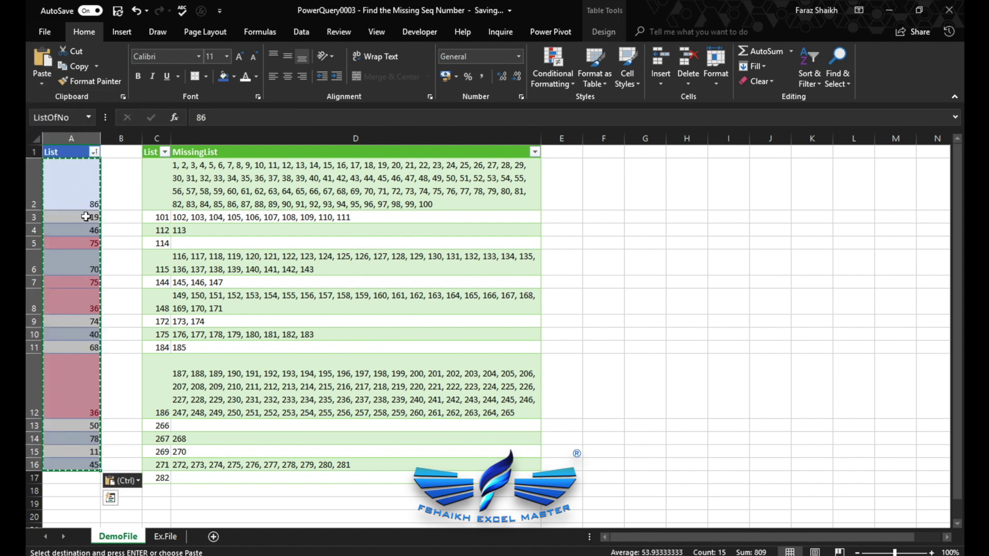
# Replace the duplicate values with 37 in A12 and 76 in A7
pyautogui.click(75, 402)
pyautogui.write('3')
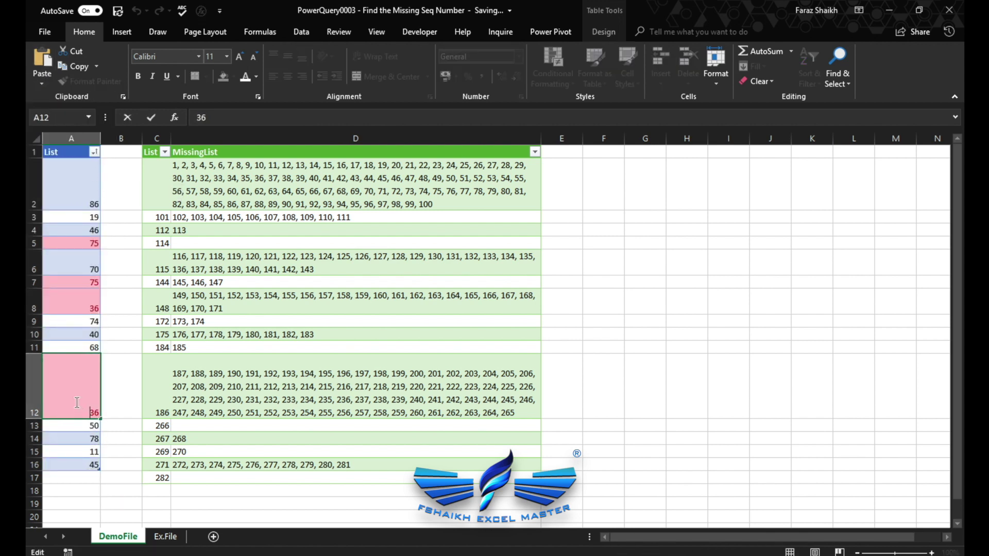
pyautogui.write('7')
pyautogui.press('Return')
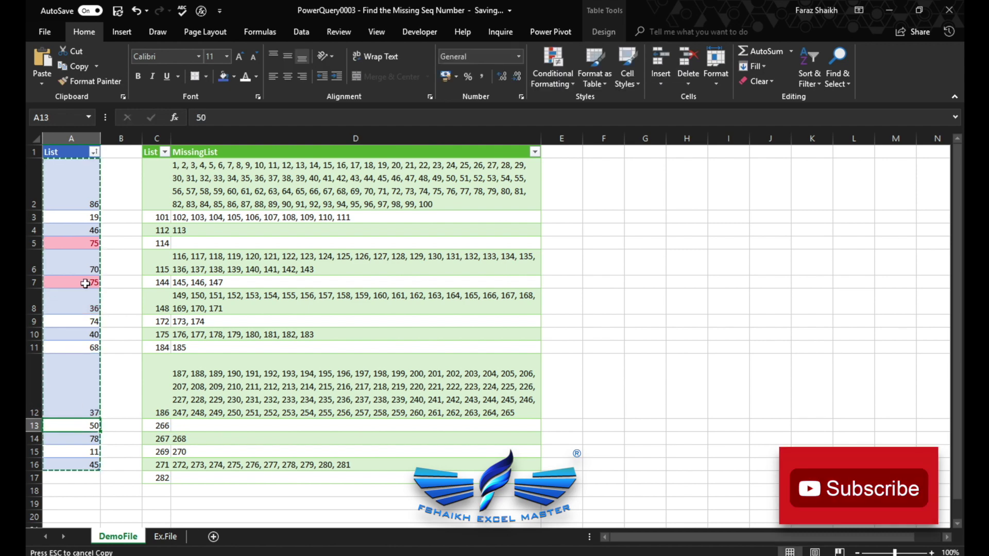
pyautogui.click(83, 282)
pyautogui.write('76')
pyautogui.press('Return')
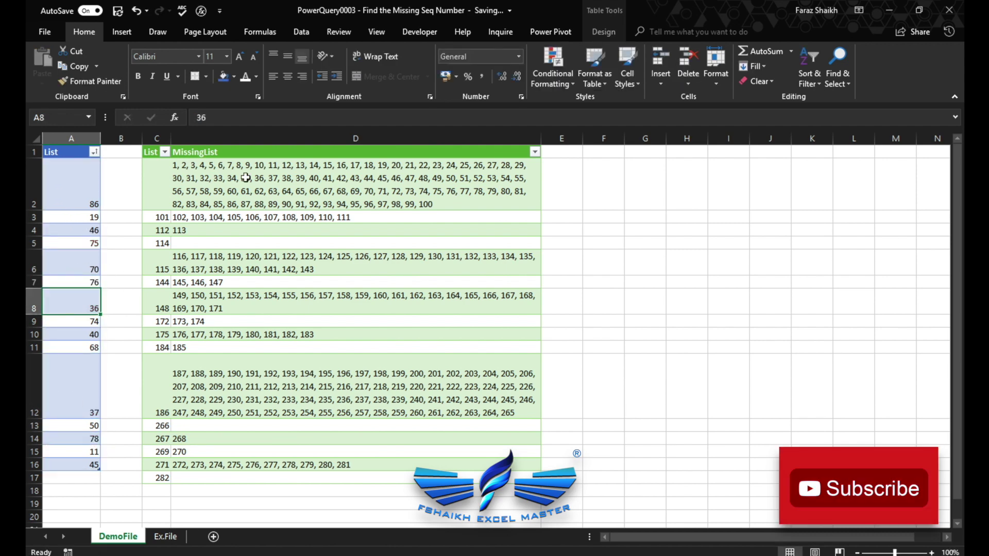
pyautogui.click(304, 185)
# Change FinalOP's Source range back to {MinNo..MaxNo} so results run 11 to 86, and load them
pyautogui.click(615, 34)
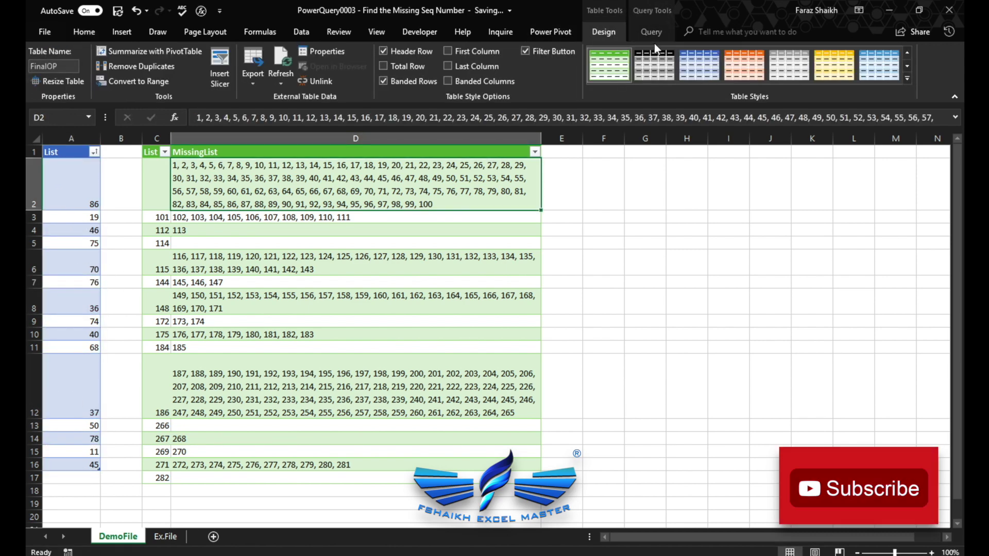
pyautogui.click(635, 26)
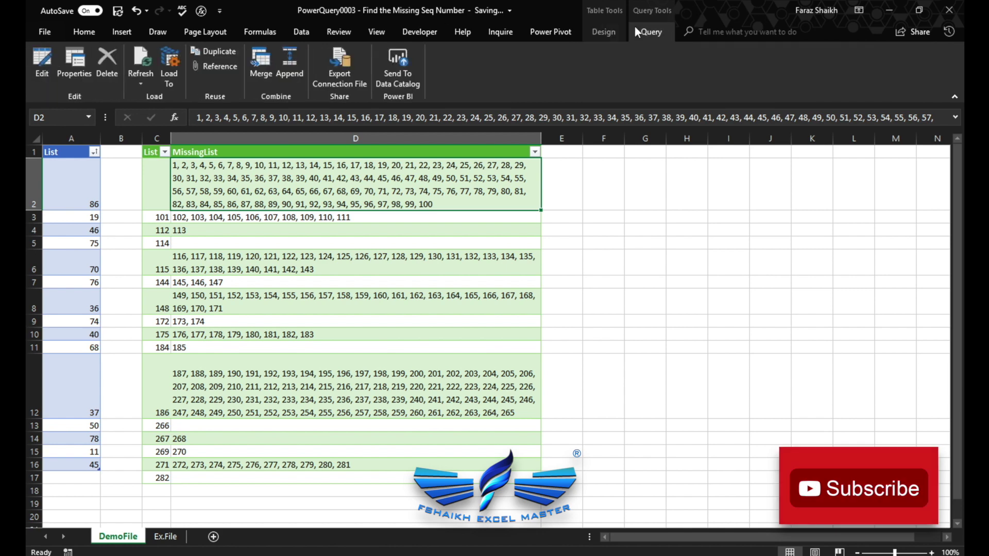
pyautogui.click(620, 29)
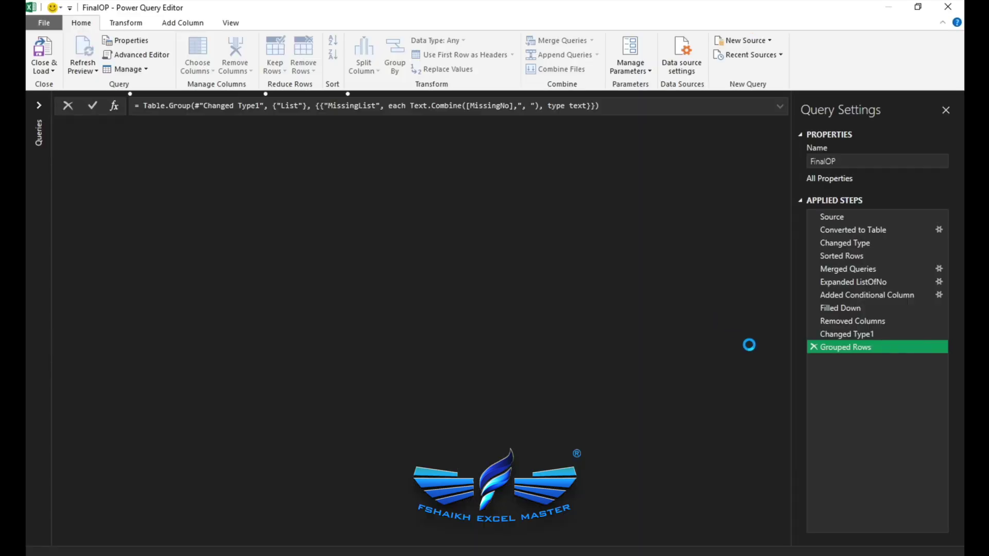
pyautogui.click(858, 218)
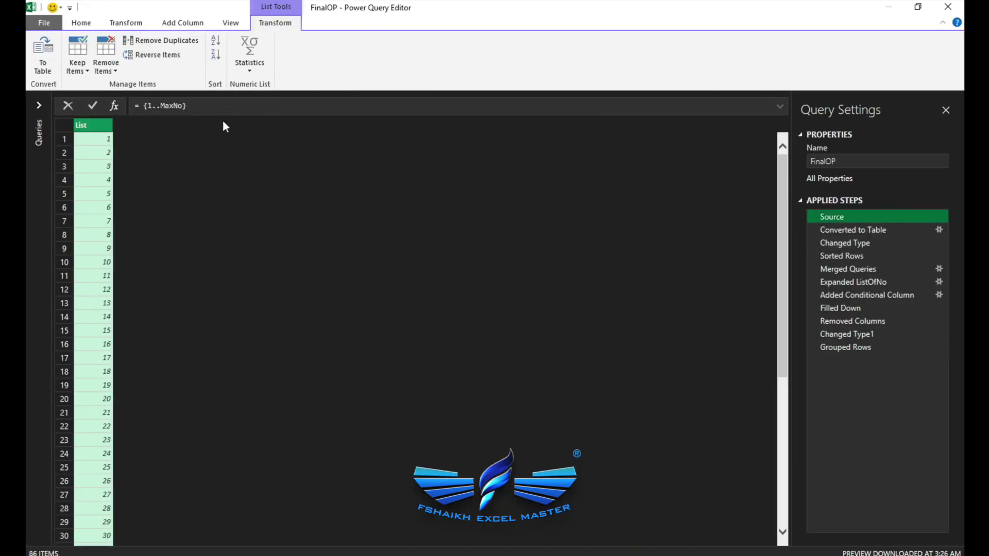
pyautogui.click(156, 106)
pyautogui.press('BackSpace')
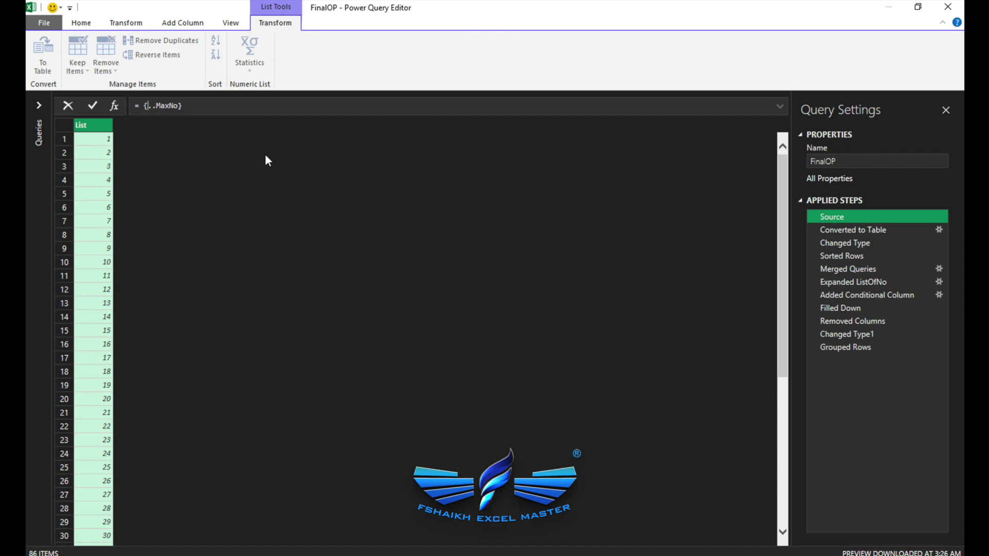
pyautogui.write('MinNo')
pyautogui.press('Return')
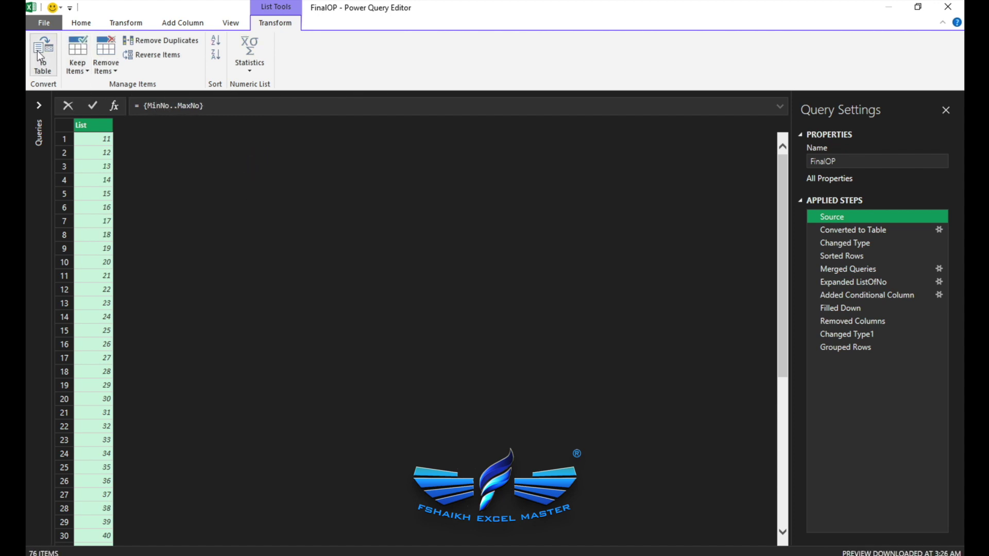
pyautogui.click(845, 347)
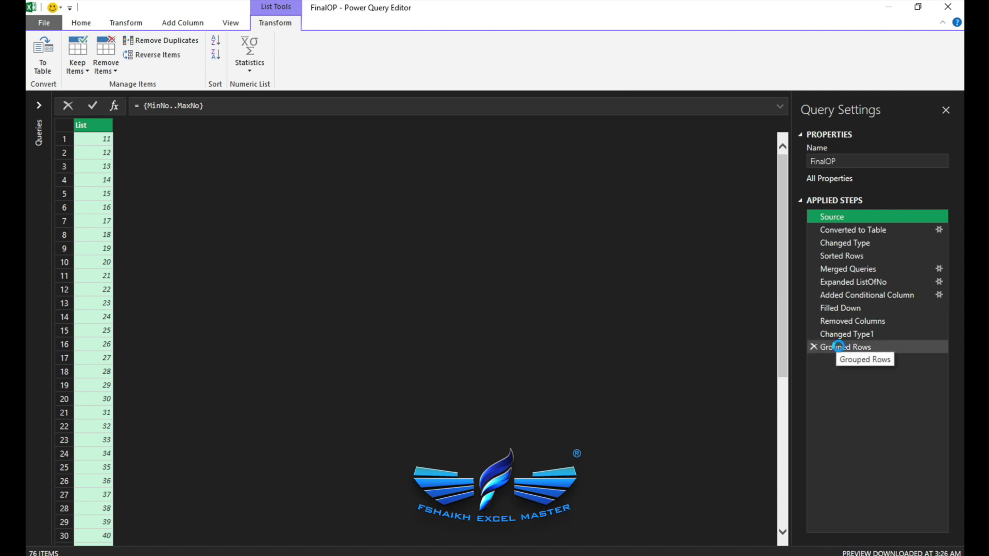
pyautogui.click(42, 52)
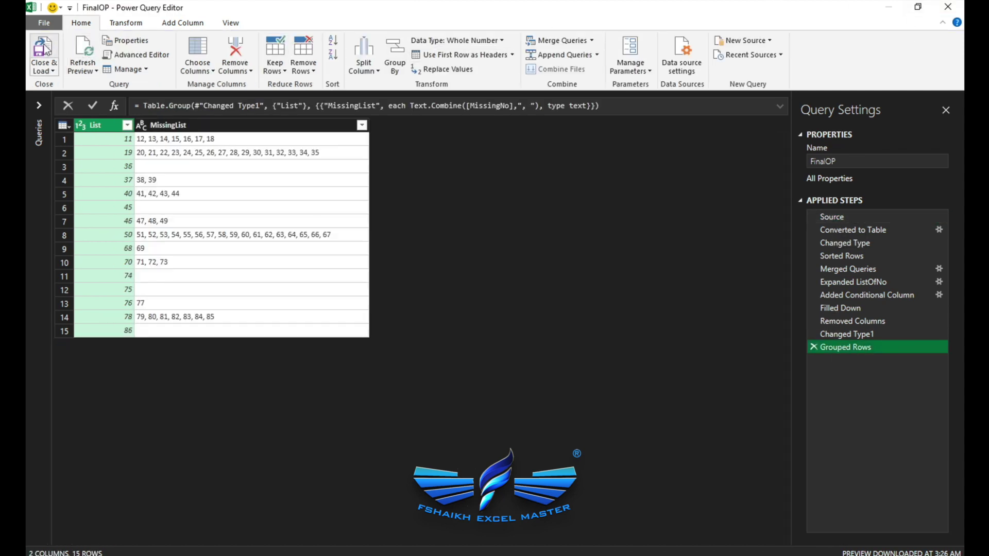